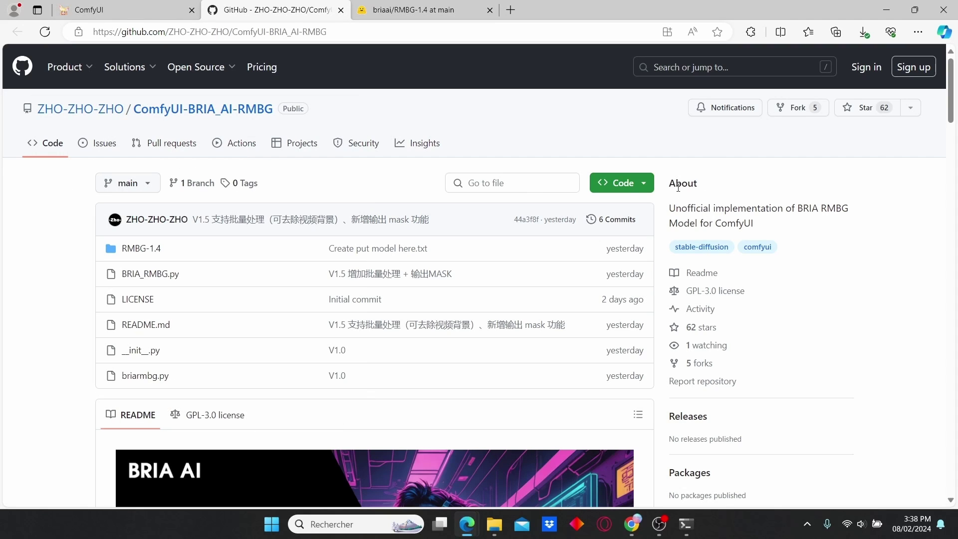
# Copy the HTTPS clone URL of the ComfyUI-BRIA_AI-RMBG repository
pyautogui.click(628, 191)
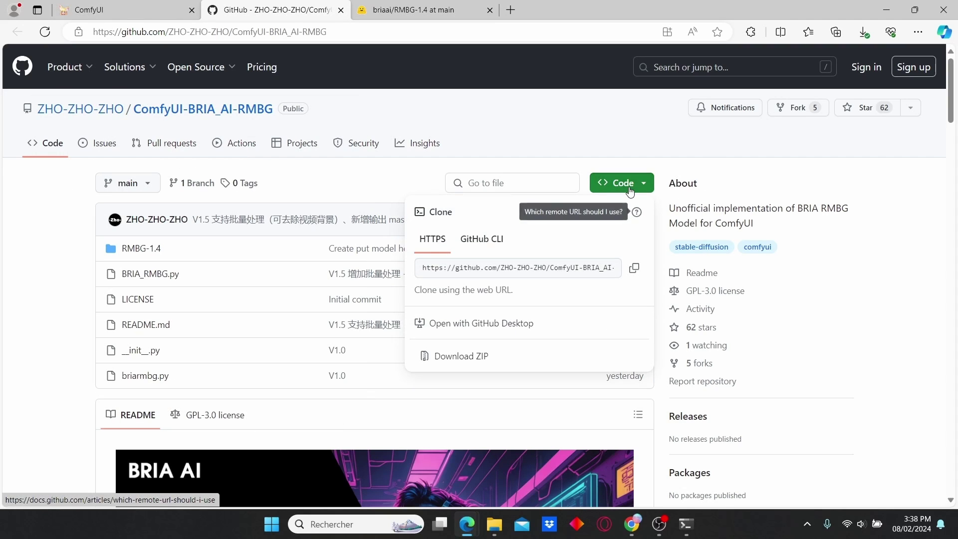
pyautogui.click(634, 269)
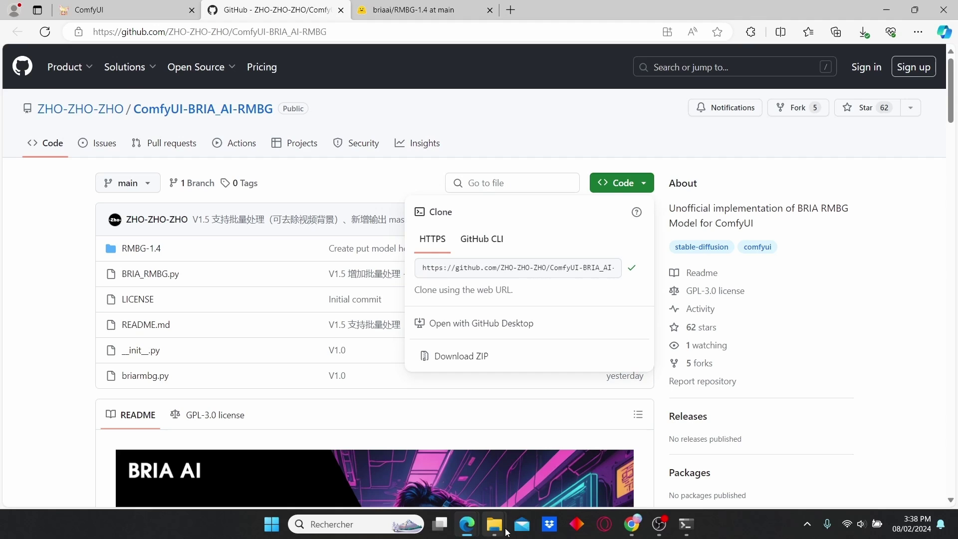
# Switch to File Explorer, open ComfyUI's custom_nodes folder and launch a cmd prompt from that location
pyautogui.moveTo(501, 529)
pyautogui.click(504, 485)
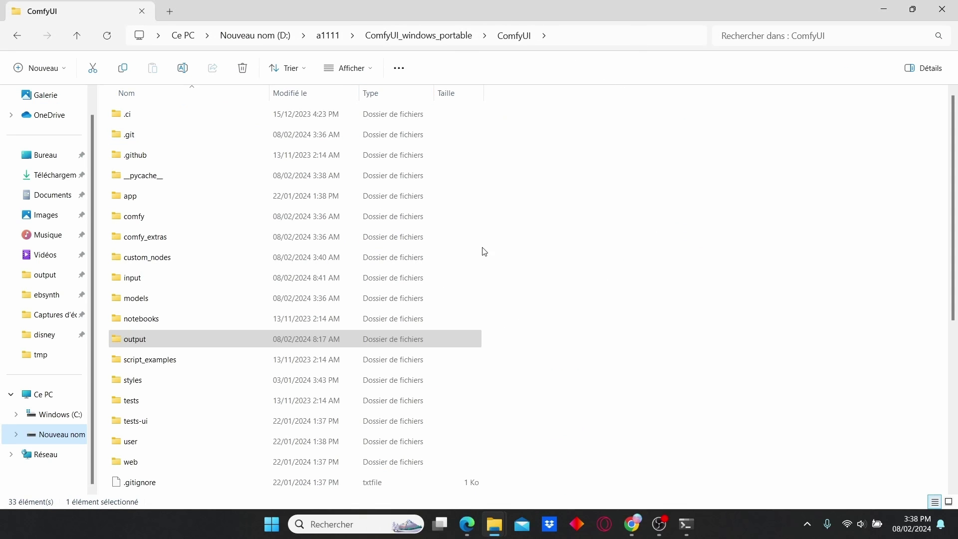
pyautogui.doubleClick(176, 262)
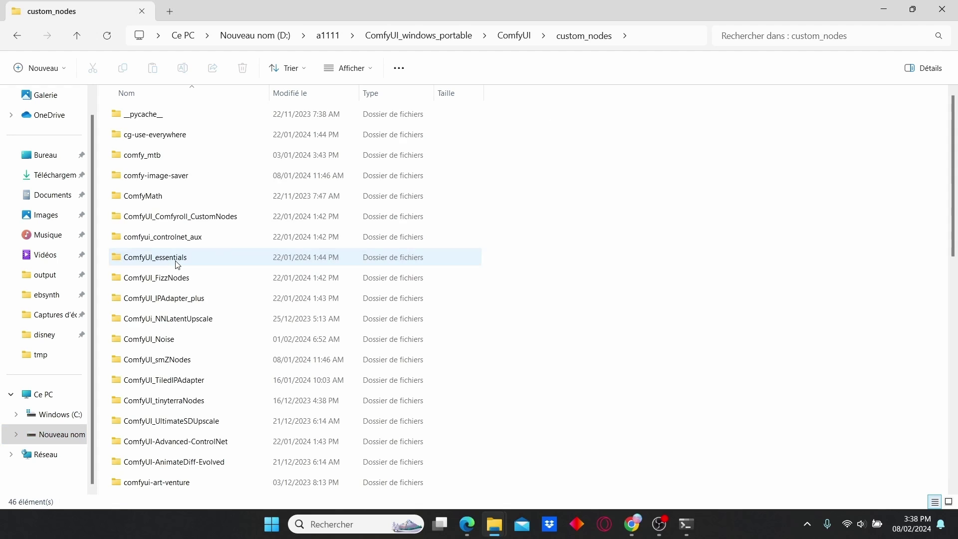
pyautogui.click(651, 35)
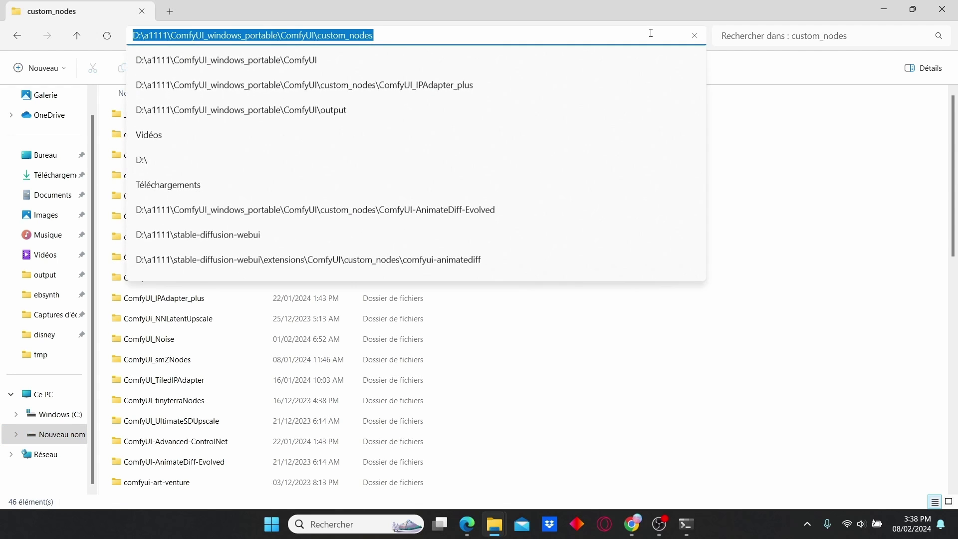
pyautogui.write('cmd')
pyautogui.press('Return')
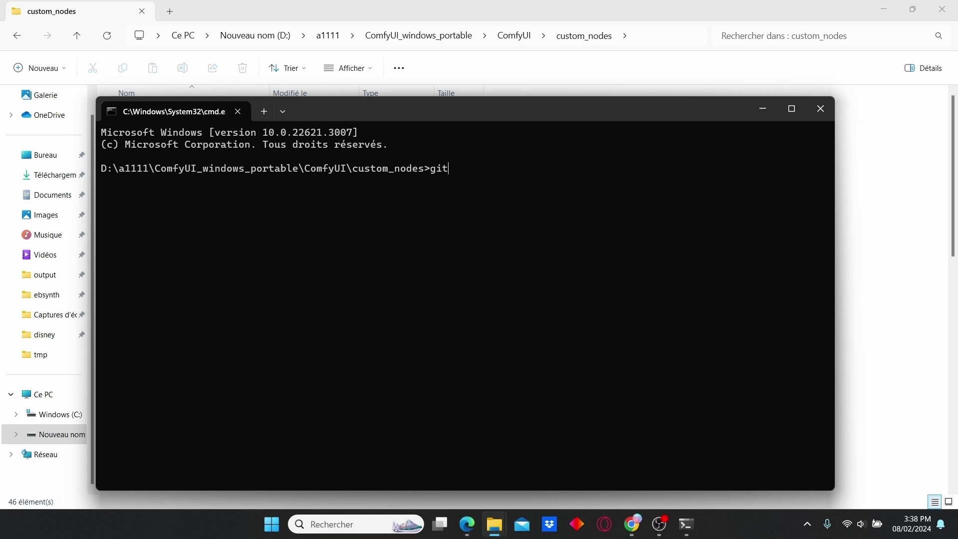
pyautogui.write('get cl')
pyautogui.press('BackSpace')
pyautogui.press('BackSpace')
pyautogui.press('BackSpace')
pyautogui.write('clone')
pyautogui.hotkey('ctrl', 'v')
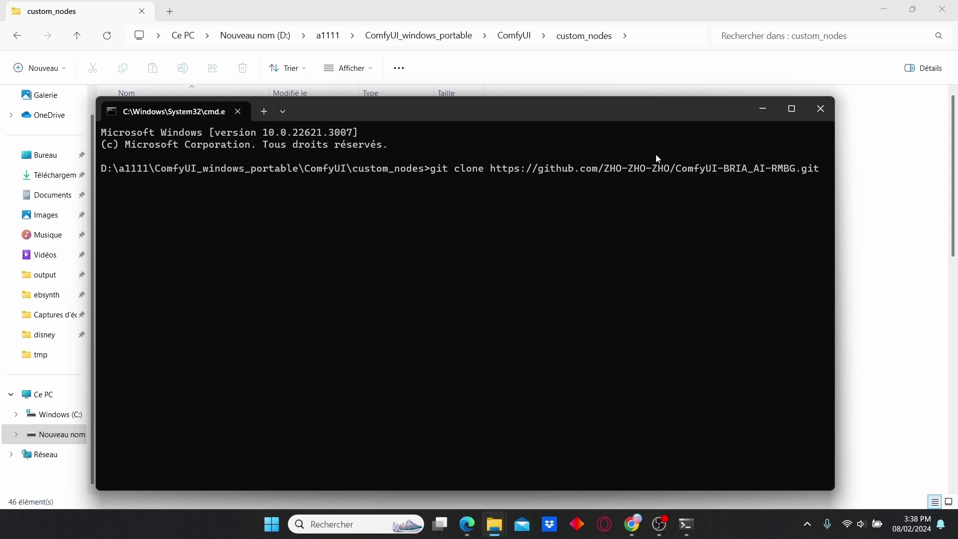
pyautogui.press('Return')
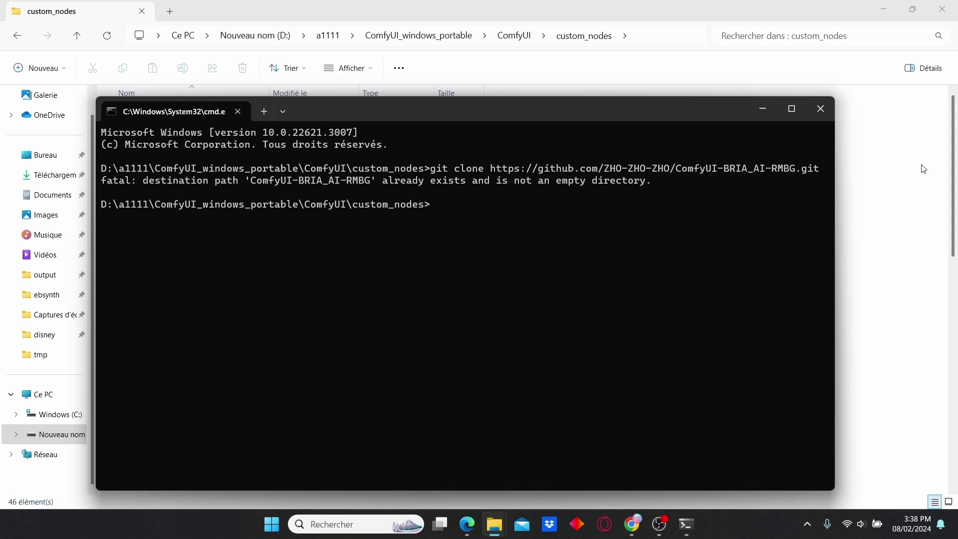
pyautogui.click(825, 112)
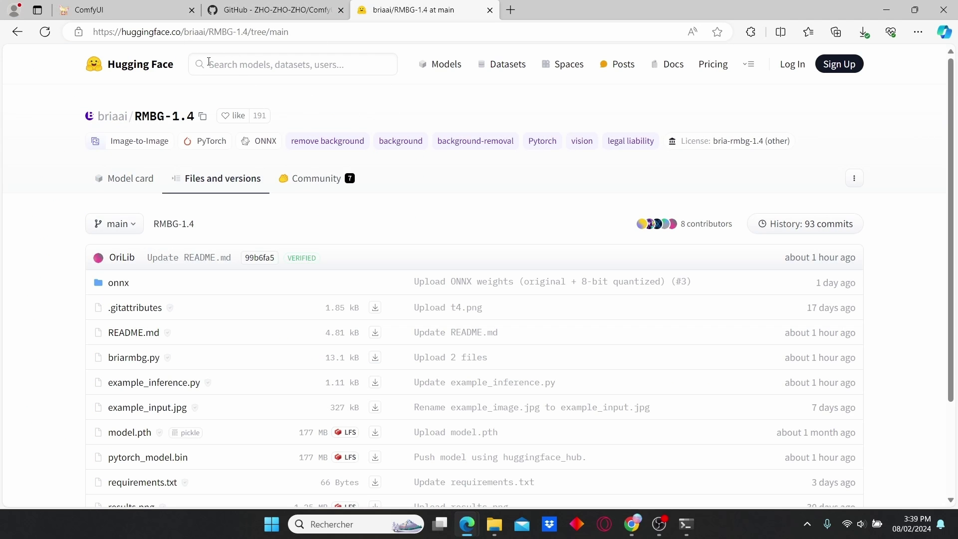
# Find model.pth in the briaai/RMBG-1.4 file list, and open the RMBG-1.4 folder inside custom_nodes\ComfyUI-BRIA_AI-RMBG in File Explorer
pyautogui.scroll(-1, 300, 245)
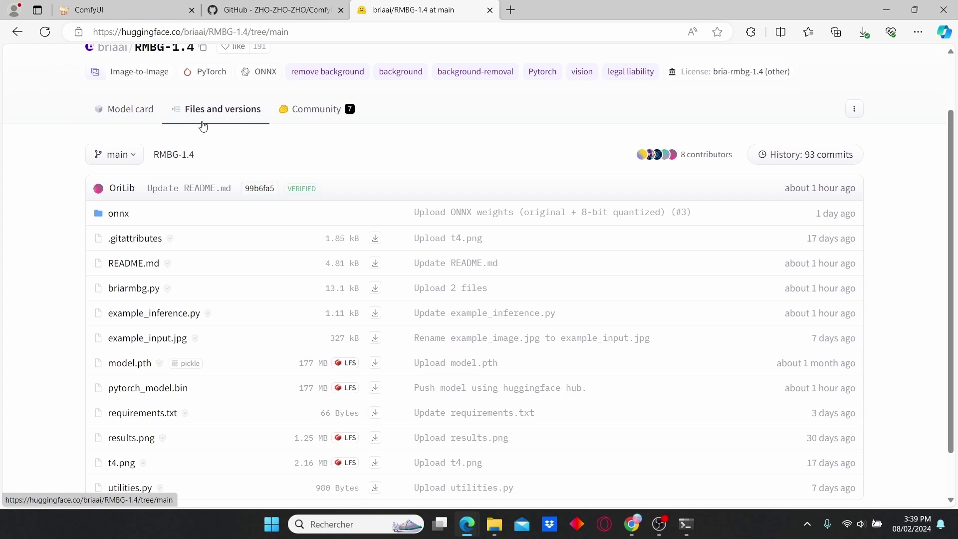
pyautogui.scroll(-1, 295, 257)
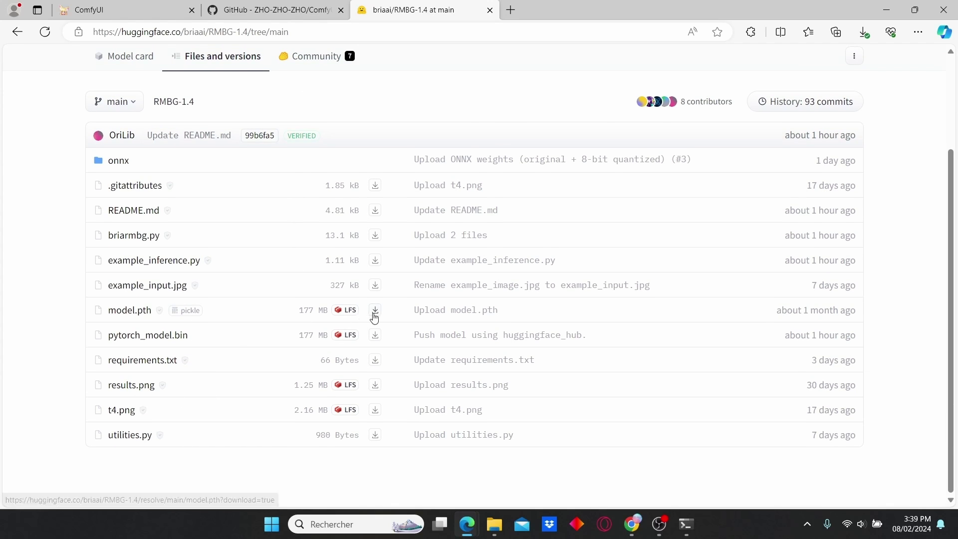
pyautogui.moveTo(493, 525)
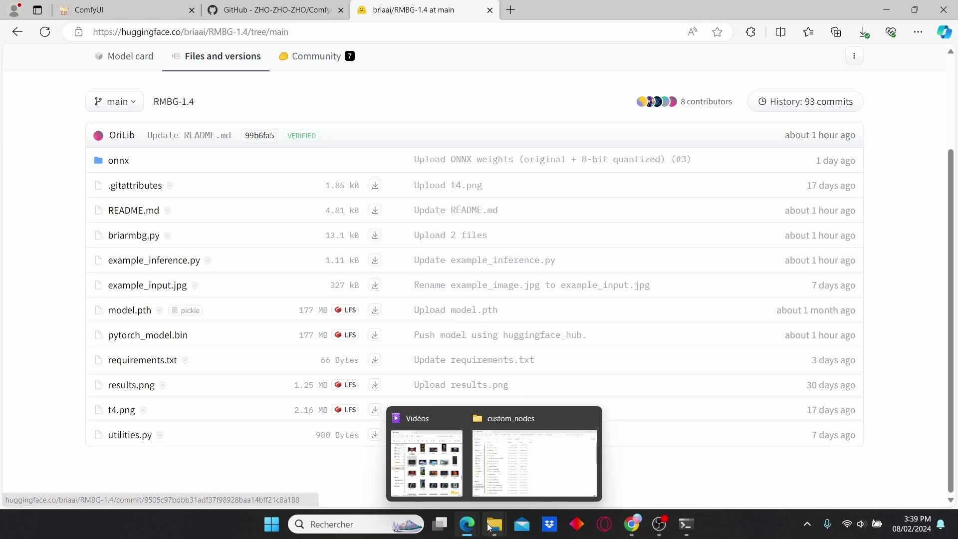
pyautogui.click(521, 463)
pyautogui.click(191, 217)
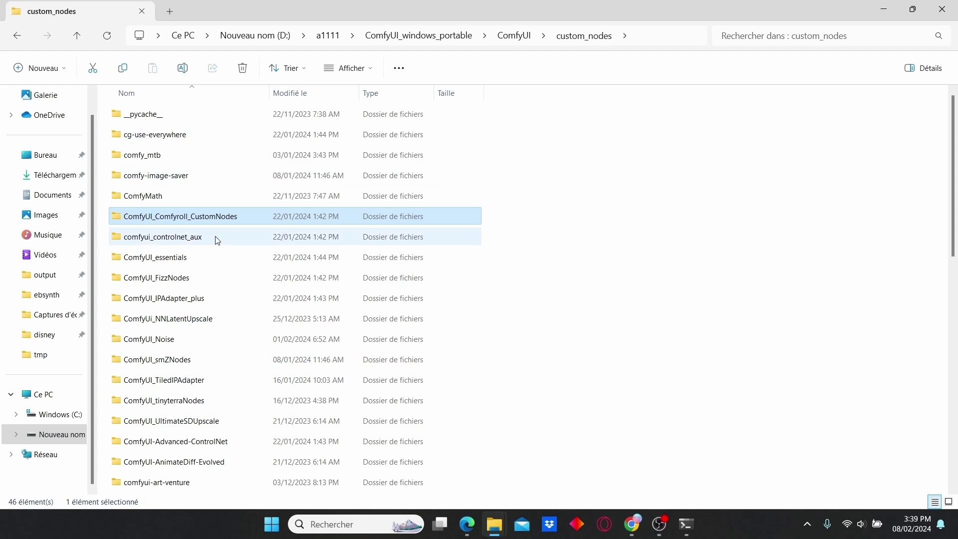
pyautogui.scroll(-1, 220, 312)
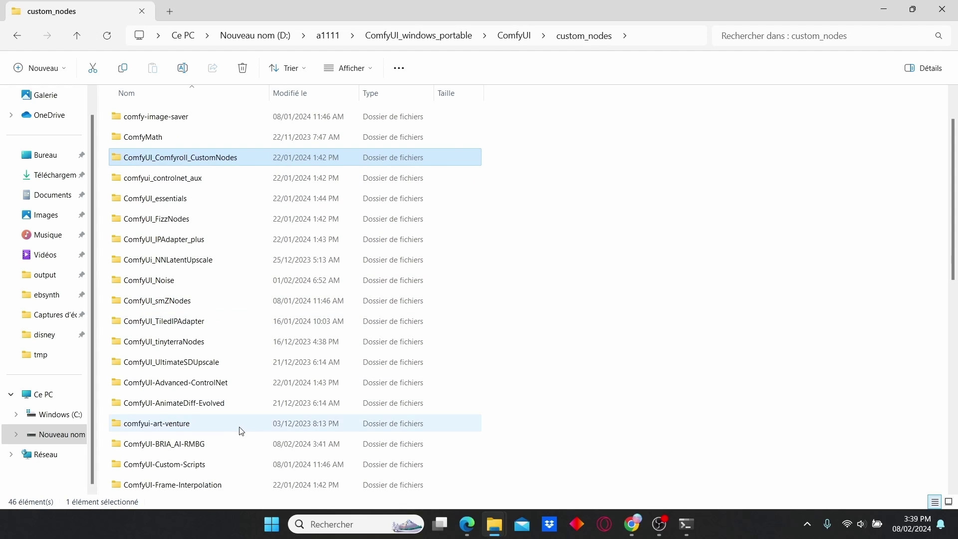
pyautogui.doubleClick(188, 449)
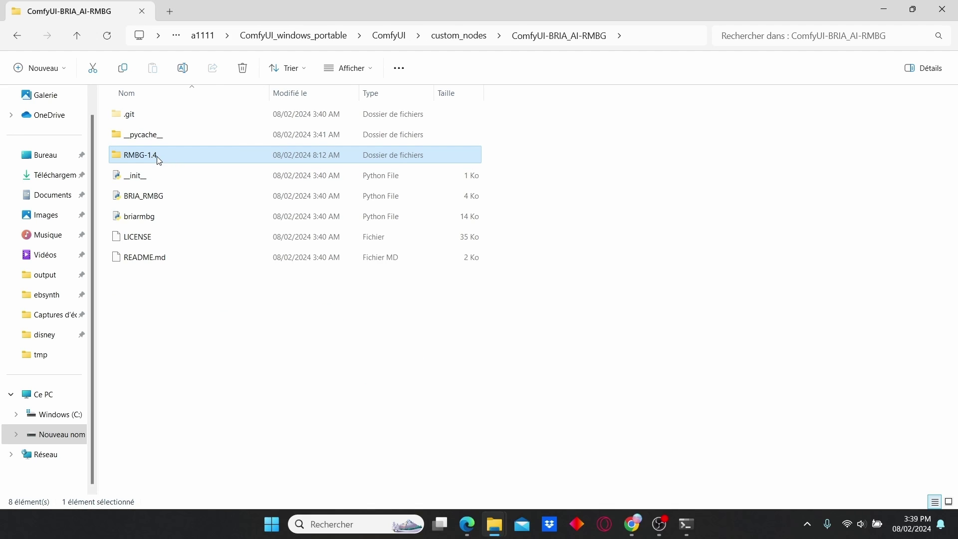
pyautogui.doubleClick(159, 158)
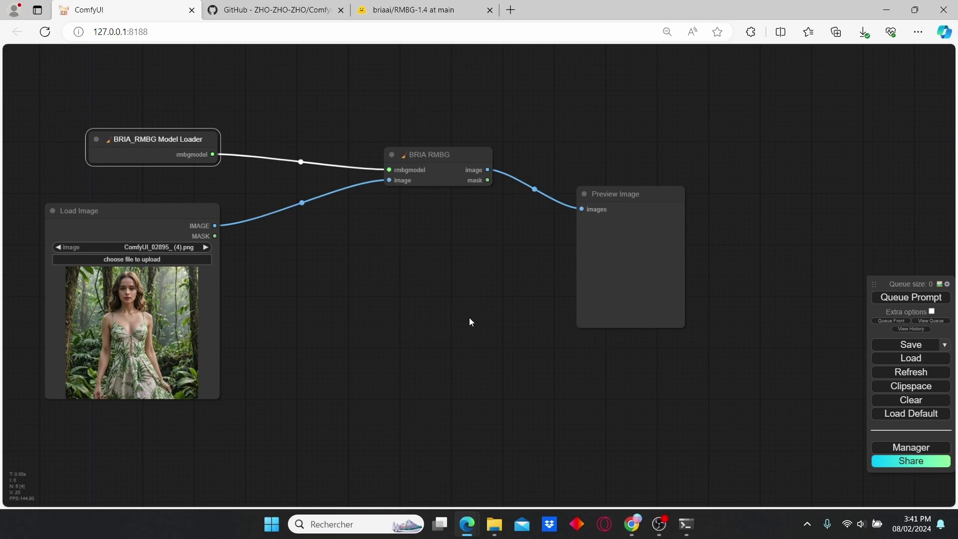
# Open the custom node installer from ComfyUI Manager
pyautogui.click(904, 449)
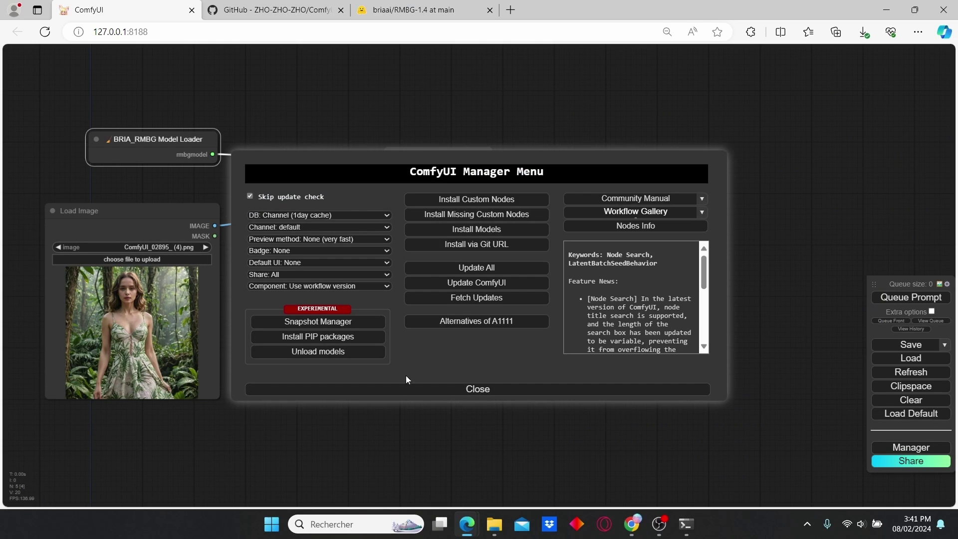
pyautogui.click(478, 198)
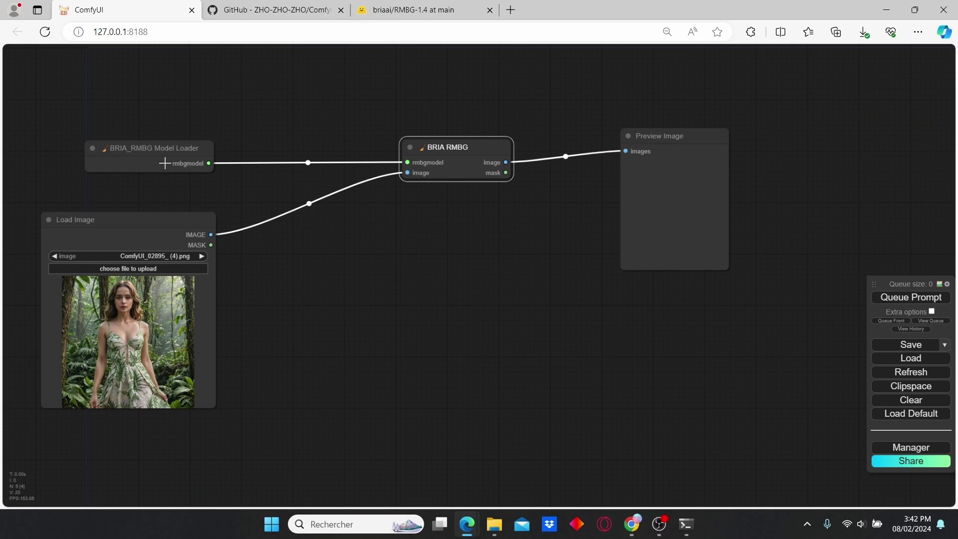
# Move the BRIA_RMBG Model Loader node higher above the Load Image node
pyautogui.scroll(1, 165, 160)
pyautogui.moveTo(181, 164); pyautogui.dragTo(170, 125)
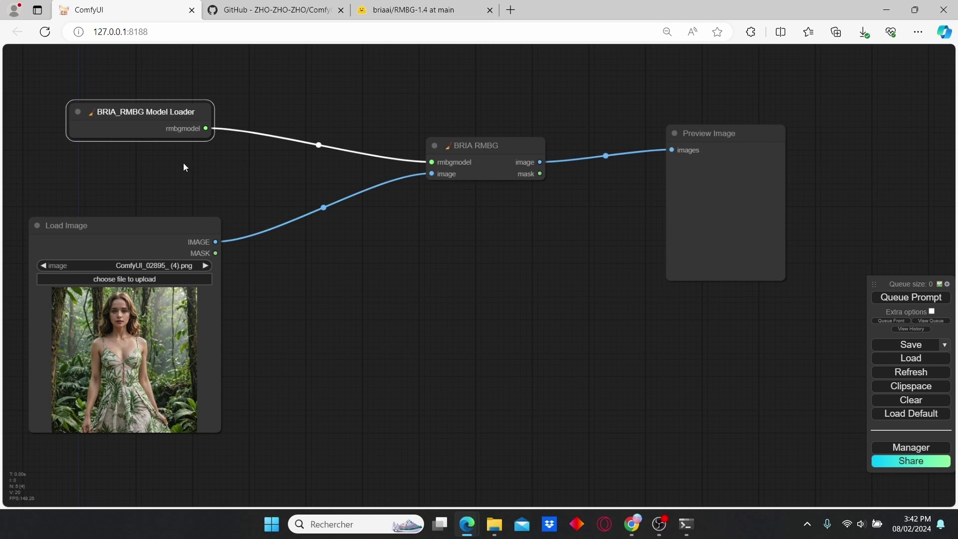
pyautogui.moveTo(257, 174); pyautogui.dragTo(204, 174)
pyautogui.scroll(-3, 185, 174)
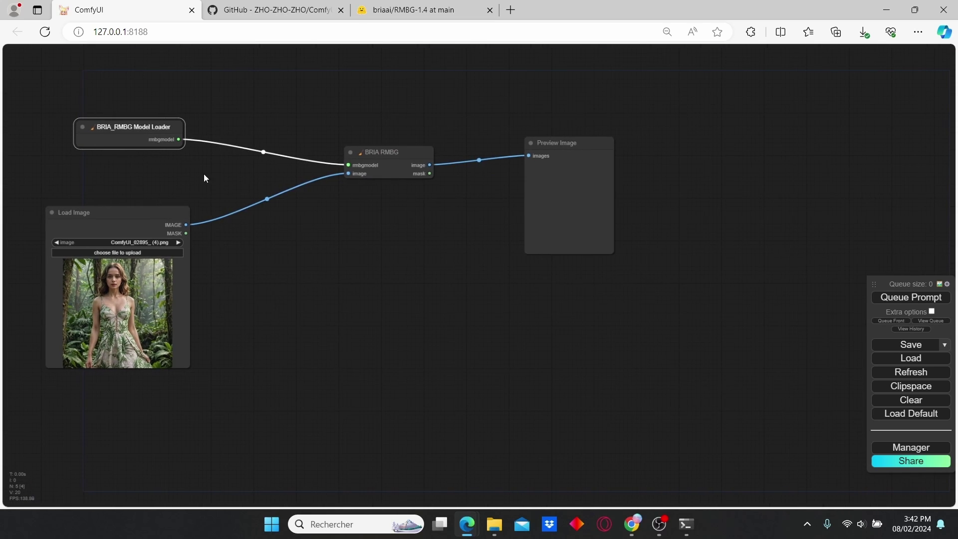
# Review the BRIA RMBG and Load Image nodes, and move the Preview Image node farther away from BRIA RMBG
pyautogui.click(390, 163)
pyautogui.scroll(3, 382, 203)
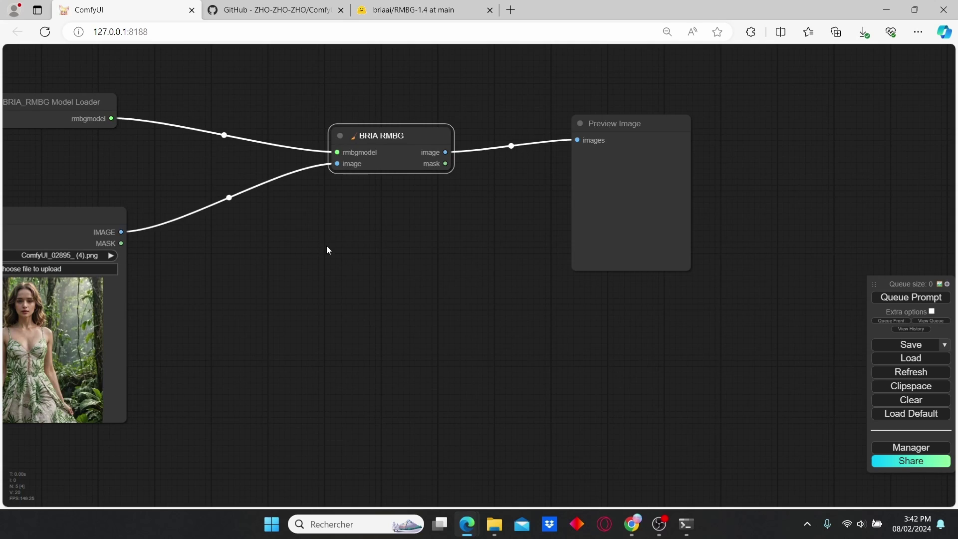
pyautogui.moveTo(326, 246); pyautogui.dragTo(370, 246)
pyautogui.moveTo(380, 210); pyautogui.dragTo(399, 211)
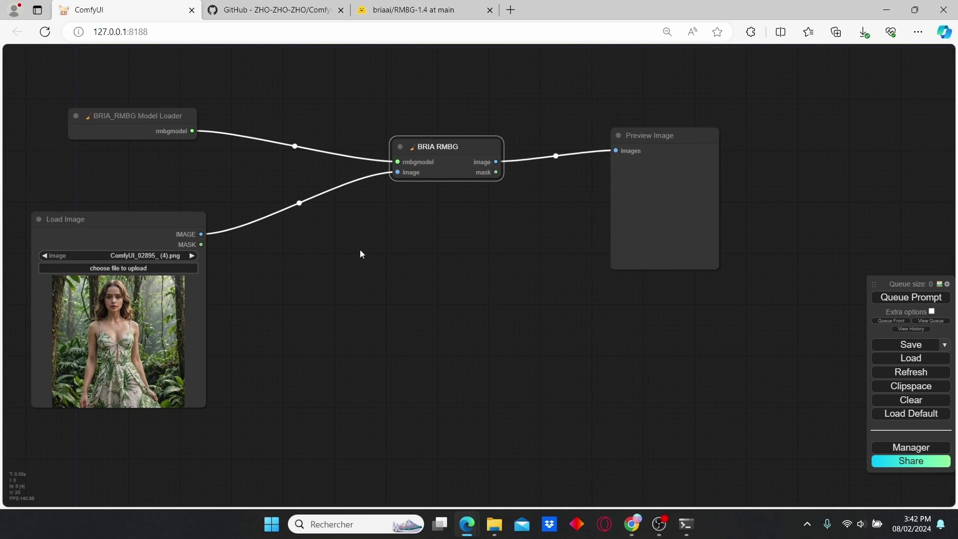
pyautogui.click(102, 233)
pyautogui.moveTo(493, 235); pyautogui.dragTo(477, 235)
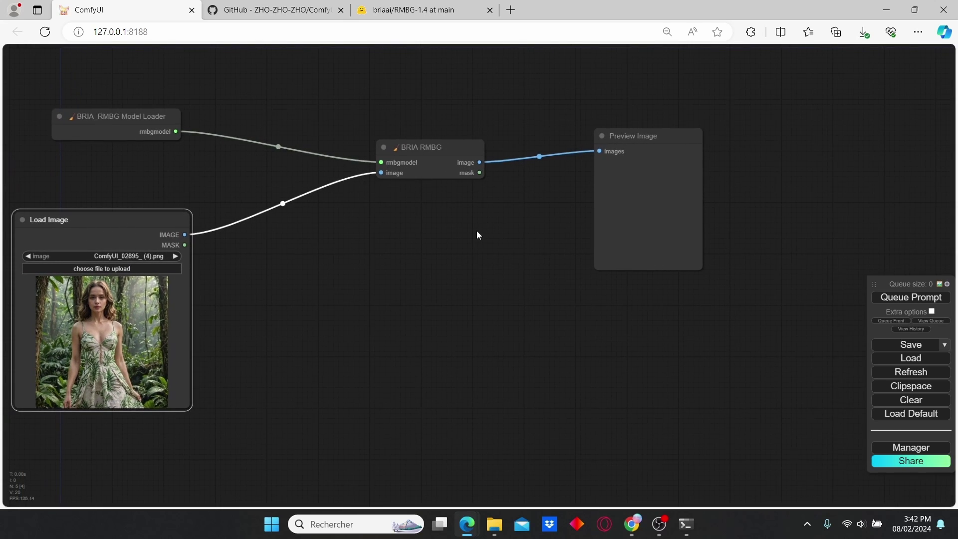
pyautogui.moveTo(627, 143); pyautogui.dragTo(680, 146)
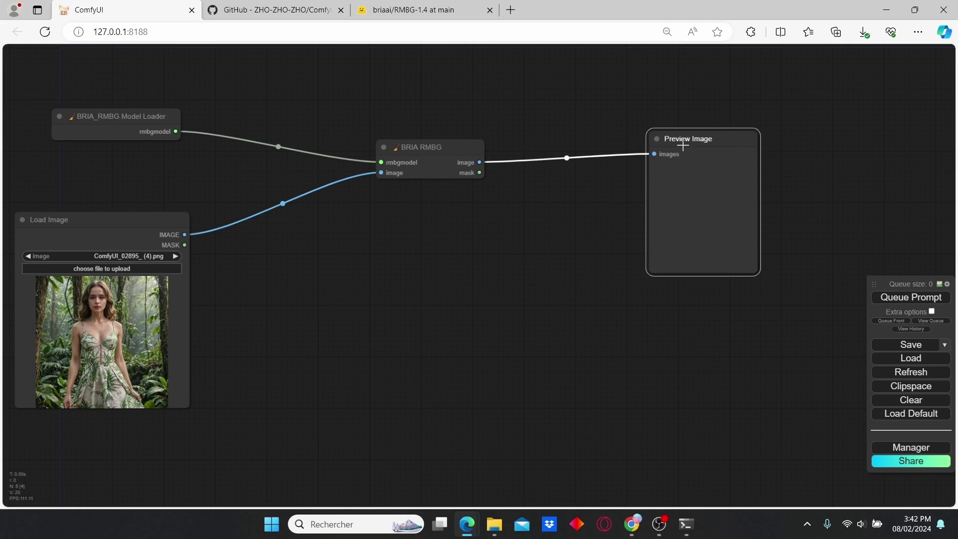
pyautogui.moveTo(390, 310); pyautogui.dragTo(400, 310)
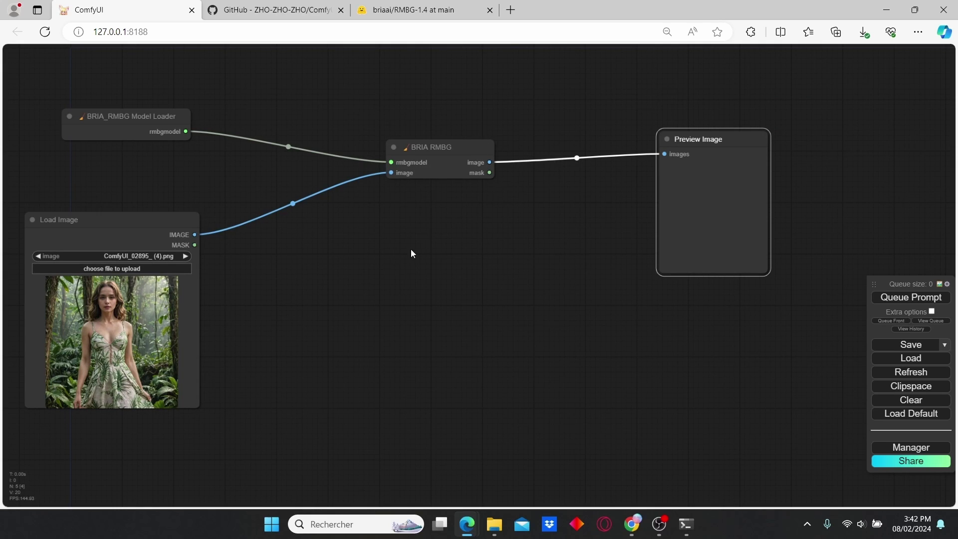
pyautogui.doubleClick(427, 291)
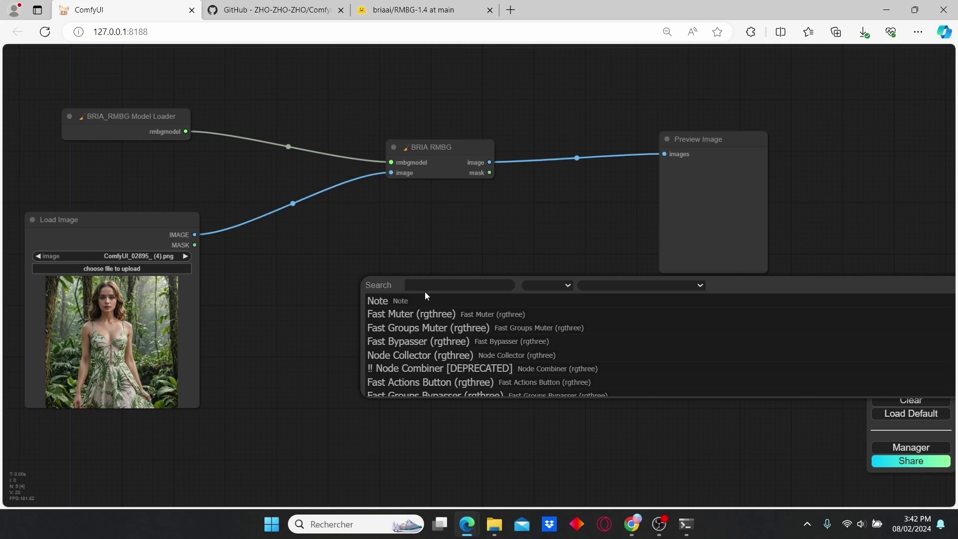
pyautogui.write('back')
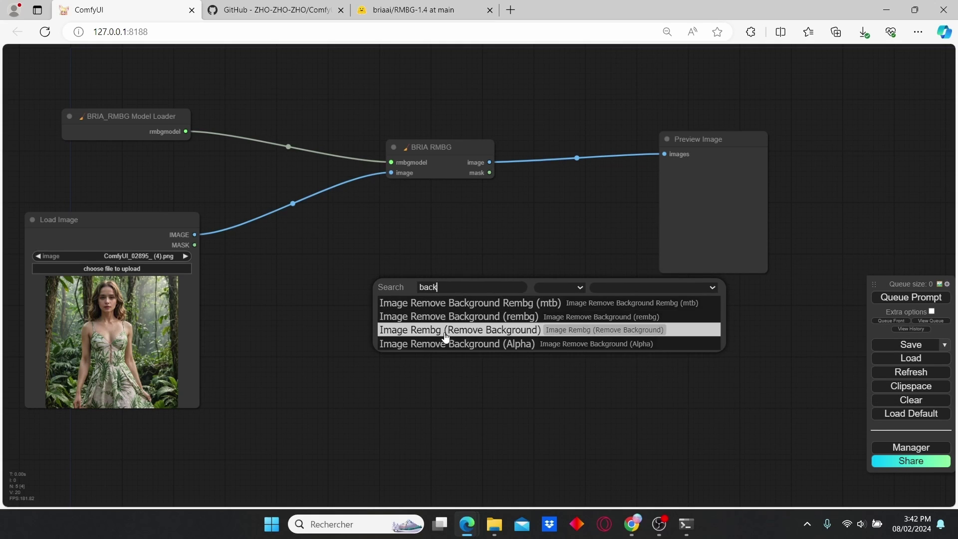
pyautogui.click(449, 330)
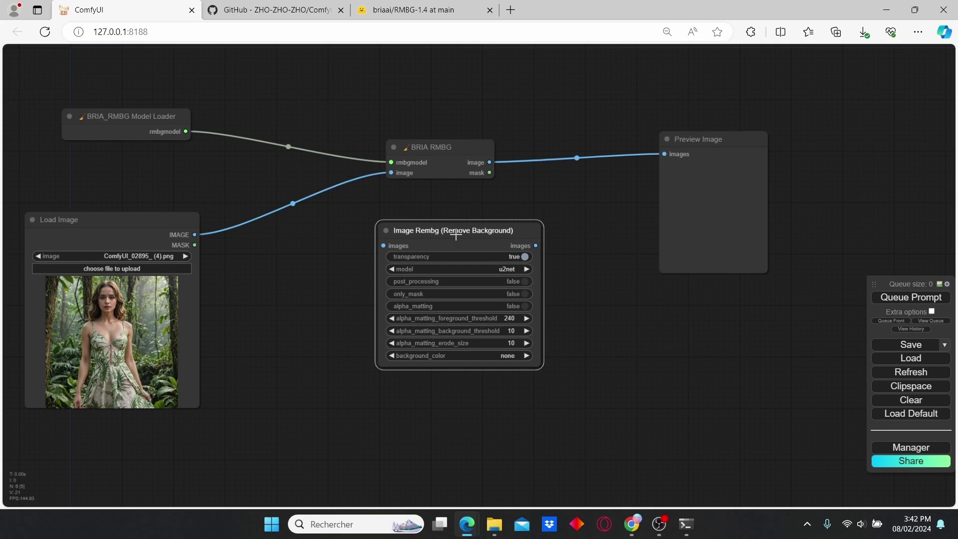
pyautogui.press('Delete')
# Add an Image Remove Background (rembg) node and place it beneath the BRIA RMBG node
pyautogui.doubleClick(453, 252)
pyautogui.write('back')
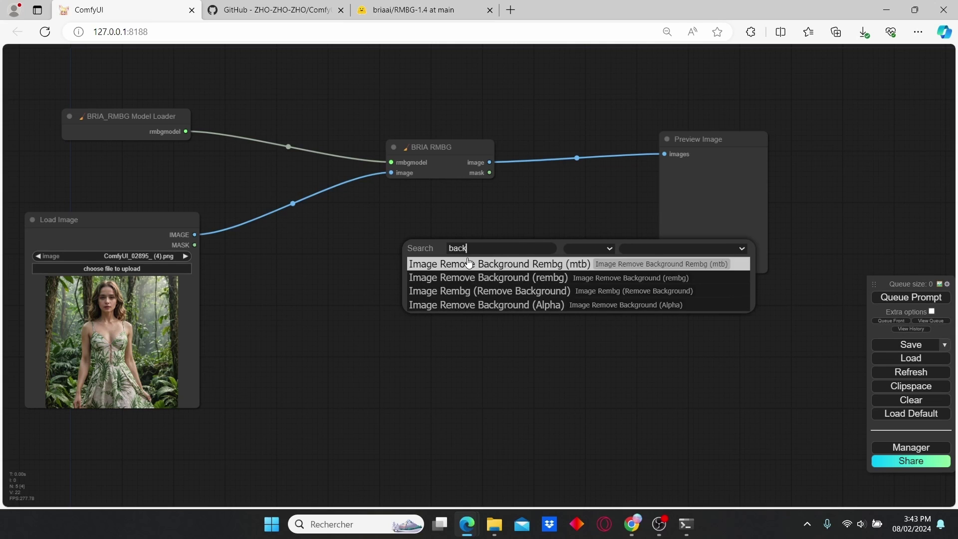
pyautogui.click(473, 278)
pyautogui.moveTo(510, 250); pyautogui.dragTo(429, 239)
# Connect Load Image's IMAGE output to the Image Remove Background (rembg) node, and link that node's output to a new Preview Image node
pyautogui.scroll(3, 429, 240)
pyautogui.scroll(-1, 234, 236)
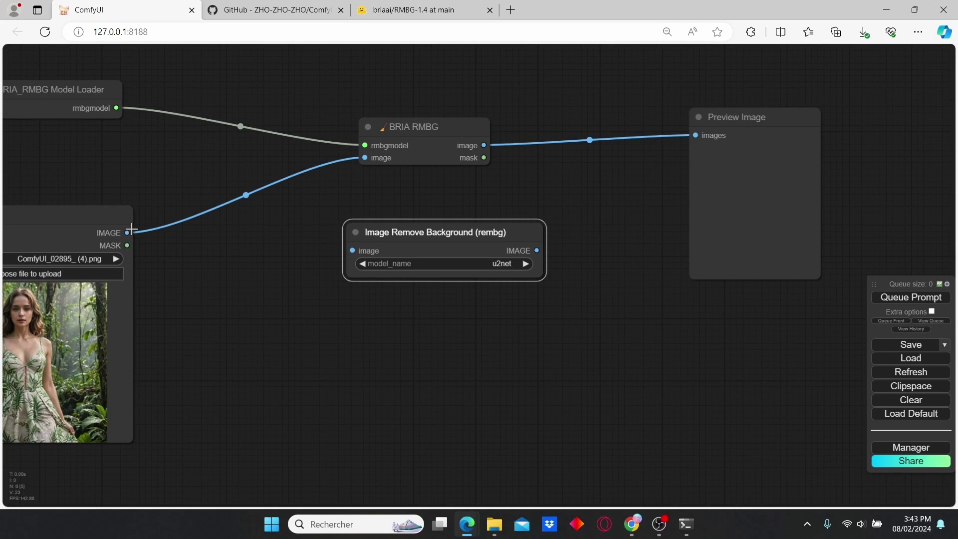
pyautogui.scroll(-1, 180, 258)
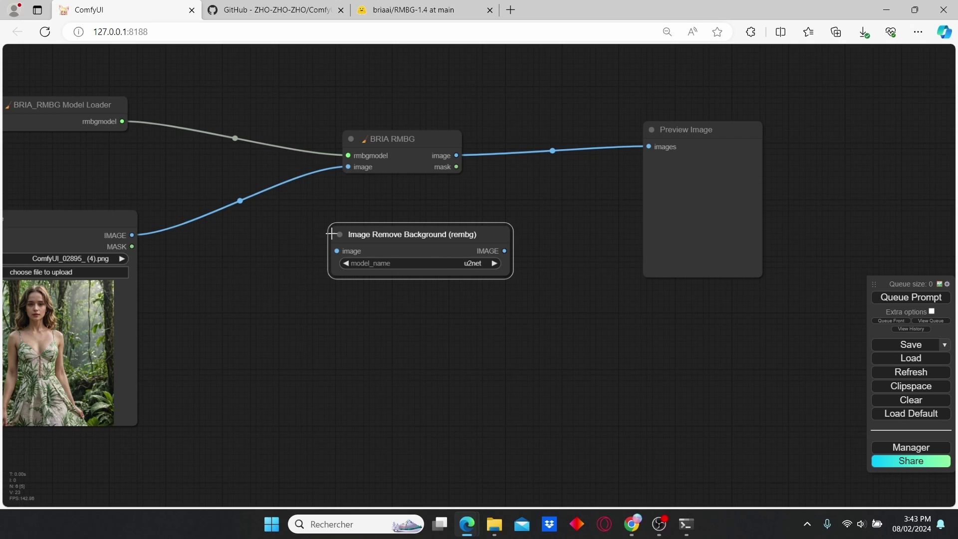
pyautogui.moveTo(132, 235); pyautogui.dragTo(337, 250)
pyautogui.moveTo(447, 240); pyautogui.dragTo(413, 237)
pyautogui.moveTo(564, 256); pyautogui.dragTo(511, 249)
pyautogui.moveTo(418, 240); pyautogui.dragTo(514, 252)
pyautogui.click(554, 330)
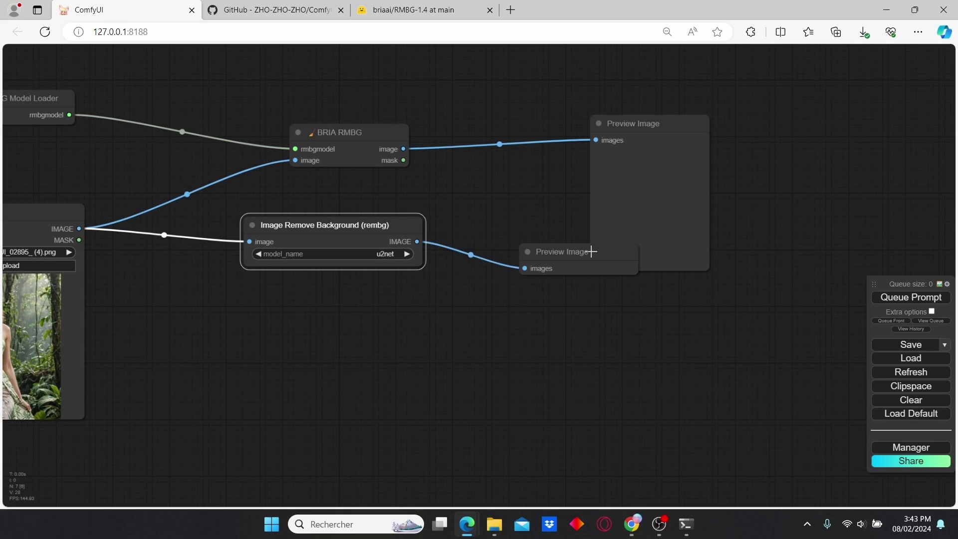
# Arrange the two Preview Image nodes one above the other without overlap, and widen the BRIA RMBG node
pyautogui.scroll(-2, 588, 249)
pyautogui.moveTo(633, 160); pyautogui.dragTo(583, 83)
pyautogui.moveTo(569, 251); pyautogui.dragTo(584, 252)
pyautogui.scroll(1, 389, 239)
pyautogui.click(383, 154)
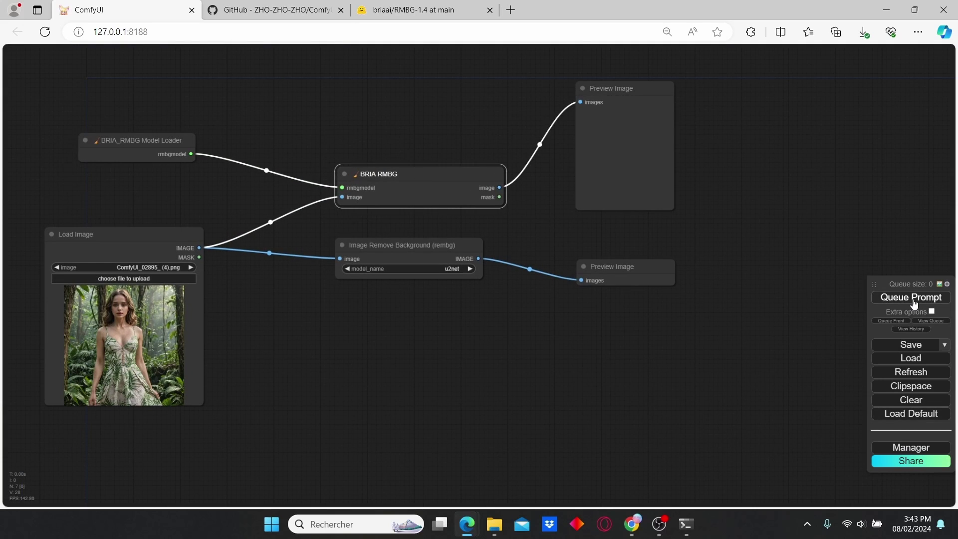
# Queue the workflow to run both background removals, and enlarge the Preview Image node of the rembg branch
pyautogui.click(881, 300)
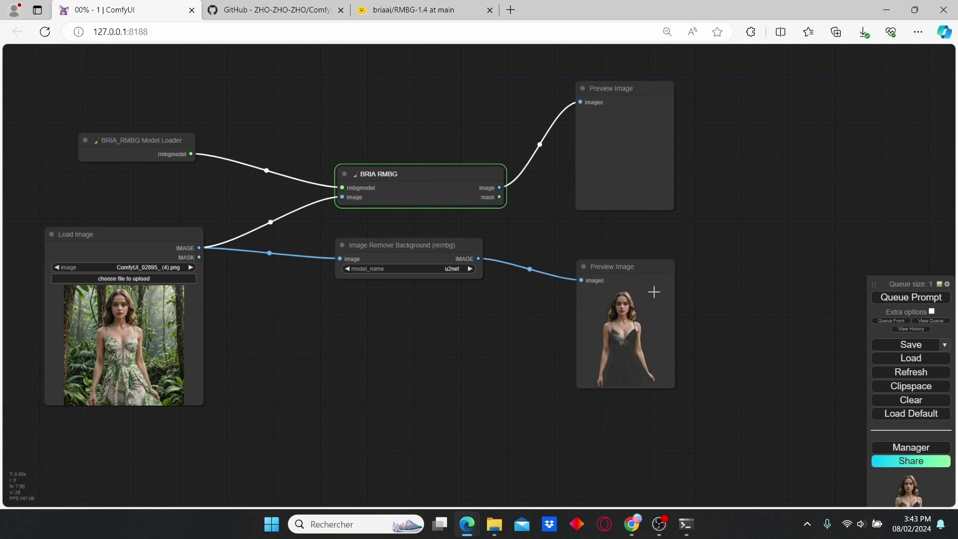
pyautogui.moveTo(674, 387); pyautogui.dragTo(740, 437)
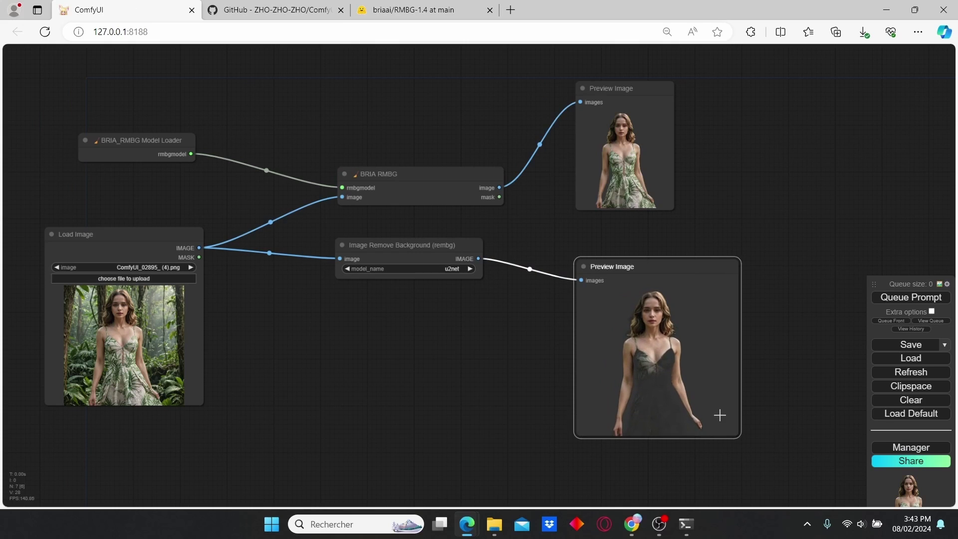
# Examine the rembg cutout of the woman in the forest image up close, especially the dress area
pyautogui.moveTo(713, 148); pyautogui.dragTo(687, 161)
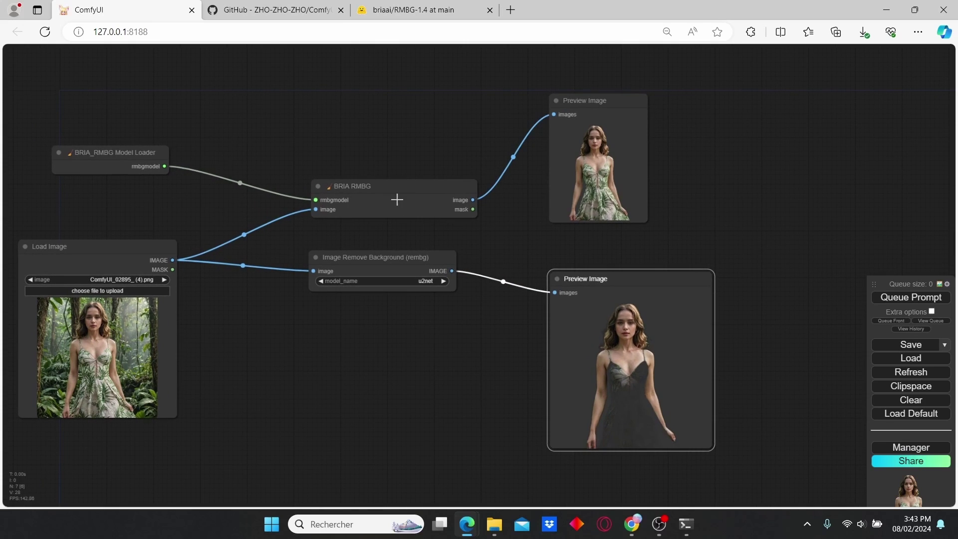
pyautogui.scroll(2, 407, 392)
pyautogui.moveTo(428, 391); pyautogui.dragTo(409, 369)
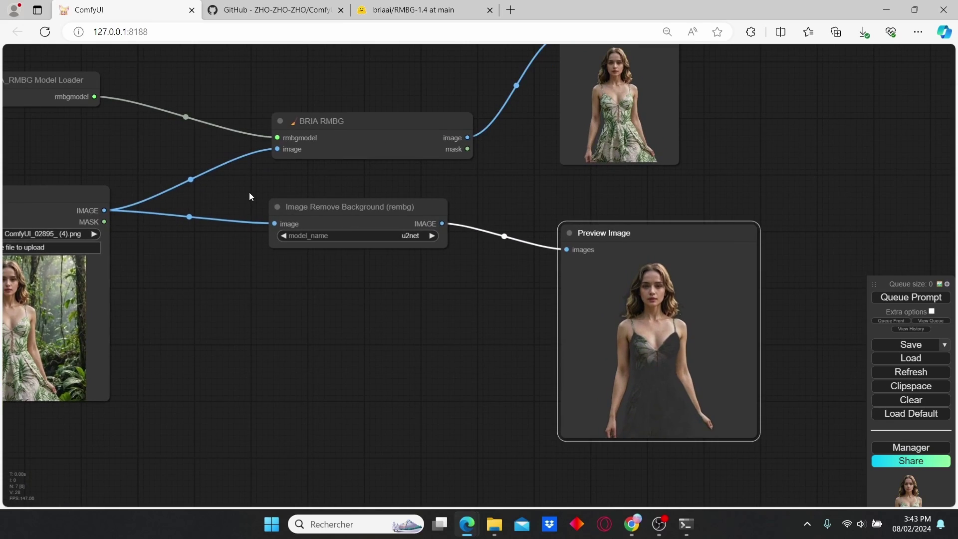
pyautogui.moveTo(488, 317); pyautogui.dragTo(359, 280)
pyautogui.scroll(2, 551, 353)
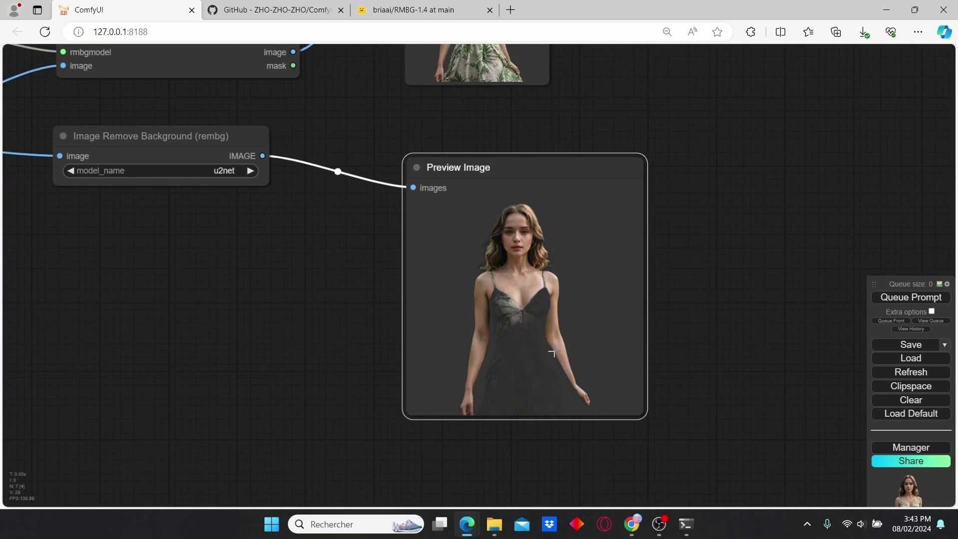
pyautogui.scroll(7, 474, 267)
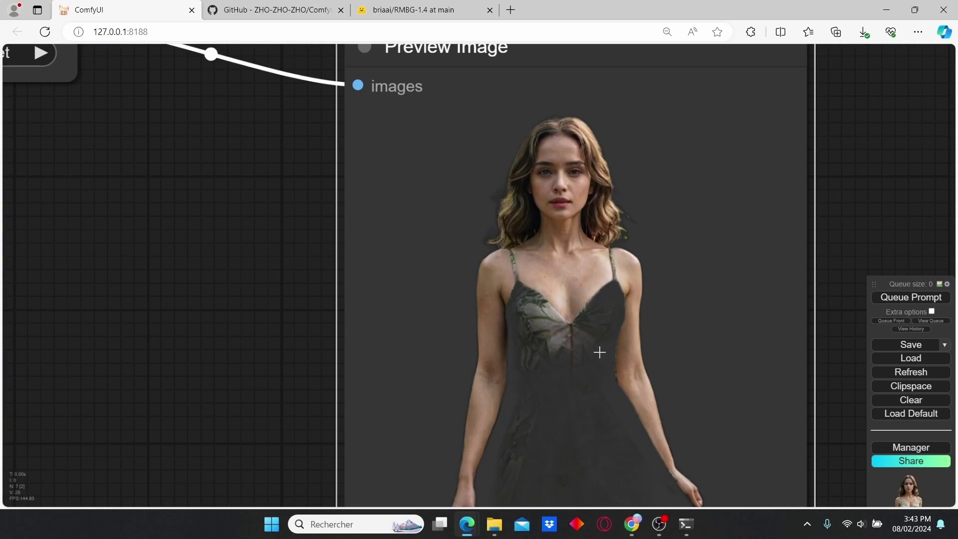
pyautogui.scroll(-4, 578, 394)
pyautogui.scroll(-2, 582, 424)
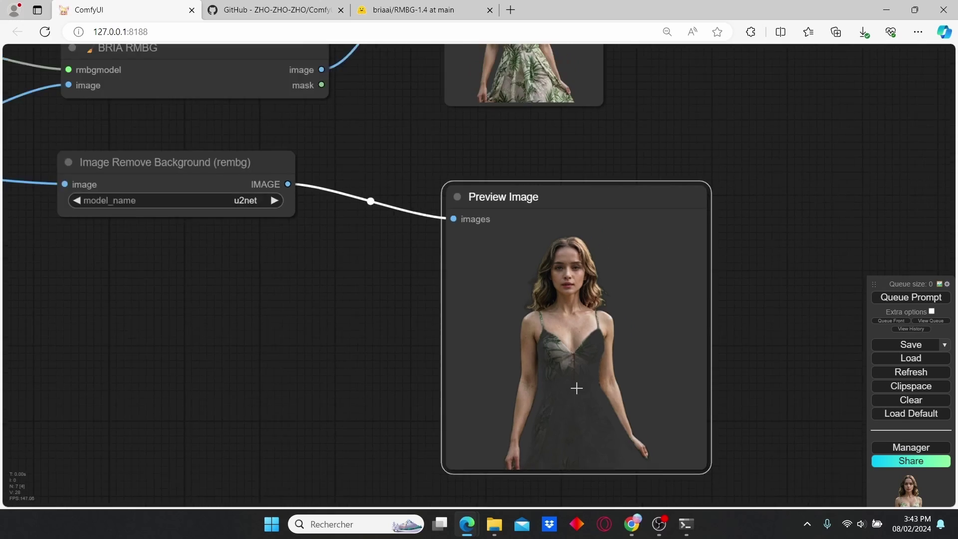
pyautogui.scroll(-2, 576, 387)
# Move the BRIA RMBG branch's Preview Image node slightly upward and enlarge it, keeping it clear of the rembg preview
pyautogui.moveTo(393, 249); pyautogui.dragTo(403, 411)
pyautogui.scroll(-3, 437, 309)
pyautogui.scroll(2, 441, 307)
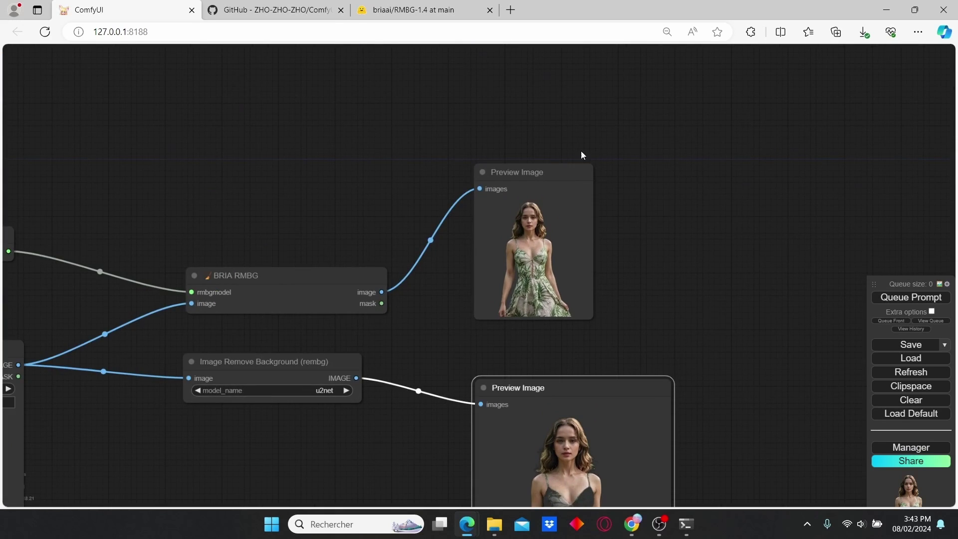
pyautogui.moveTo(561, 175); pyautogui.dragTo(552, 136)
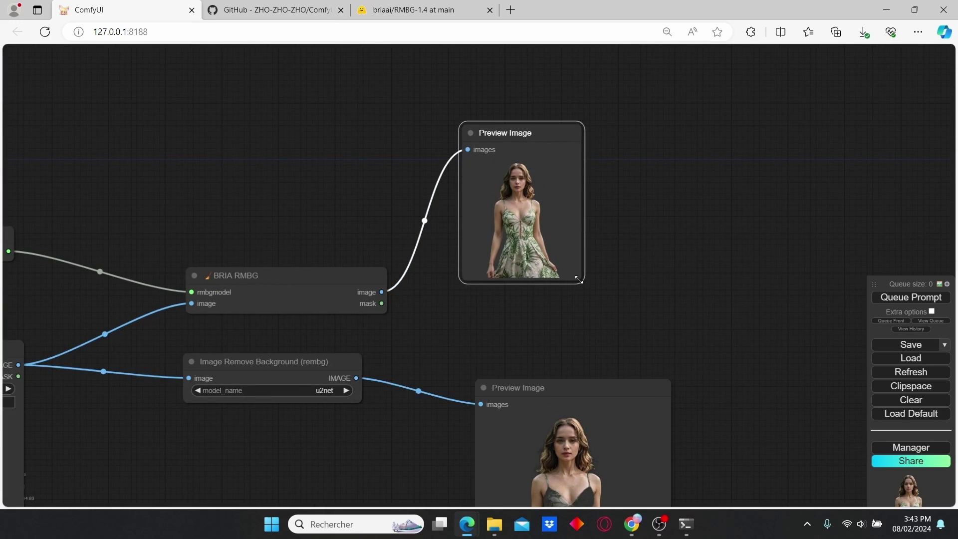
pyautogui.moveTo(579, 280); pyautogui.dragTo(717, 330)
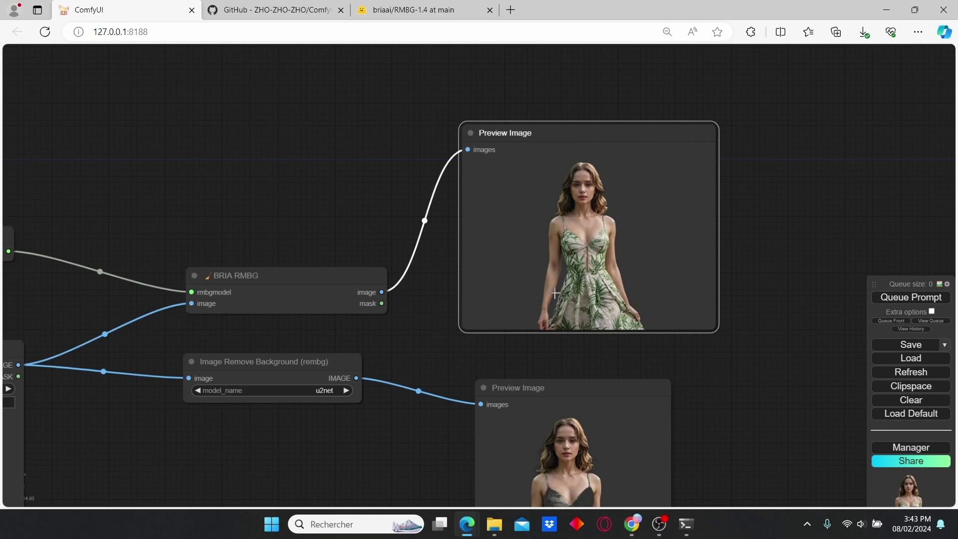
# Load ComfyUI_temp_ndulj_00003_ (2).png into the Load Image node and queue both background removals
pyautogui.scroll(-2, 448, 353)
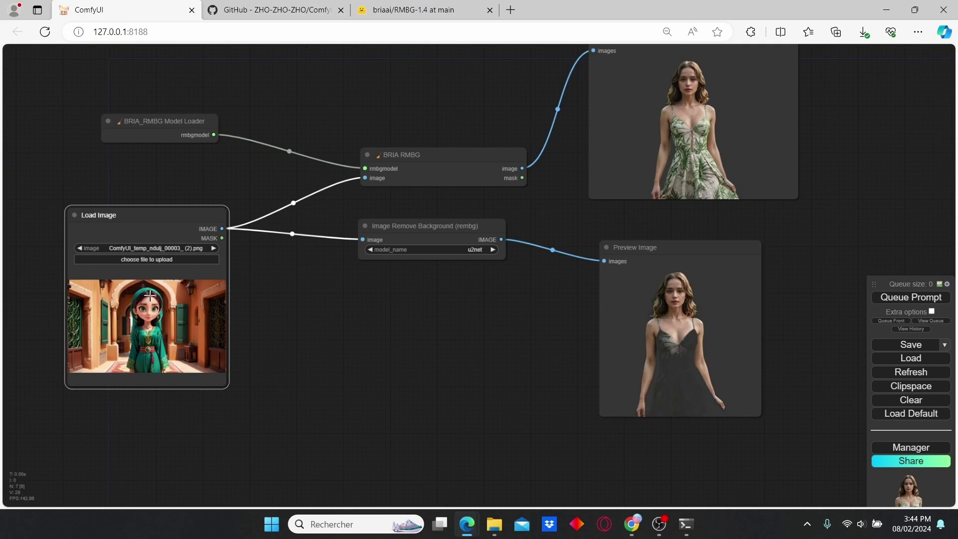
pyautogui.scroll(2, 247, 292)
pyautogui.scroll(-2, 408, 290)
pyautogui.moveTo(460, 285); pyautogui.dragTo(429, 292)
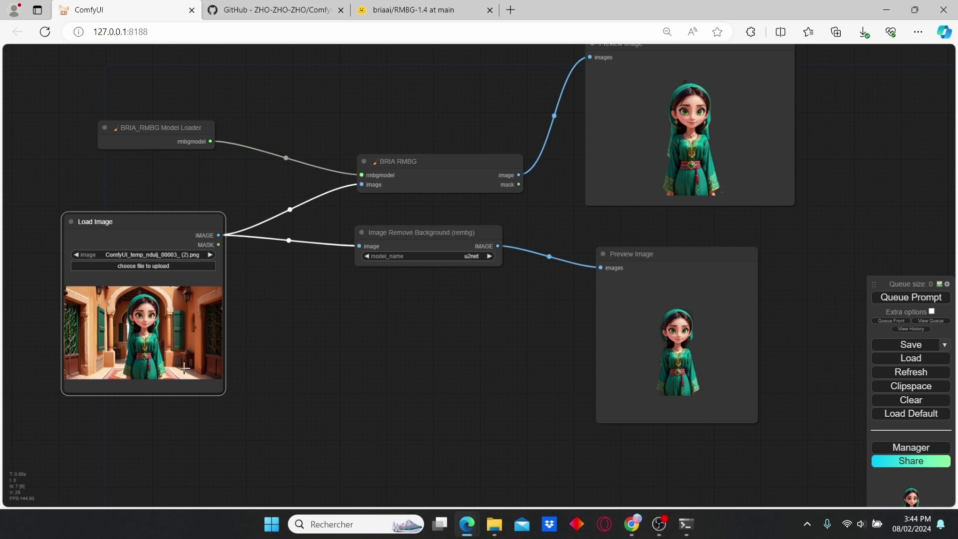
# Compare the BRIA RMBG and rembg cutouts of the green-dressed character up close, checking the headscarf, sleeves and outline edges
pyautogui.moveTo(466, 352); pyautogui.dragTo(354, 353)
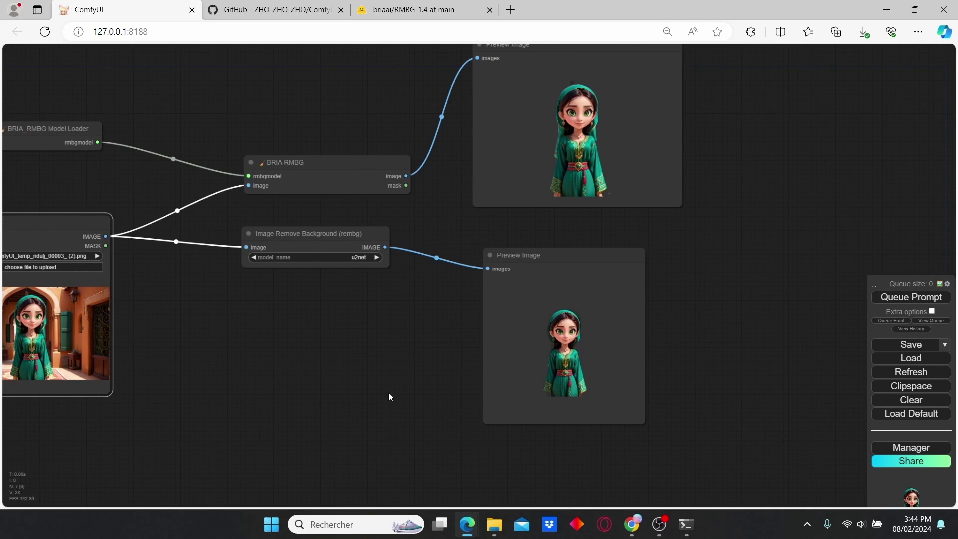
pyautogui.scroll(3, 421, 283)
pyautogui.scroll(4, 615, 359)
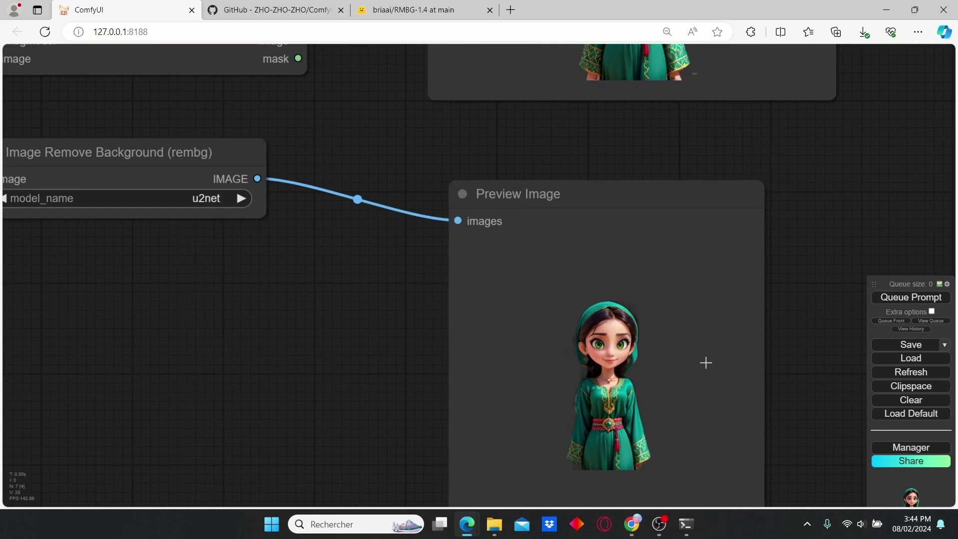
pyautogui.moveTo(758, 342); pyautogui.dragTo(689, 244)
pyautogui.scroll(8, 682, 266)
pyautogui.scroll(-8, 683, 266)
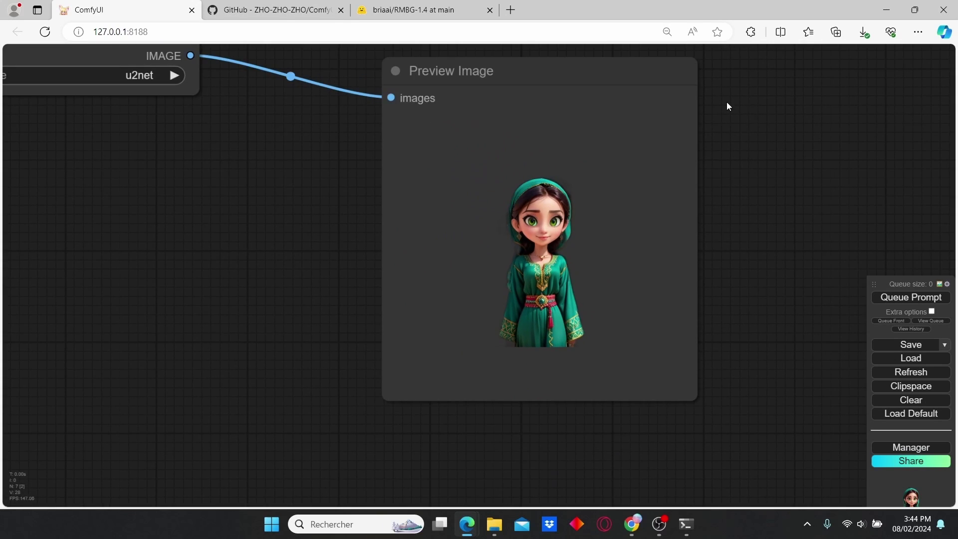
pyautogui.moveTo(728, 105); pyautogui.dragTo(705, 426)
pyautogui.moveTo(630, 219); pyautogui.dragTo(605, 327)
pyautogui.scroll(6, 554, 181)
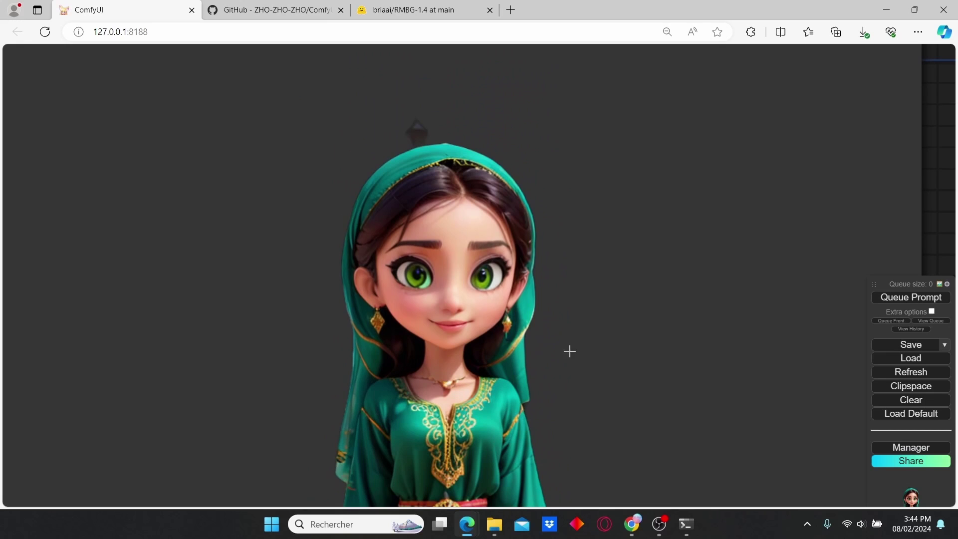
pyautogui.scroll(-3, 568, 443)
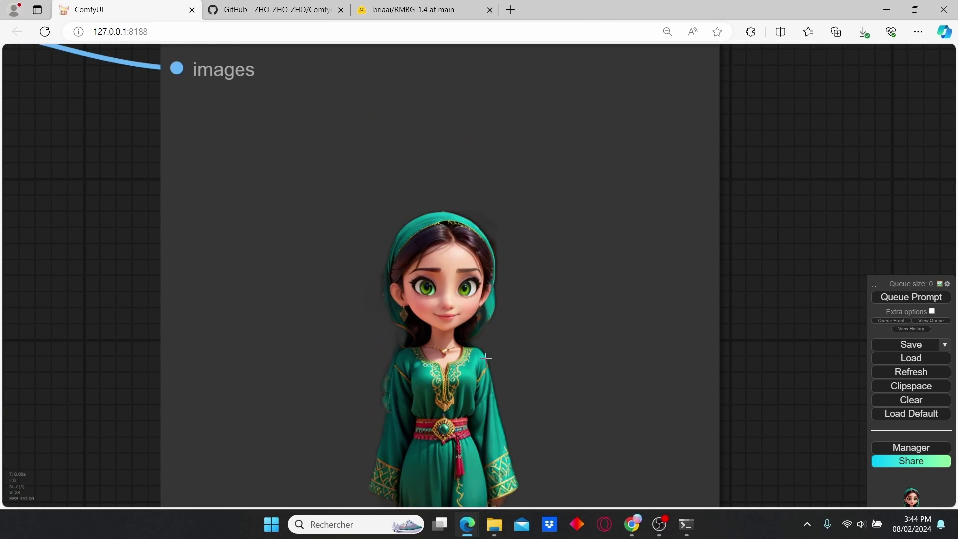
pyautogui.scroll(5, 486, 358)
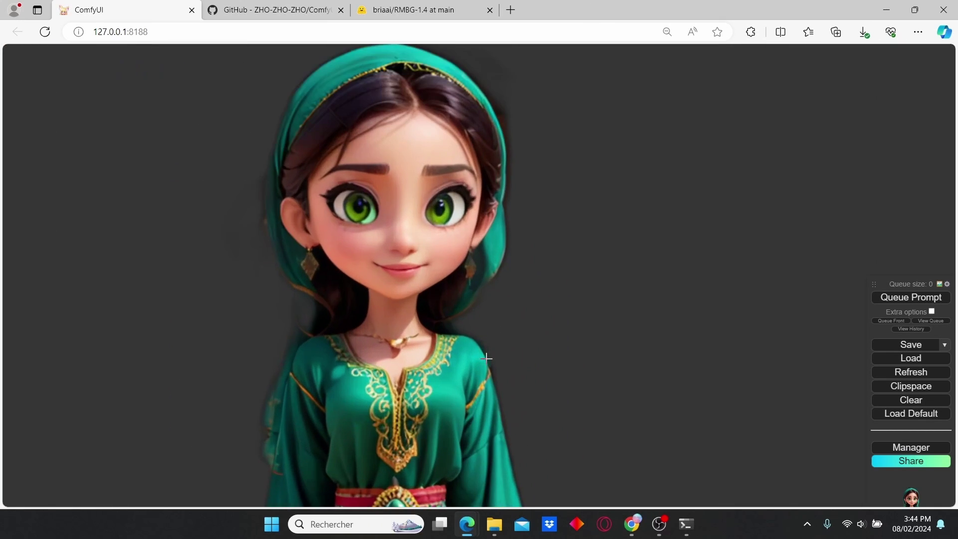
pyautogui.moveTo(278, 355); pyautogui.dragTo(425, 139)
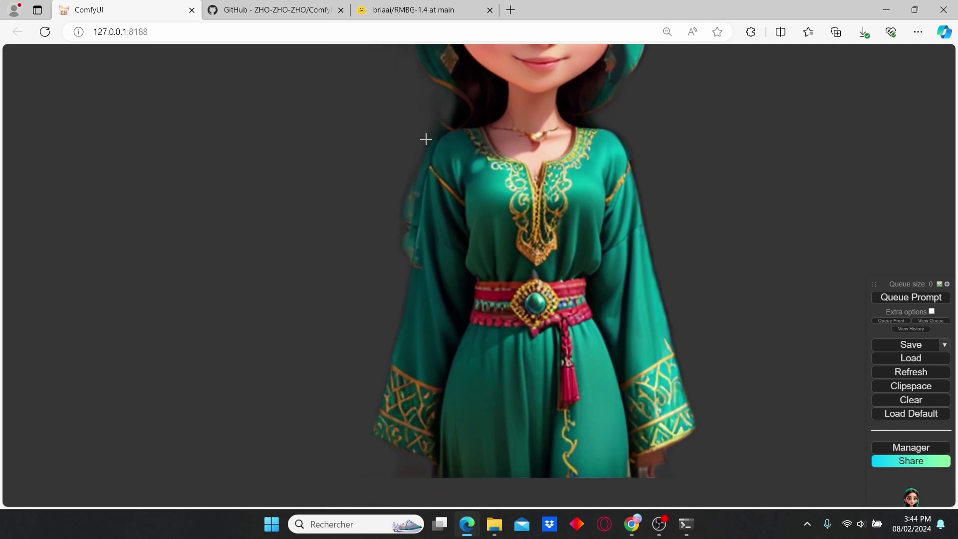
pyautogui.scroll(2, 376, 304)
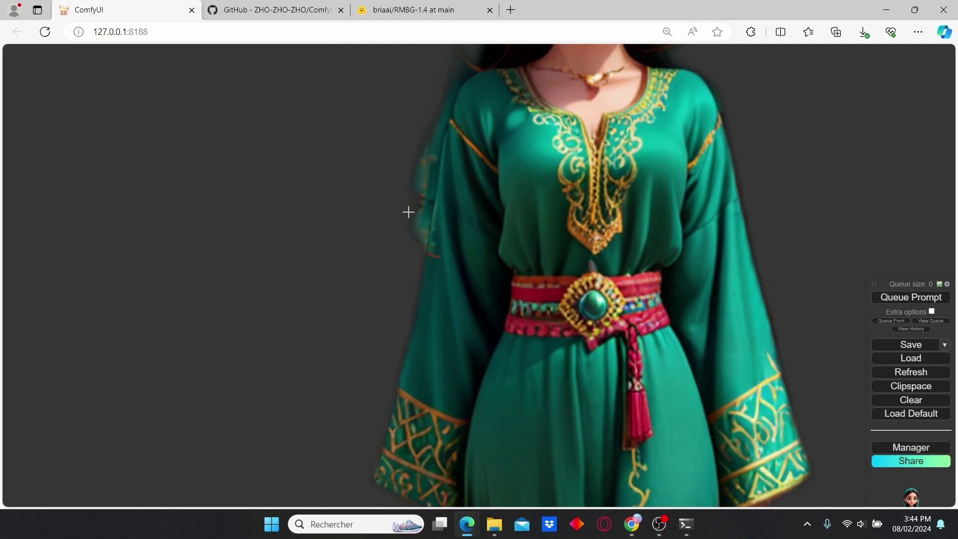
pyautogui.scroll(-2, 411, 199)
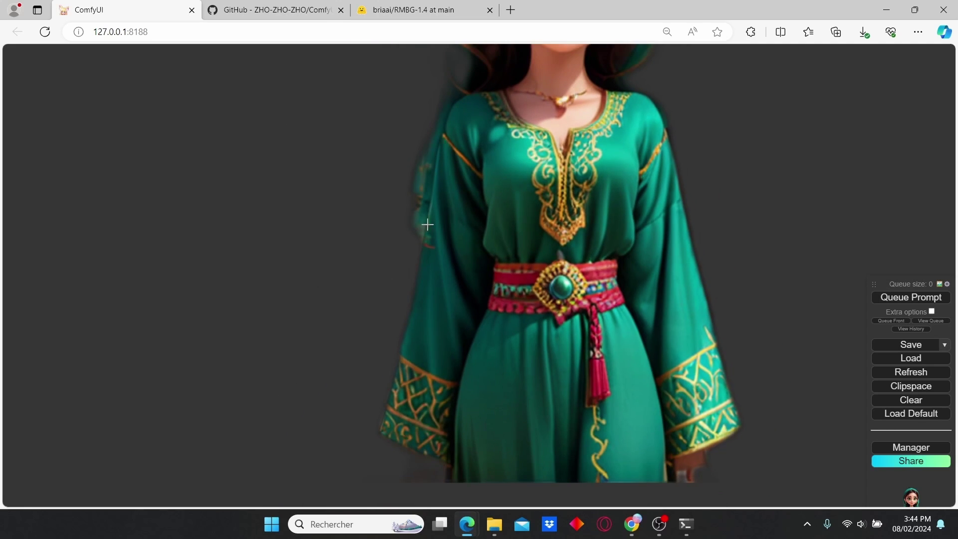
pyautogui.scroll(-3, 449, 114)
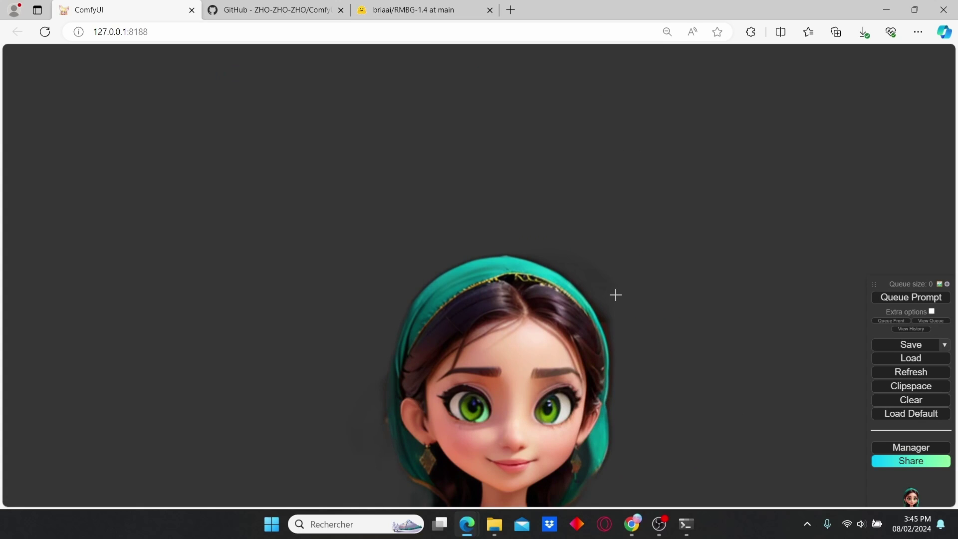
pyautogui.scroll(3, 615, 294)
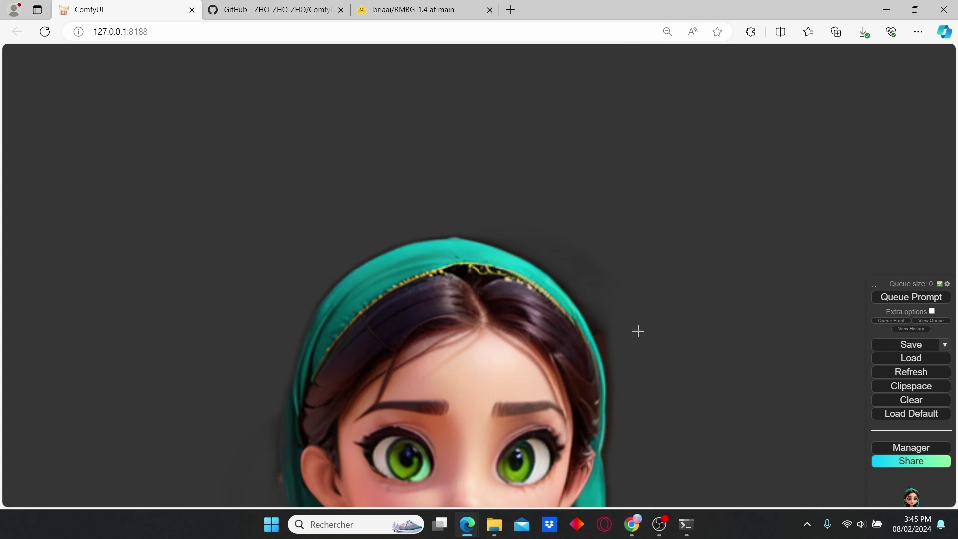
# Replace the Load Image picture with ComfyUI_temp_voryk_00031_.png and queue the workflow
pyautogui.scroll(-5, 637, 331)
pyautogui.scroll(3, 301, 372)
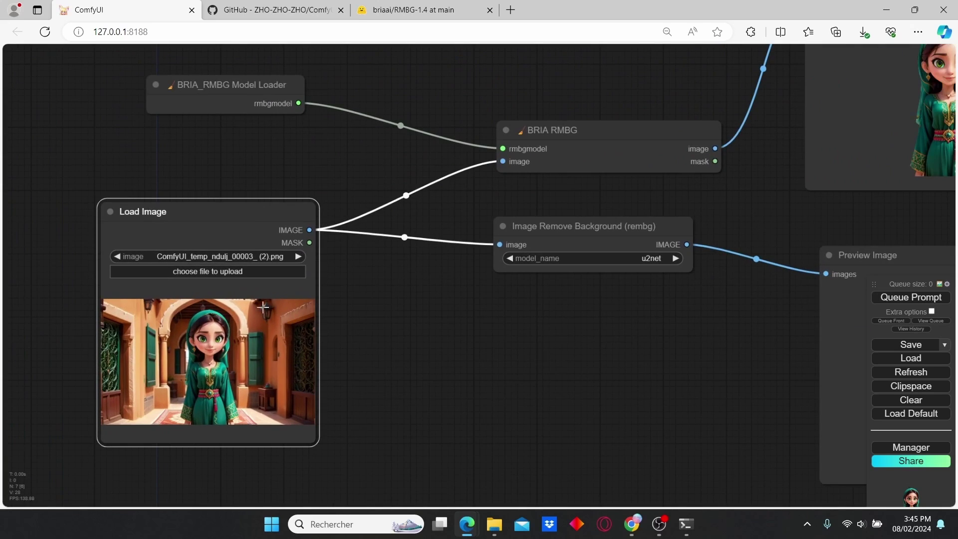
pyautogui.click(233, 272)
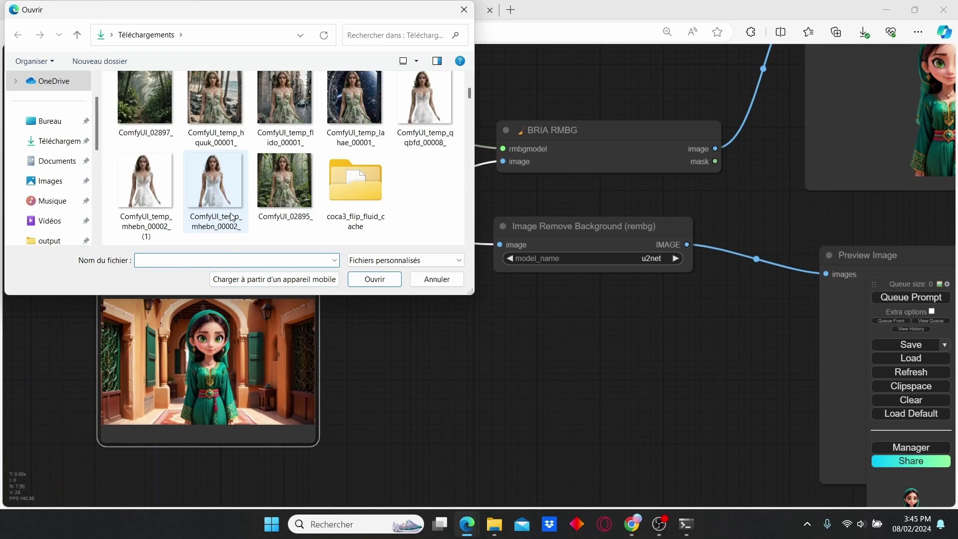
pyautogui.scroll(-5, 232, 216)
pyautogui.doubleClick(159, 125)
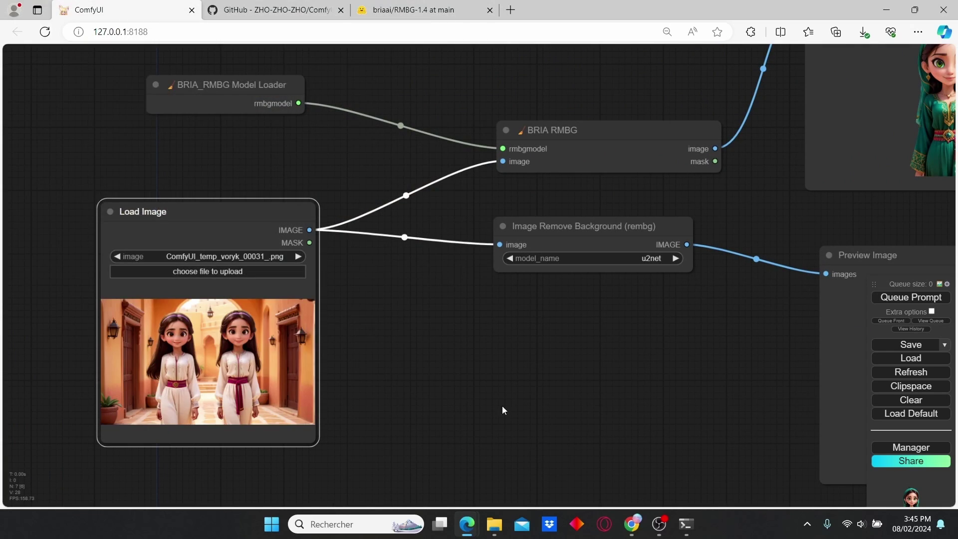
pyautogui.scroll(-1, 502, 405)
pyautogui.moveTo(658, 383); pyautogui.dragTo(510, 381)
pyautogui.scroll(-3, 510, 381)
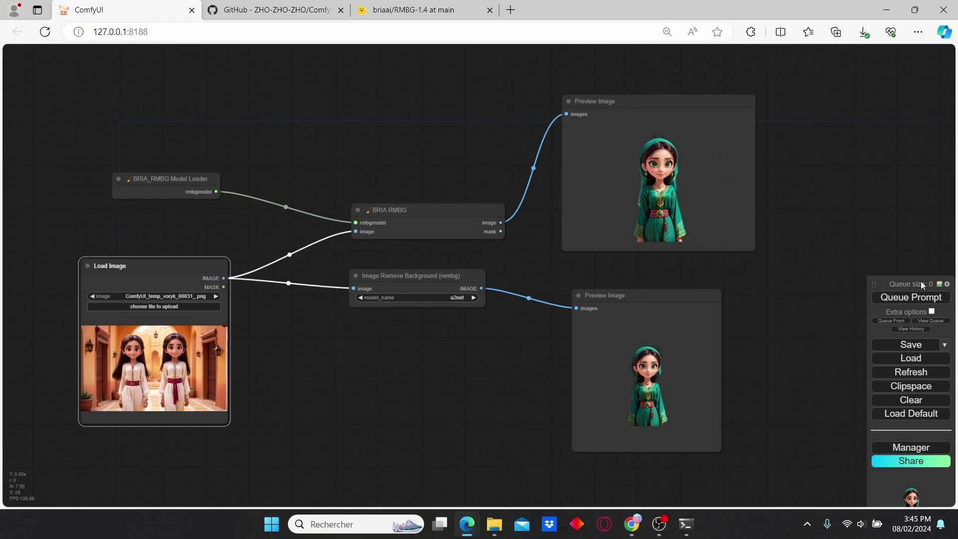
# Compare the rembg and BRIA RMBG cutouts of the two girls up close, checking hair, hands and leftover background
pyautogui.scroll(15, 756, 358)
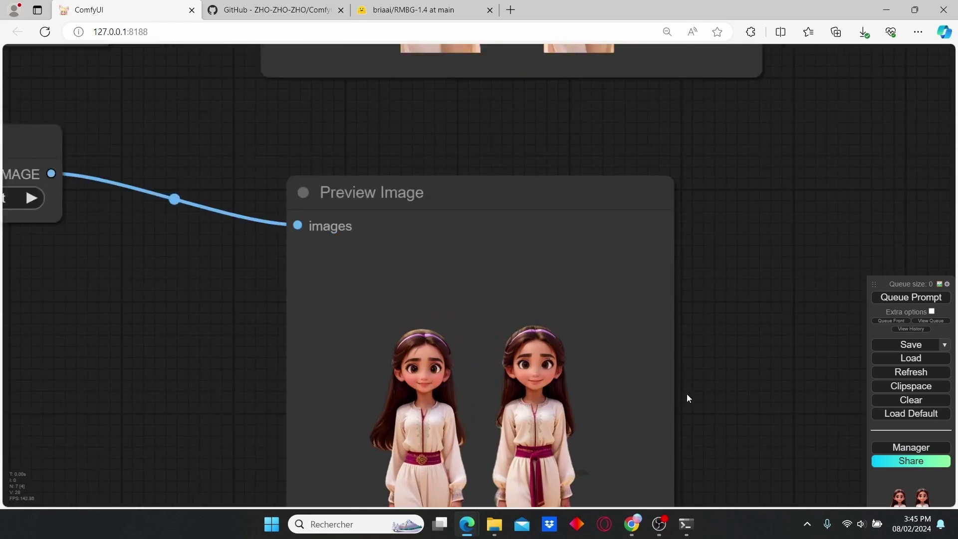
pyautogui.scroll(-8, 495, 379)
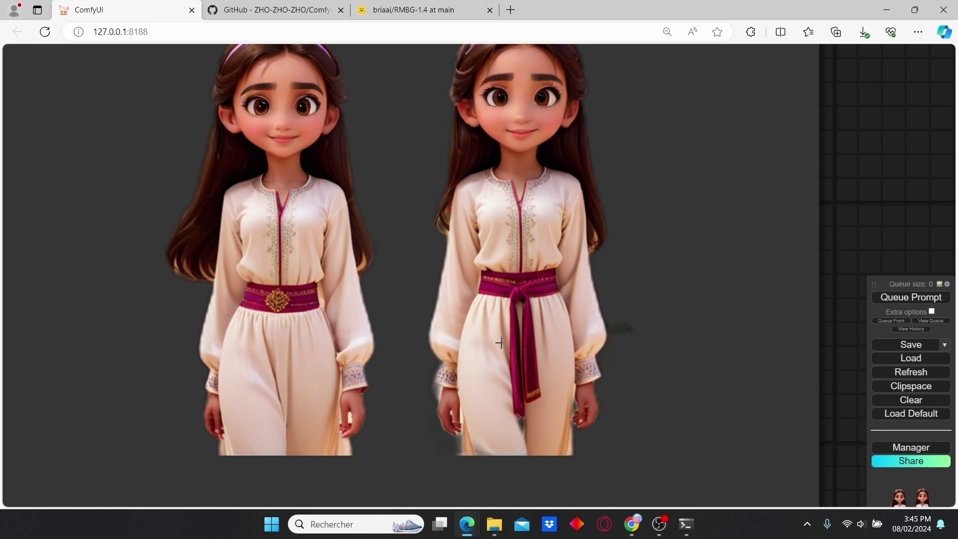
pyautogui.scroll(10, 440, 310)
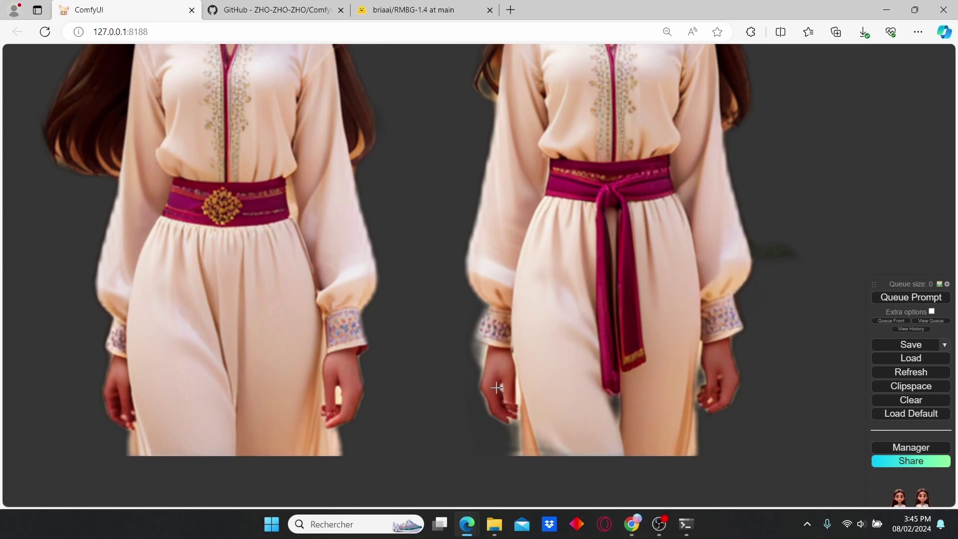
pyautogui.scroll(-10, 565, 301)
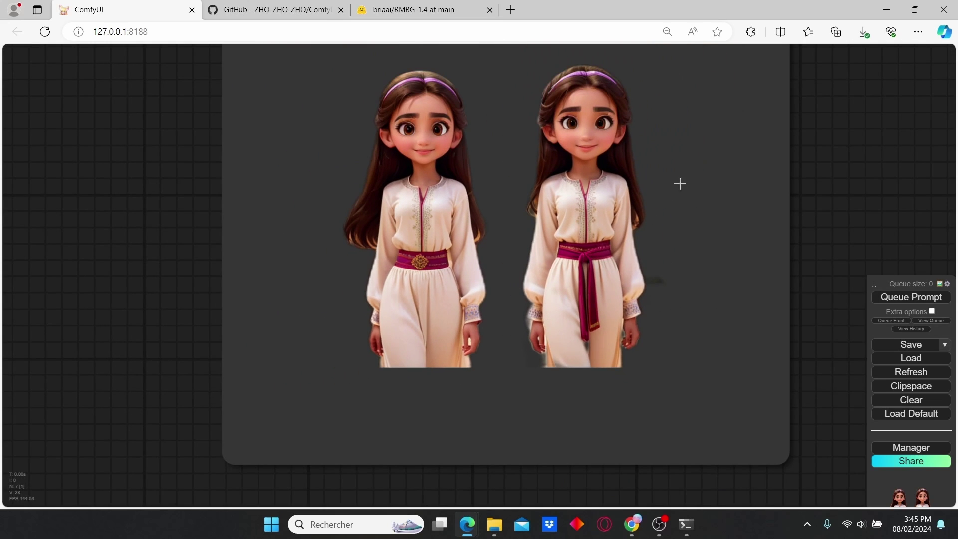
pyautogui.scroll(12, 753, 192)
pyautogui.scroll(-4, 694, 112)
pyautogui.moveTo(654, 90); pyautogui.dragTo(664, 361)
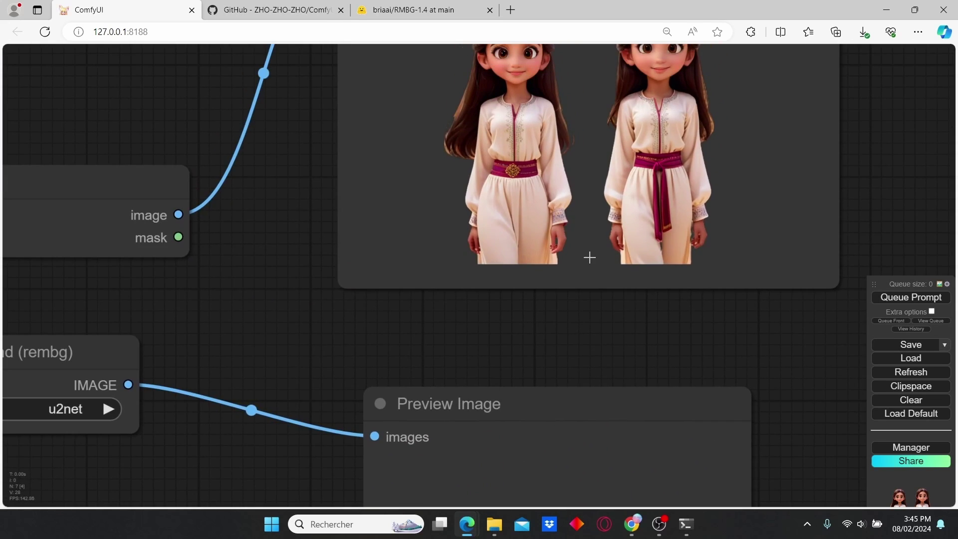
pyautogui.moveTo(590, 205); pyautogui.dragTo(579, 346)
pyautogui.scroll(5, 576, 347)
pyautogui.scroll(-10, 568, 254)
pyautogui.scroll(12, 526, 307)
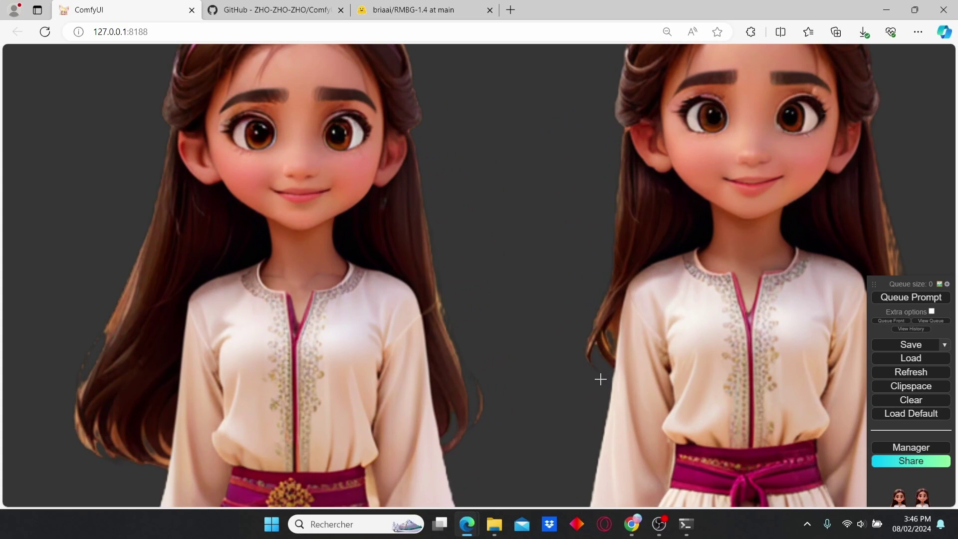
pyautogui.scroll(-10, 601, 399)
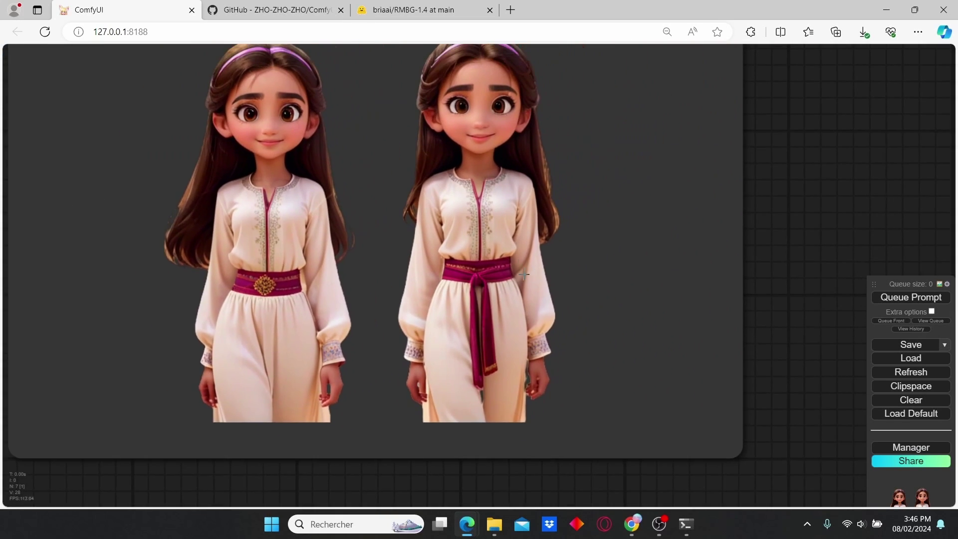
pyautogui.scroll(8, 556, 224)
pyautogui.scroll(-10, 557, 224)
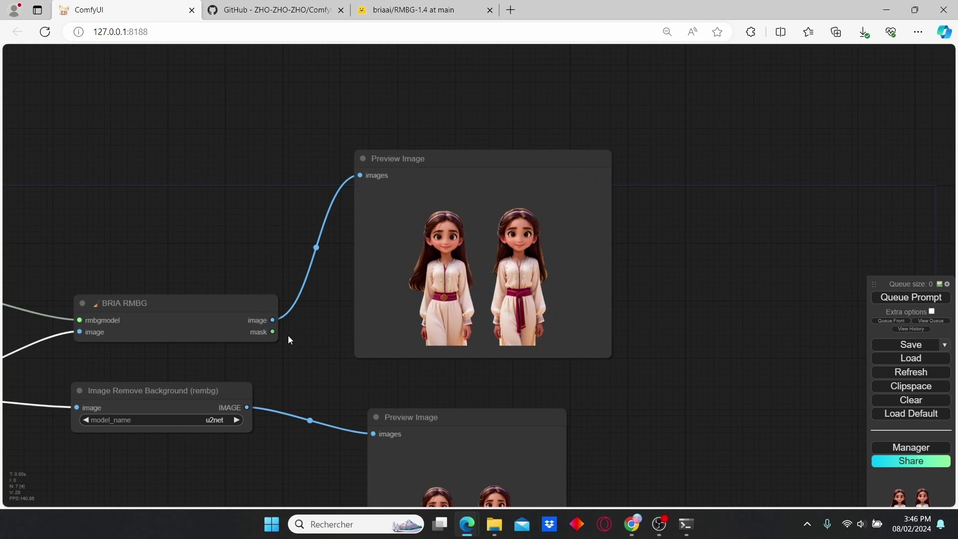
# Delete the Load Image node from the workflow
pyautogui.moveTo(288, 338); pyautogui.dragTo(423, 316)
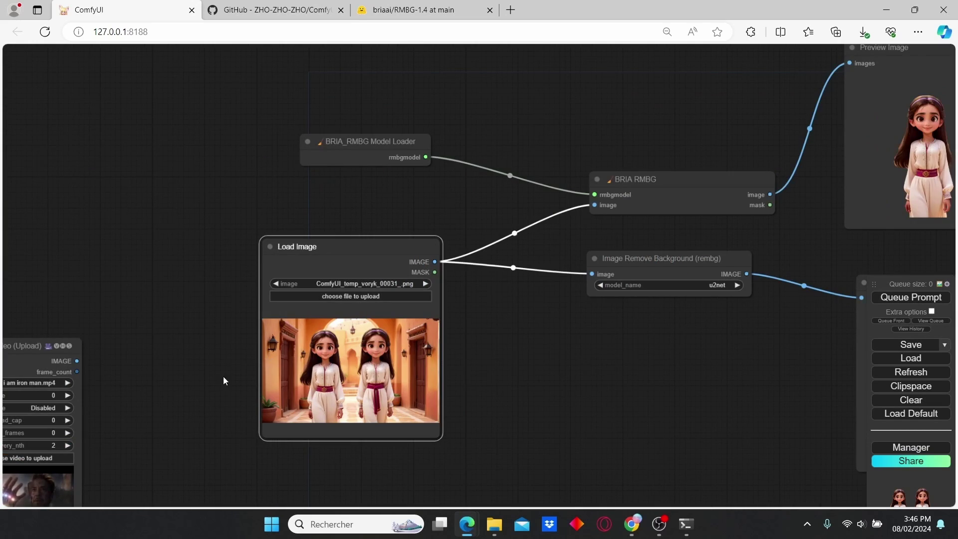
pyautogui.scroll(-3, 224, 381)
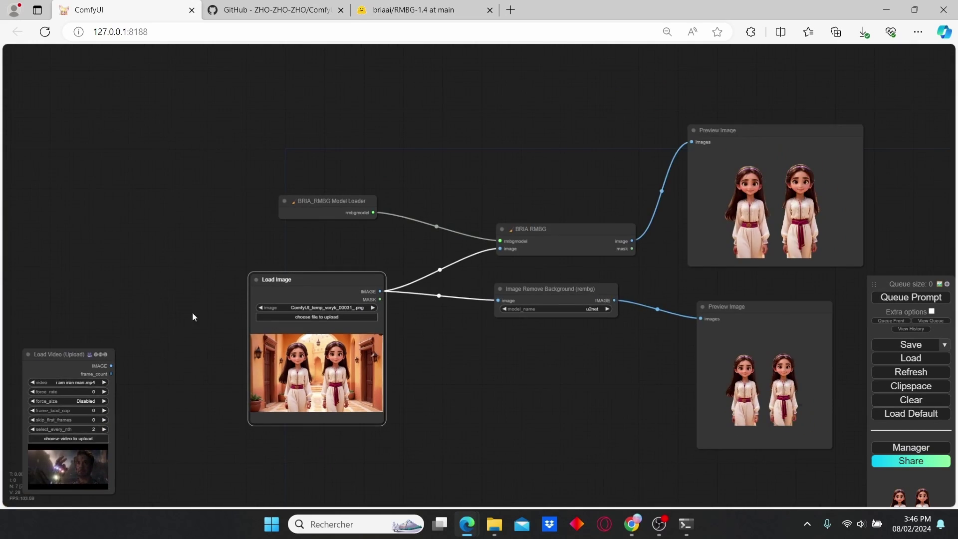
pyautogui.scroll(4, 209, 300)
pyautogui.moveTo(247, 240); pyautogui.dragTo(307, 176)
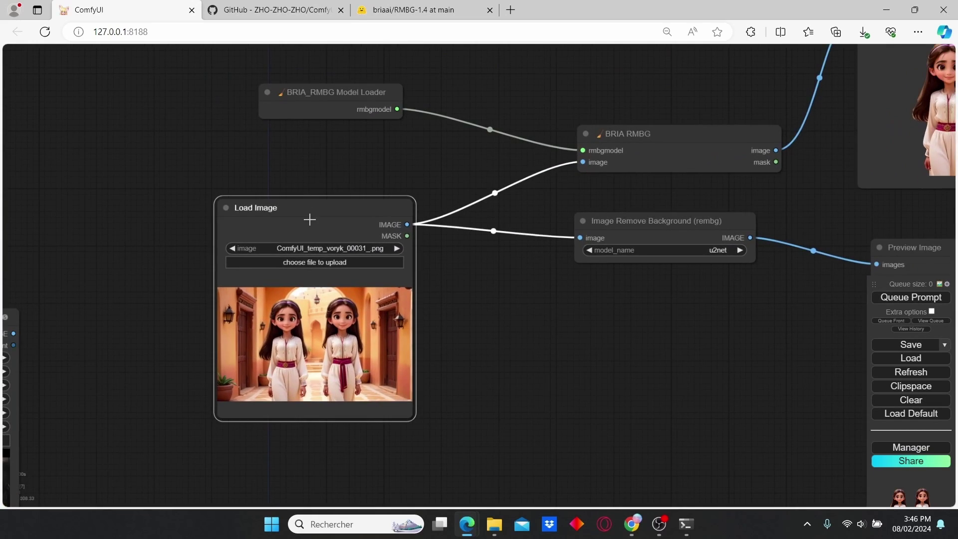
pyautogui.press('Delete')
pyautogui.scroll(-2, 194, 329)
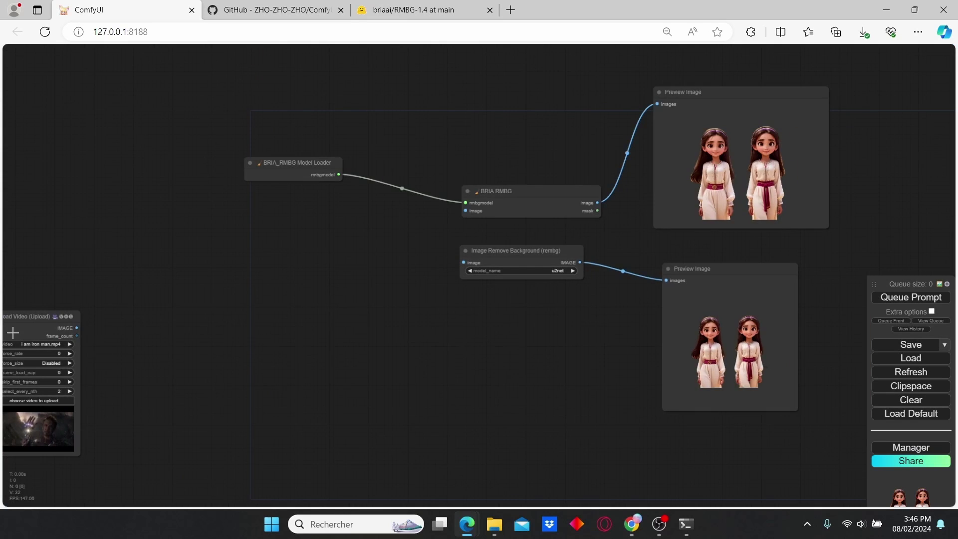
# Place the Load Video node below the BRIA_RMBG Model Loader and connect its IMAGE output to the BRIA RMBG and rembg image inputs
pyautogui.moveTo(13, 332); pyautogui.dragTo(207, 280)
pyautogui.scroll(7, 299, 256)
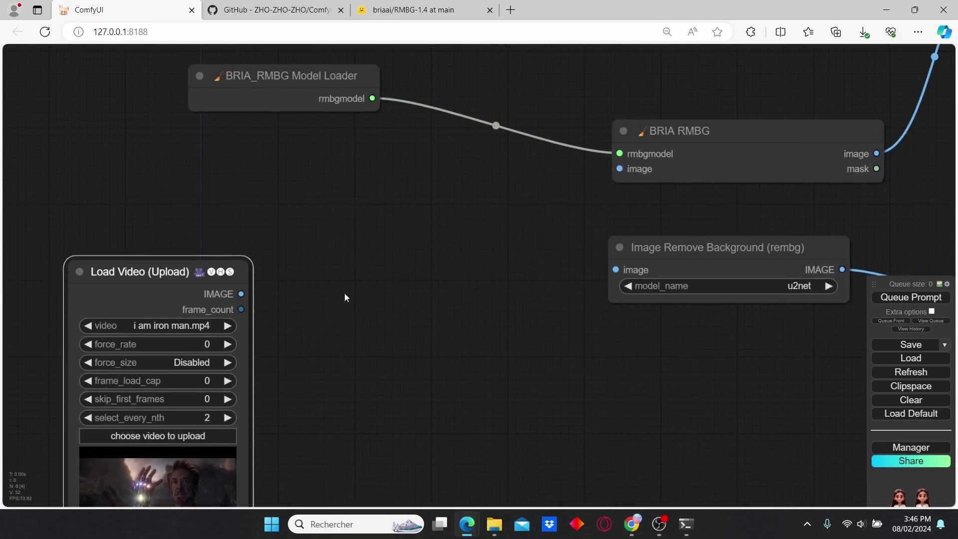
pyautogui.scroll(2, 344, 297)
pyautogui.moveTo(278, 312); pyautogui.dragTo(237, 332)
pyautogui.moveTo(71, 316); pyautogui.dragTo(224, 269)
pyautogui.moveTo(278, 292); pyautogui.dragTo(583, 187)
pyautogui.moveTo(342, 297); pyautogui.dragTo(578, 309)
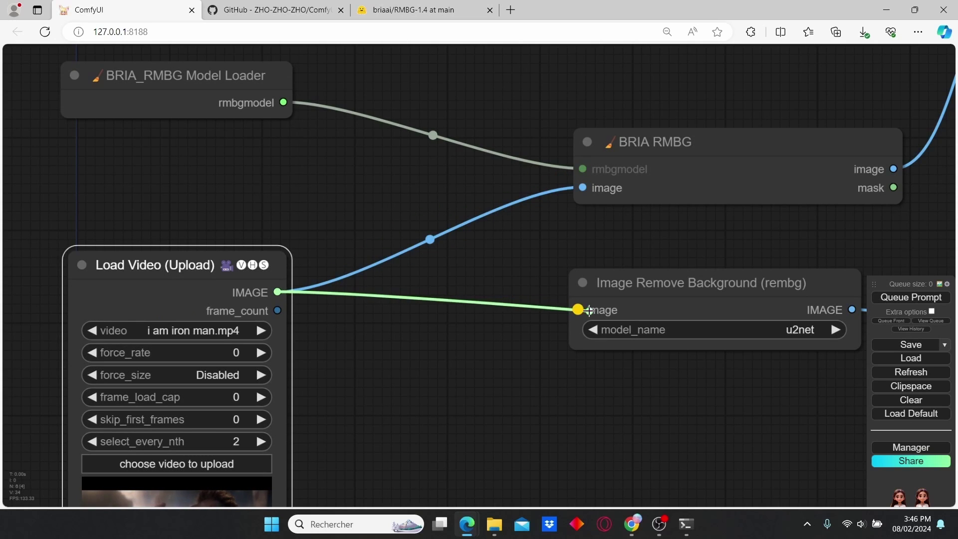
# Switch the Load Video node's video to kratos V3 2crtl_00050.mp4
pyautogui.scroll(-3, 562, 387)
pyautogui.moveTo(486, 419); pyautogui.dragTo(565, 303)
pyautogui.scroll(5, 521, 316)
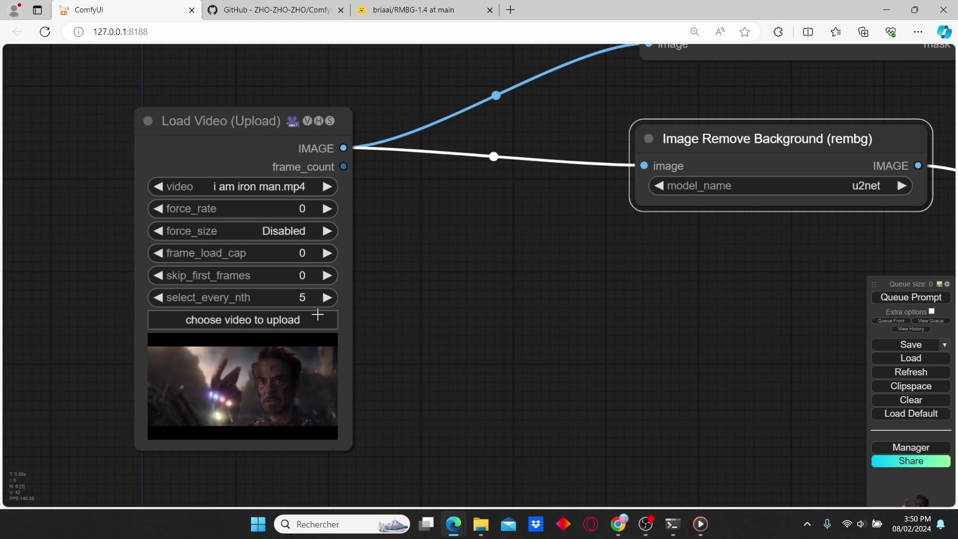
pyautogui.click(326, 187)
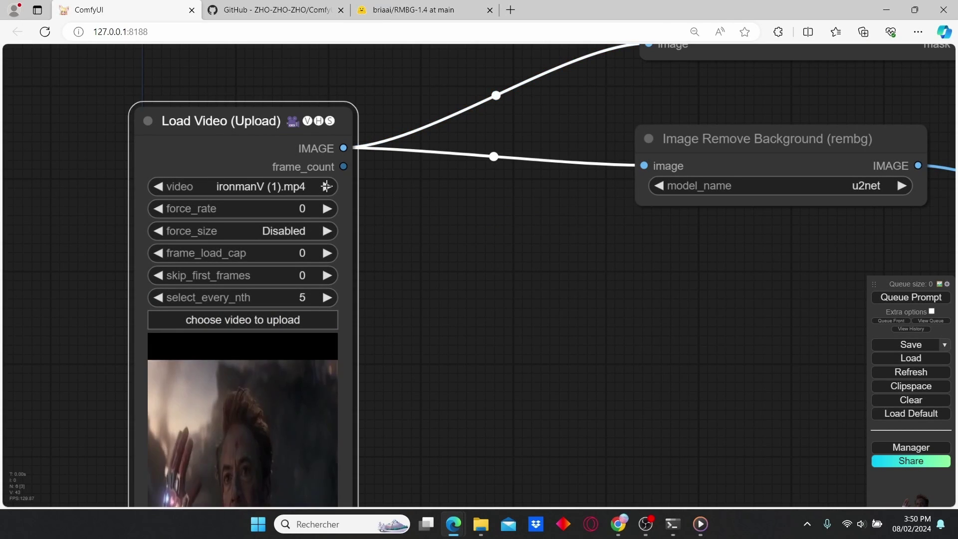
pyautogui.click(326, 186)
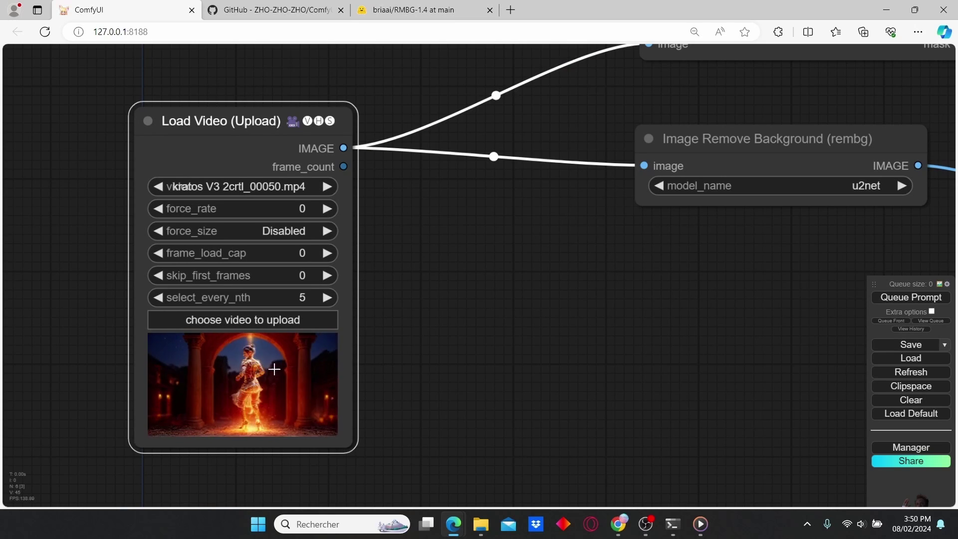
pyautogui.scroll(-1, 576, 288)
pyautogui.scroll(1, 878, 289)
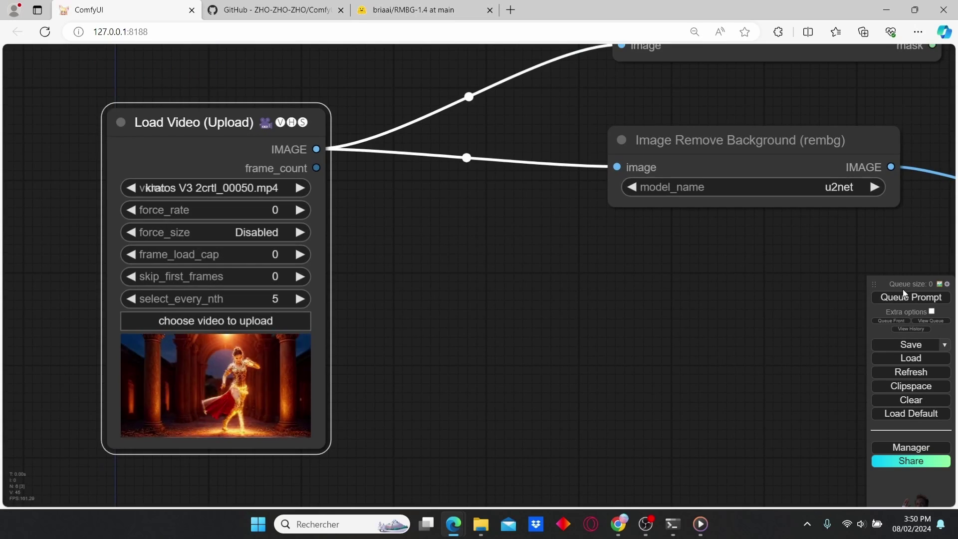
# Try to run the workflow on the selected video with both the BRIA RMBG and rembg branches active
pyautogui.scroll(-2, 873, 294)
pyautogui.moveTo(832, 295); pyautogui.dragTo(667, 330)
pyautogui.scroll(-4, 502, 355)
pyautogui.click(910, 298)
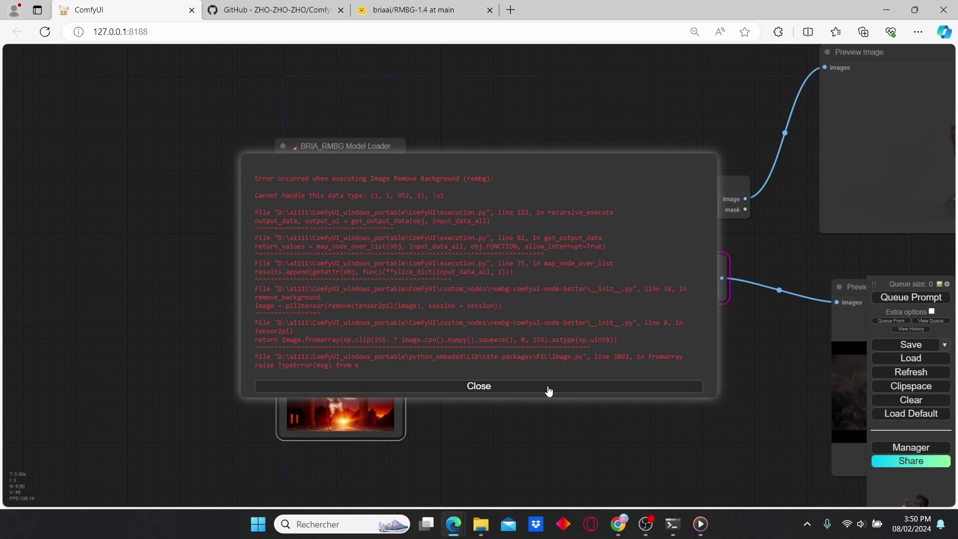
pyautogui.click(546, 386)
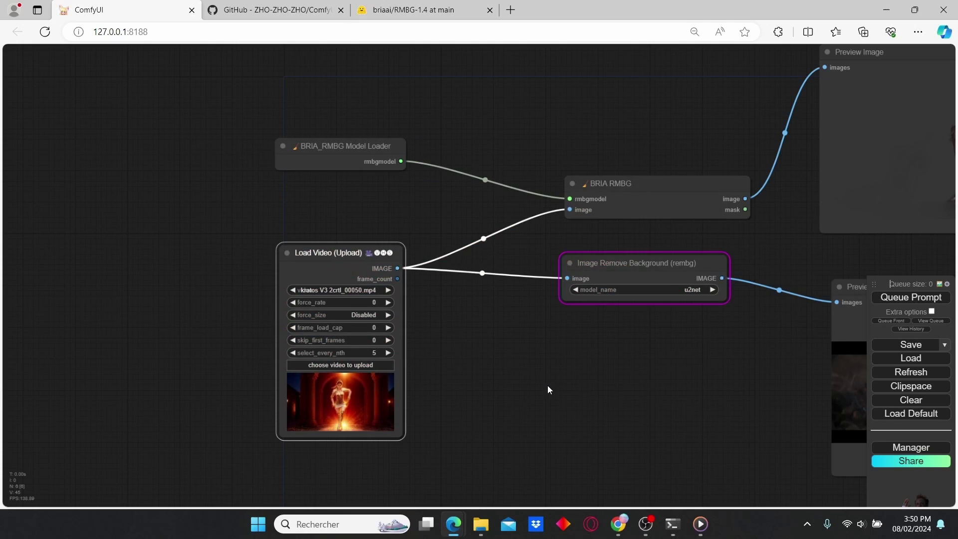
pyautogui.click(895, 297)
pyautogui.click(664, 386)
# Bypass the Image Remove Background (rembg) node and its connected Preview Image, and queue the workflow
pyautogui.click(651, 267)
pyautogui.hotkey('ctrl', 'b')
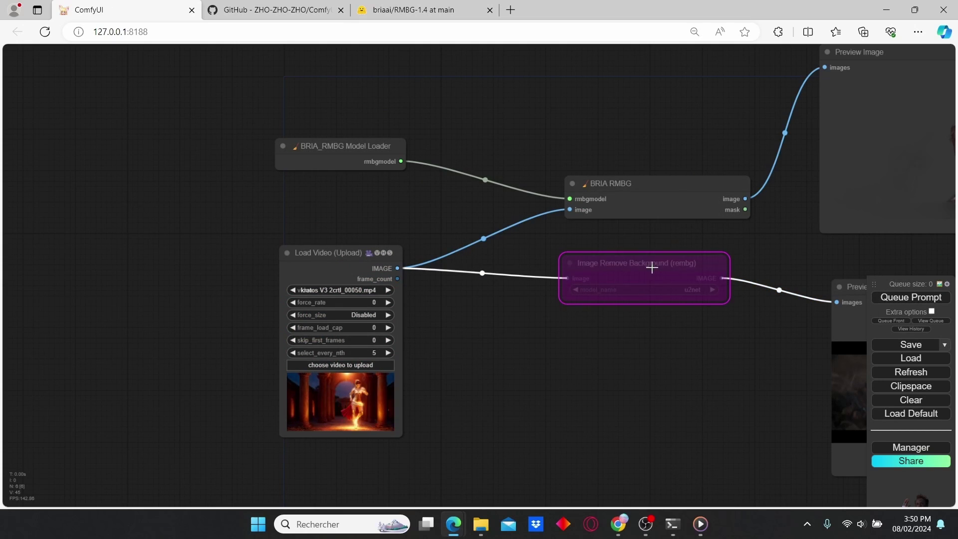
pyautogui.click(854, 282)
pyautogui.hotkey('ctrl', 'b')
pyautogui.hotkey('ctrl', 'Return')
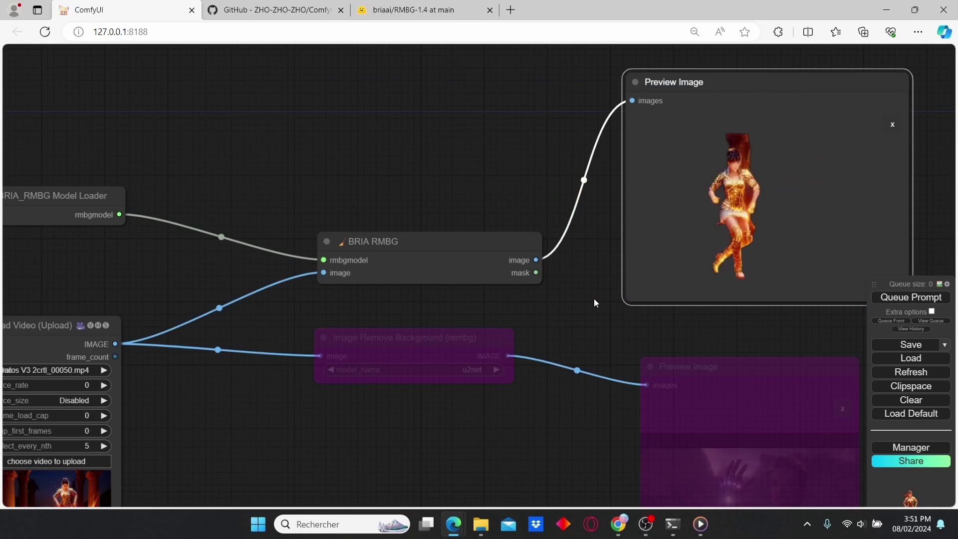
# Replace the BRIA RMBG branch's Preview Image with a Video Combine node, connecting its images input to the BRIA RMBG image output
pyautogui.scroll(-2, 594, 301)
pyautogui.moveTo(594, 305); pyautogui.dragTo(518, 273)
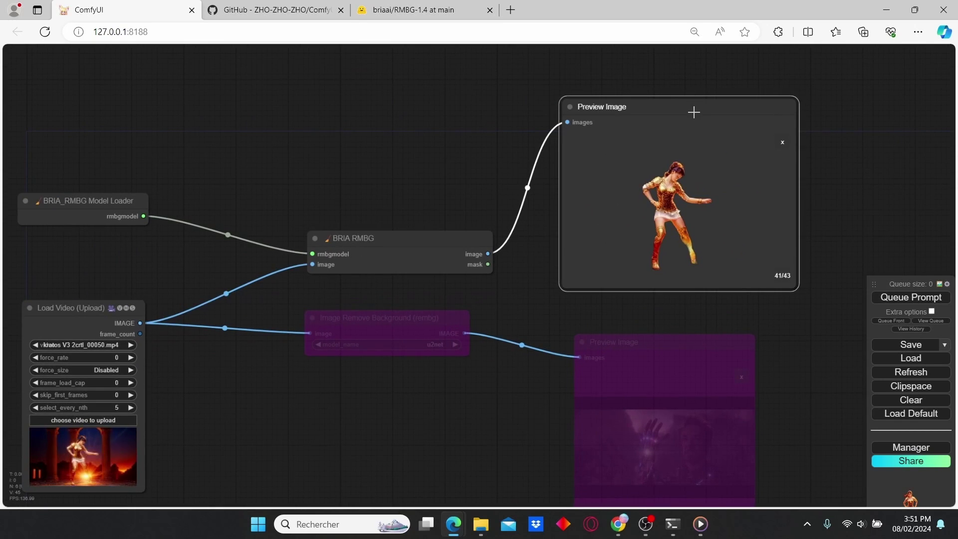
pyautogui.press('Delete')
pyautogui.doubleClick(634, 184)
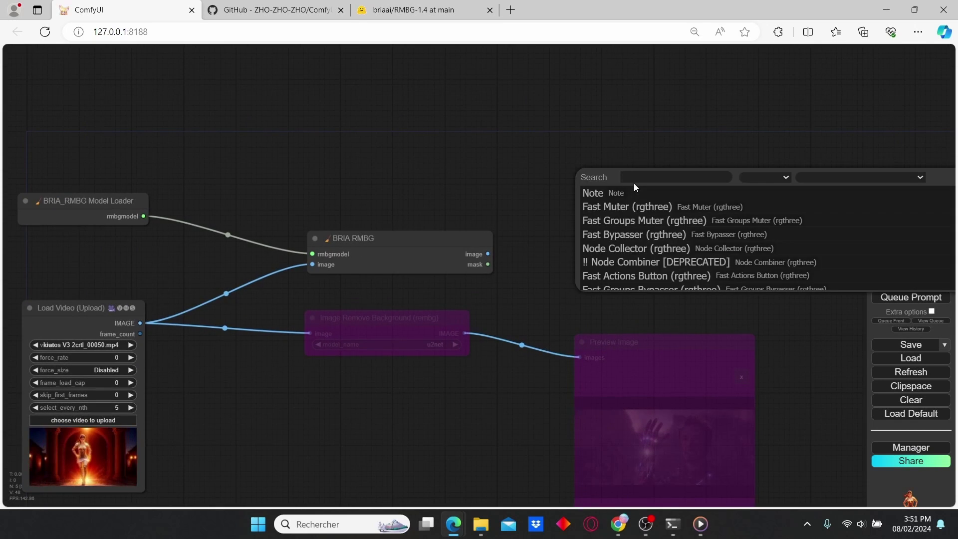
pyautogui.write('video')
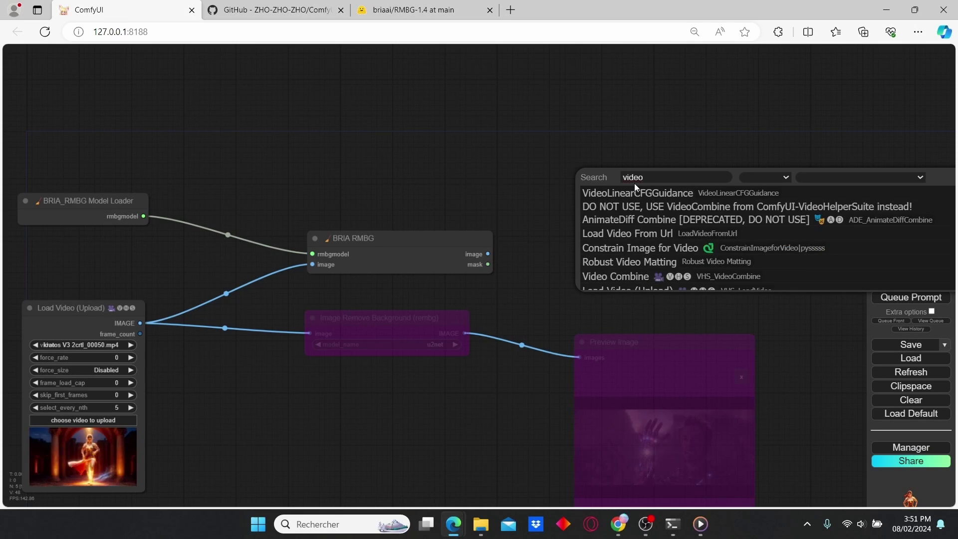
pyautogui.click(615, 276)
pyautogui.moveTo(639, 191); pyautogui.dragTo(487, 254)
# Queue the workflow and check the dancer's animated cutout in the Video Combine node
pyautogui.click(911, 298)
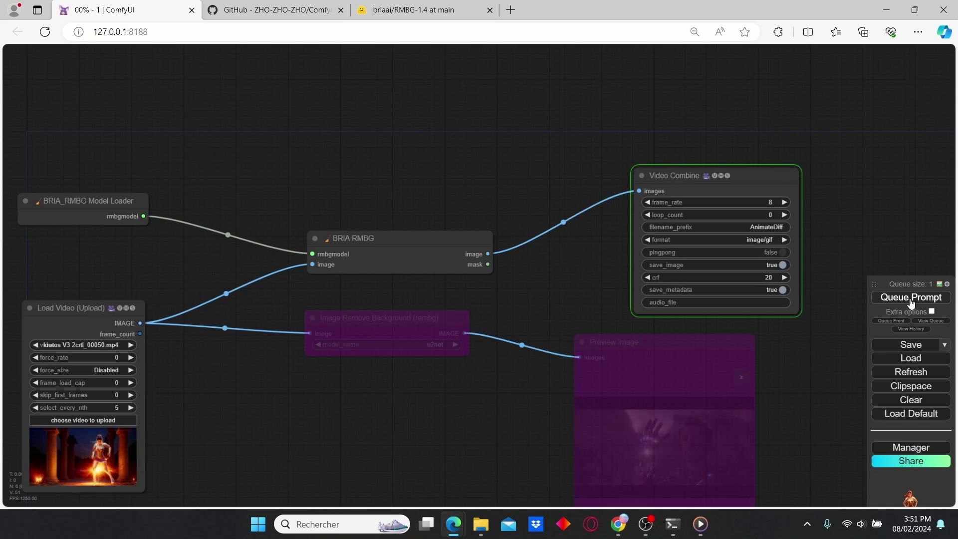
pyautogui.scroll(3, 783, 337)
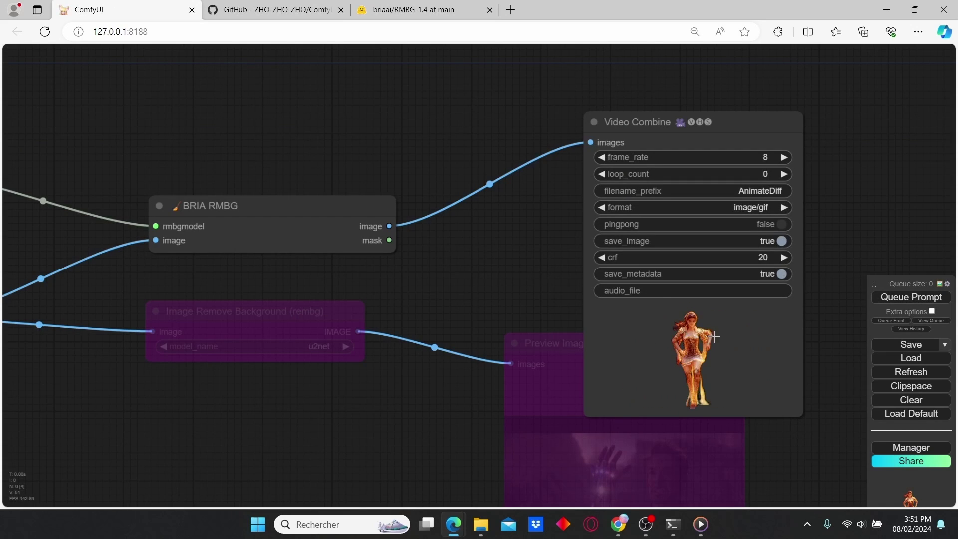
pyautogui.scroll(-3, 530, 330)
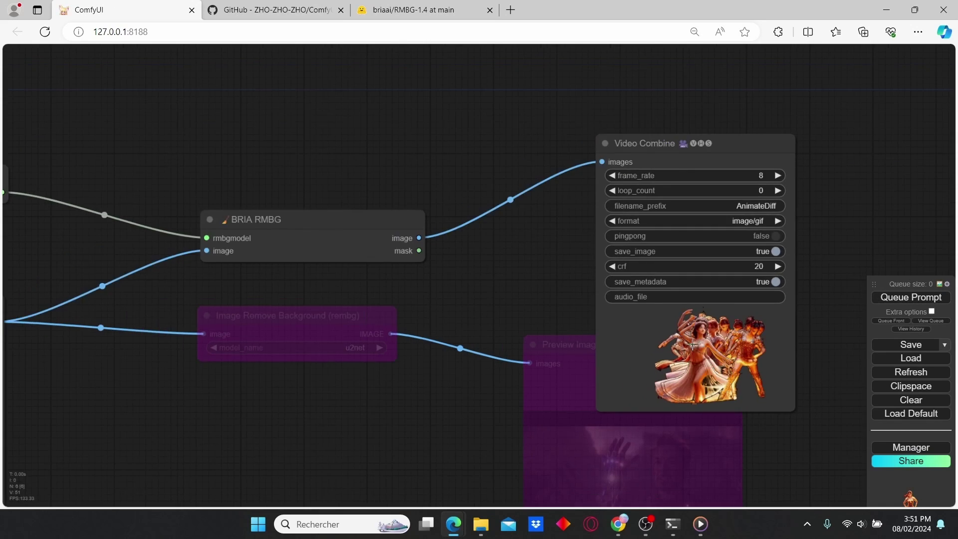
# Examine the bearded man's BRIA RMBG video cutout in the Video Combine node against the source video
pyautogui.moveTo(221, 407); pyautogui.dragTo(421, 378)
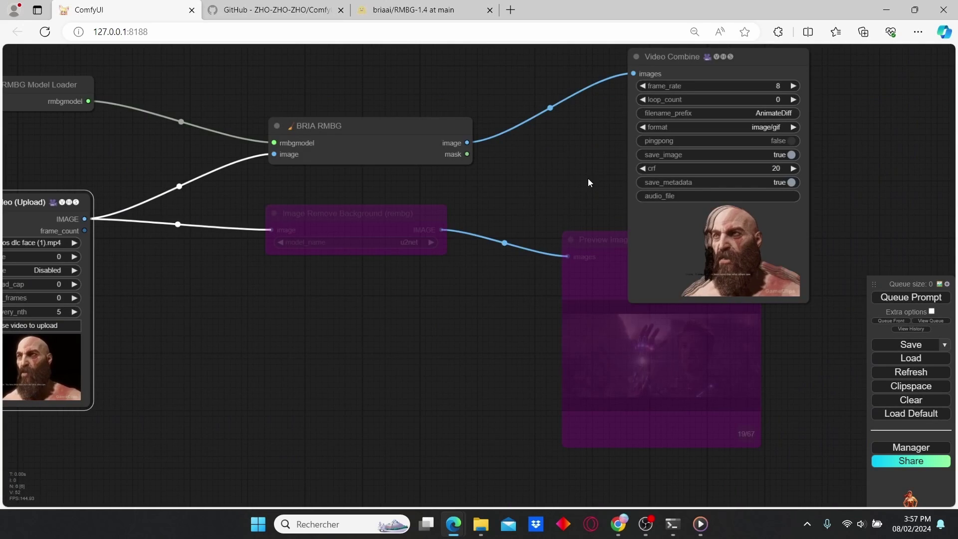
pyautogui.moveTo(588, 174); pyautogui.dragTo(542, 195)
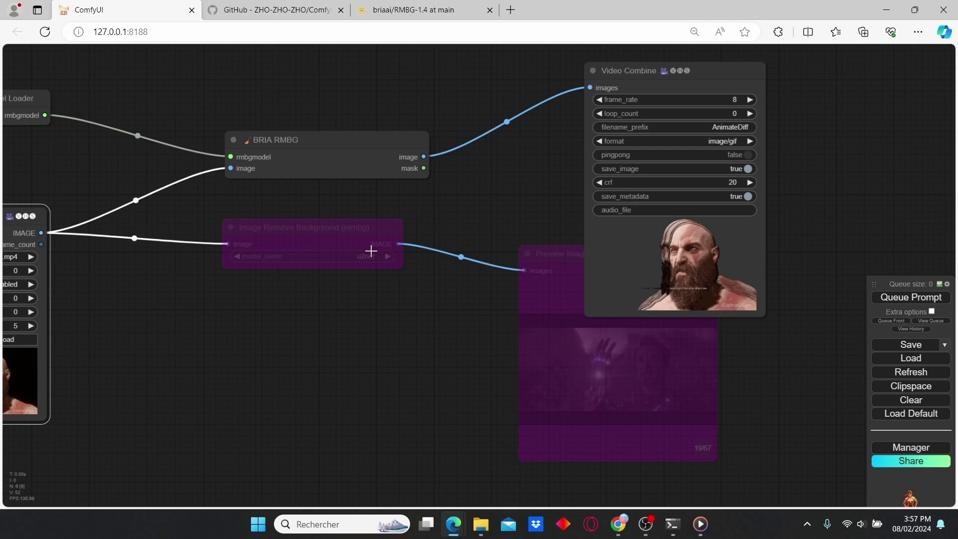
pyautogui.moveTo(264, 391); pyautogui.dragTo(447, 371)
pyautogui.moveTo(675, 179); pyautogui.dragTo(520, 191)
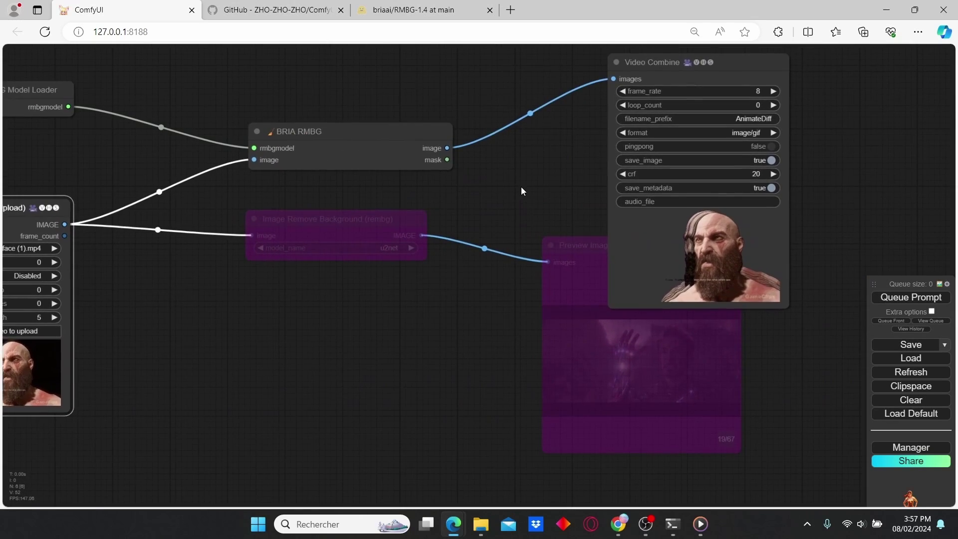
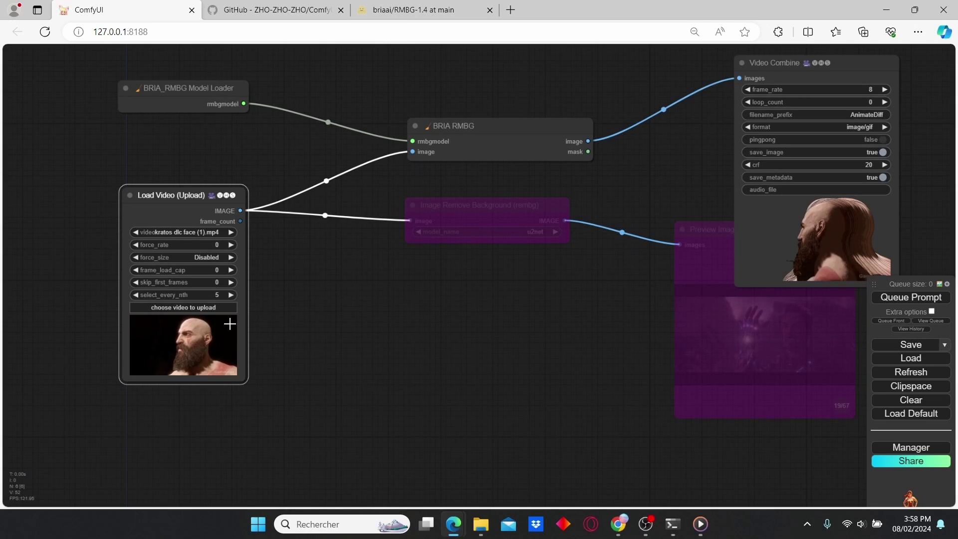
# Load AnimateDiff_00307.mp4 in the Load Video node and queue the workflow for its BRIA RMBG cutout
pyautogui.scroll(3, 262, 331)
pyautogui.moveTo(259, 330); pyautogui.dragTo(323, 331)
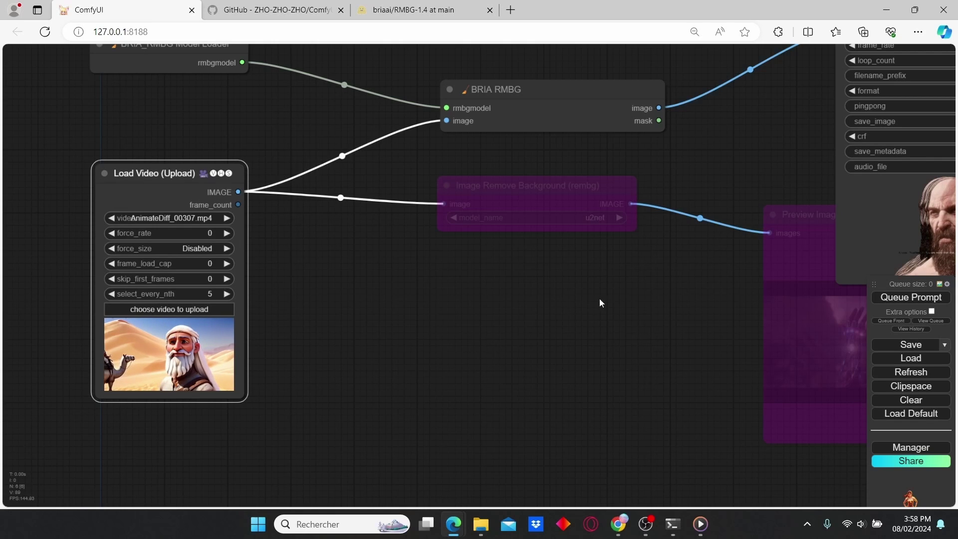
pyautogui.click(911, 297)
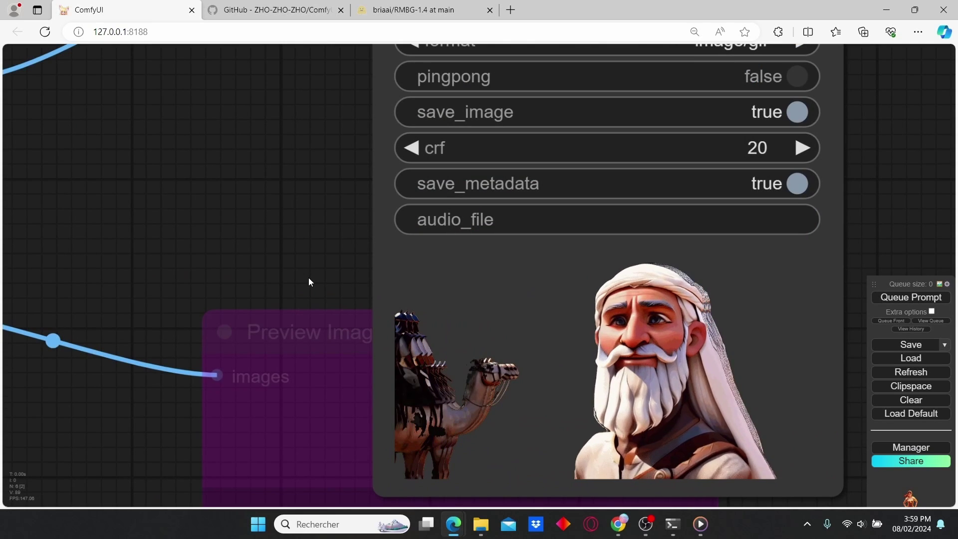
# Re-enable the bypassed Image Remove Background (rembg) node and its Preview Image, and queue the workflow
pyautogui.scroll(-3, 308, 277)
pyautogui.scroll(-5, 672, 358)
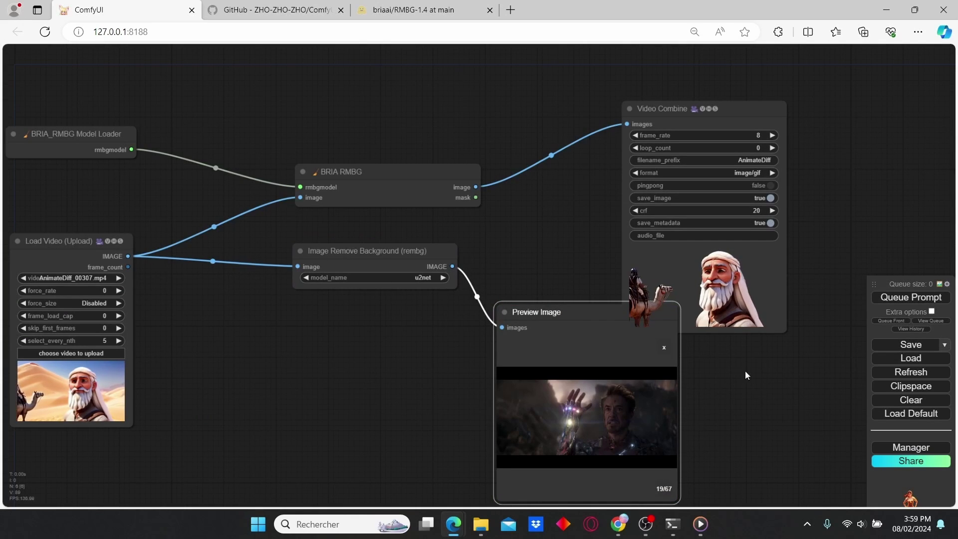
pyautogui.click(905, 299)
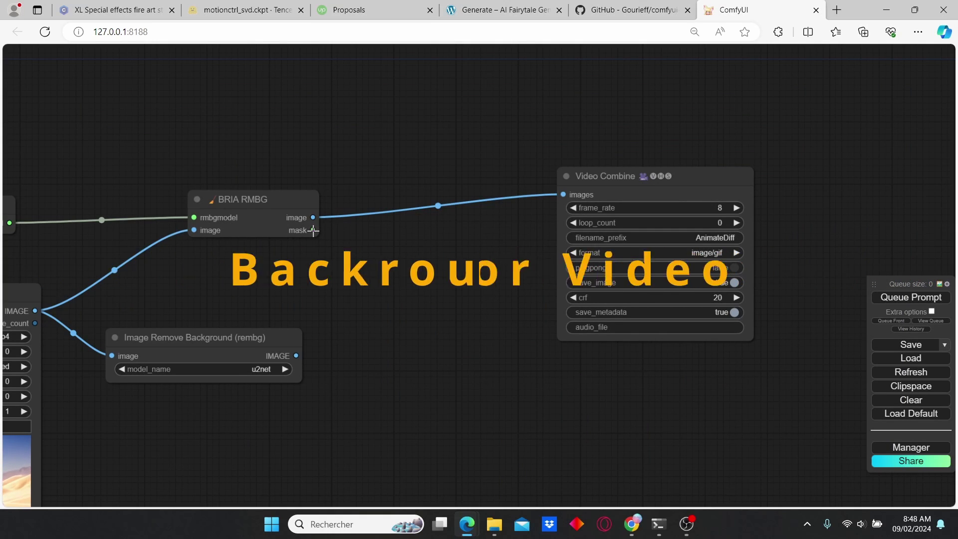
# Add a Set Latent Noise Mask node fed by the BRIA RMBG mask output, and add a VAE Encode node
pyautogui.moveTo(313, 229); pyautogui.dragTo(398, 285)
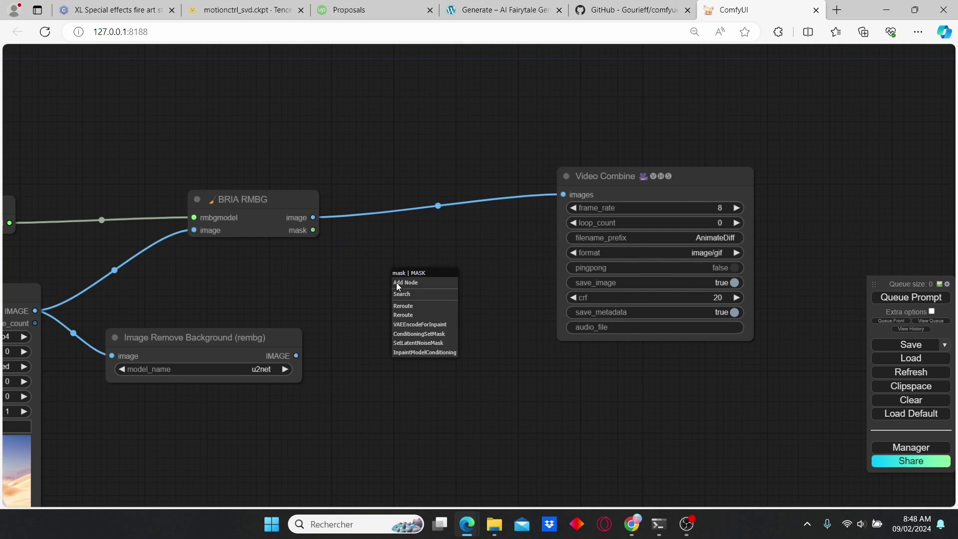
pyautogui.click(432, 347)
pyautogui.doubleClick(377, 170)
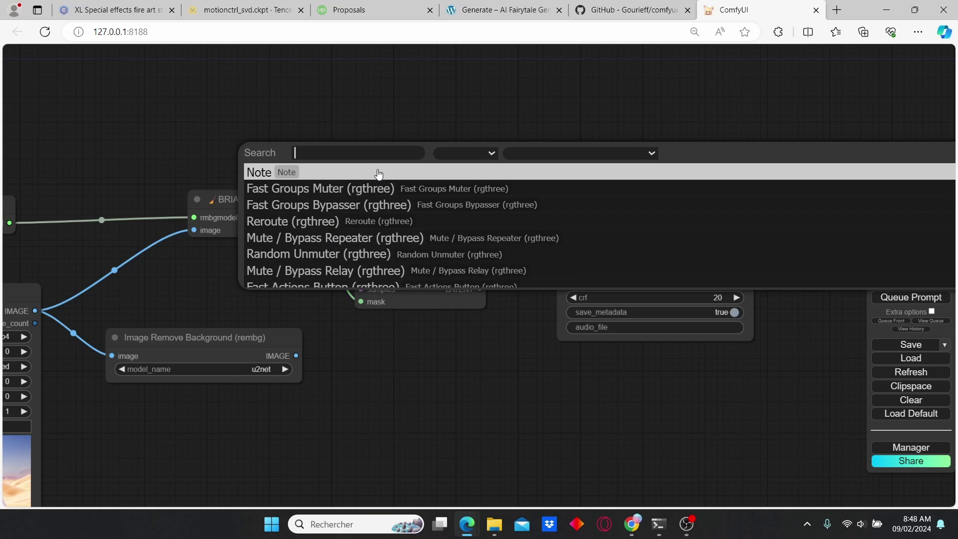
pyautogui.write('ve')
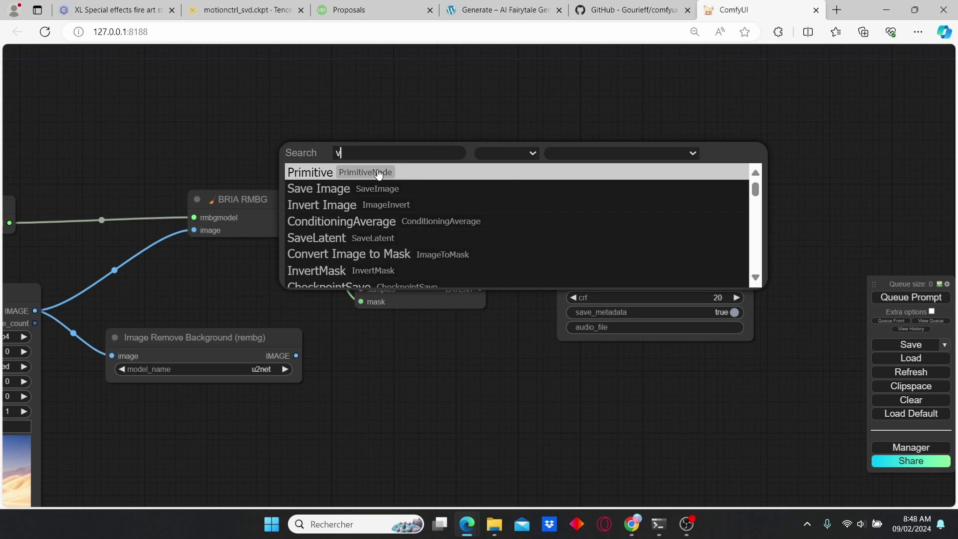
pyautogui.press('BackSpace')
pyautogui.click(346, 204)
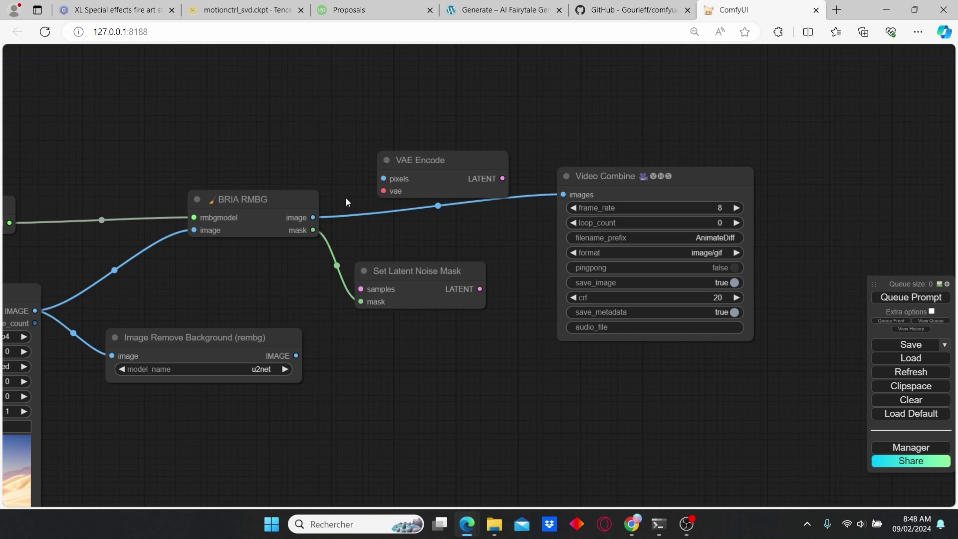
# Add a VAE Decode node before Video Combine and space the nodes out, with VAE Encode above BRIA RMBG
pyautogui.doubleClick(424, 123)
pyautogui.write('v')
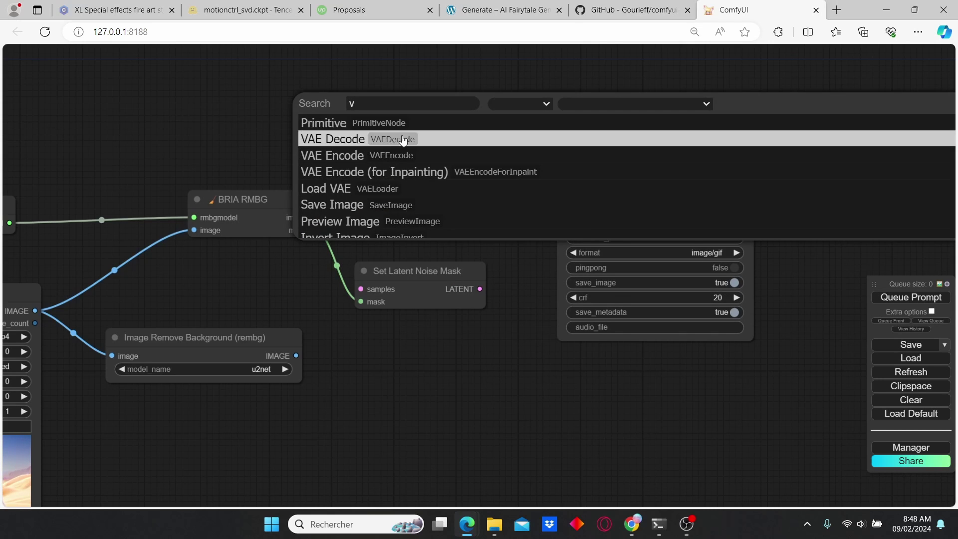
pyautogui.click(457, 139)
pyautogui.moveTo(610, 184); pyautogui.dragTo(720, 187)
pyautogui.moveTo(424, 160); pyautogui.dragTo(339, 67)
pyautogui.moveTo(484, 126); pyautogui.dragTo(566, 160)
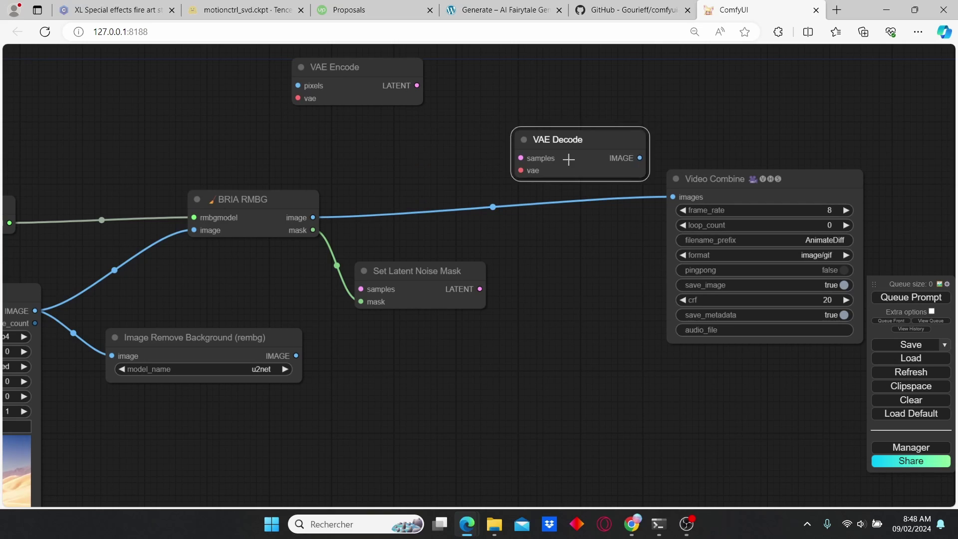
# Connect Set Latent Noise Mask's LATENT output to VAE Decode's samples, and VAE Decode's IMAGE output to Video Combine's images
pyautogui.moveTo(479, 288); pyautogui.dragTo(520, 166)
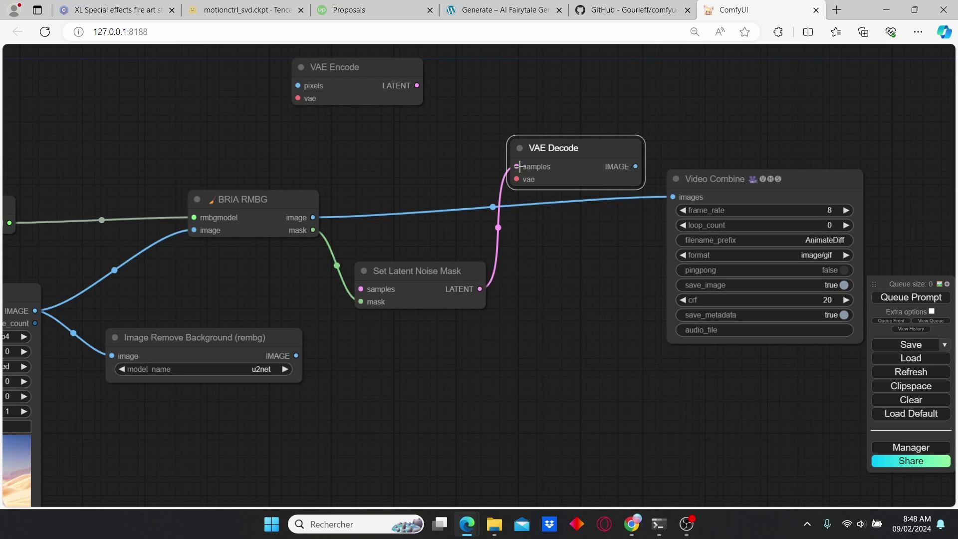
pyautogui.moveTo(636, 167); pyautogui.dragTo(675, 197)
pyautogui.moveTo(570, 173); pyautogui.dragTo(579, 204)
# Wire the BRIA RMBG image output through VAE Encode's pixels input into the samples input of Set Latent Noise Mask
pyautogui.moveTo(372, 216); pyautogui.dragTo(446, 229)
pyautogui.moveTo(430, 101); pyautogui.dragTo(464, 160)
pyautogui.moveTo(370, 216); pyautogui.dragTo(303, 213)
pyautogui.moveTo(474, 287); pyautogui.dragTo(531, 286)
pyautogui.click(459, 155)
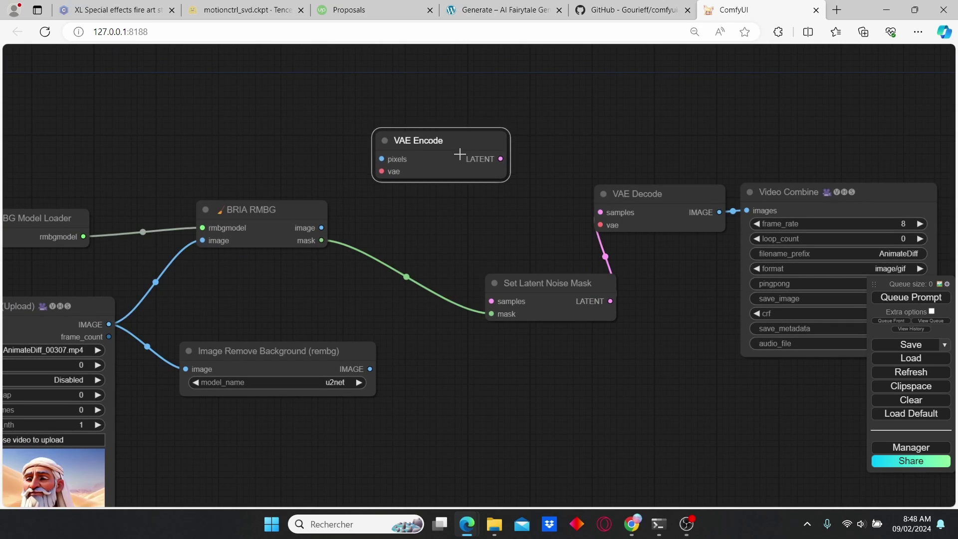
pyautogui.moveTo(459, 155); pyautogui.dragTo(492, 300)
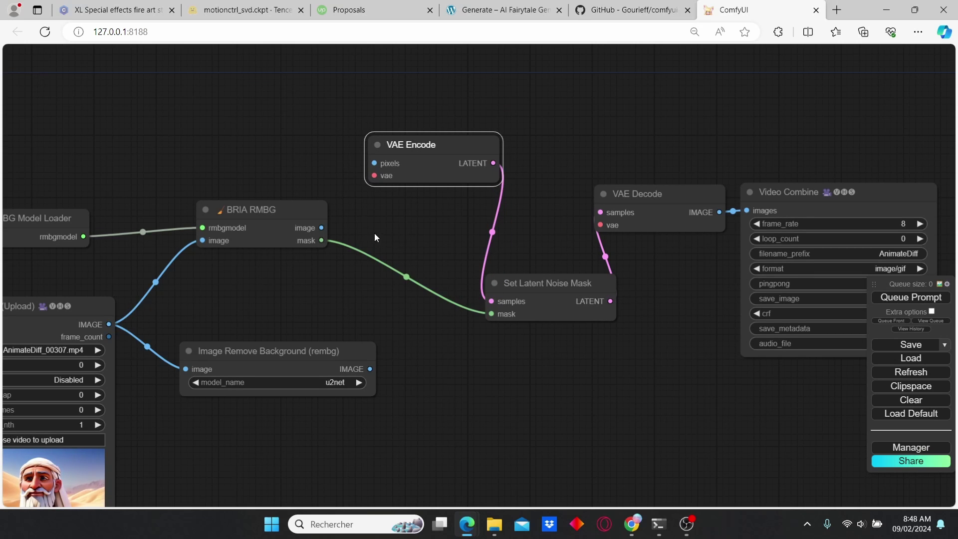
pyautogui.moveTo(397, 219)
pyautogui.mouseDown()
pyautogui.moveTo(469, 225)
pyautogui.moveTo(400, 219)
pyautogui.mouseUp()
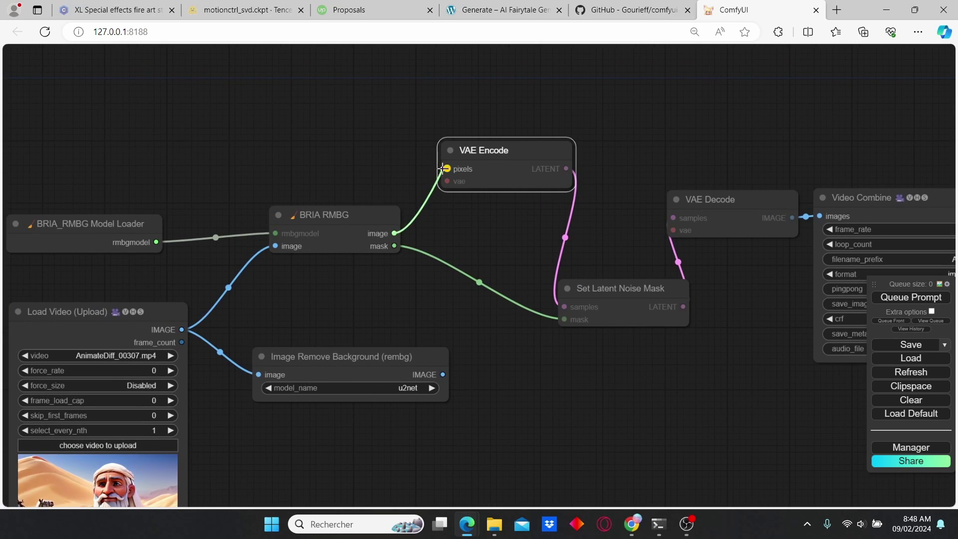
pyautogui.moveTo(442, 168); pyautogui.dragTo(475, 217)
# Add a Load VAE node using vaeFtMse840000Ema_v100.pt and connect it to VAE Encode's vae input
pyautogui.doubleClick(405, 195)
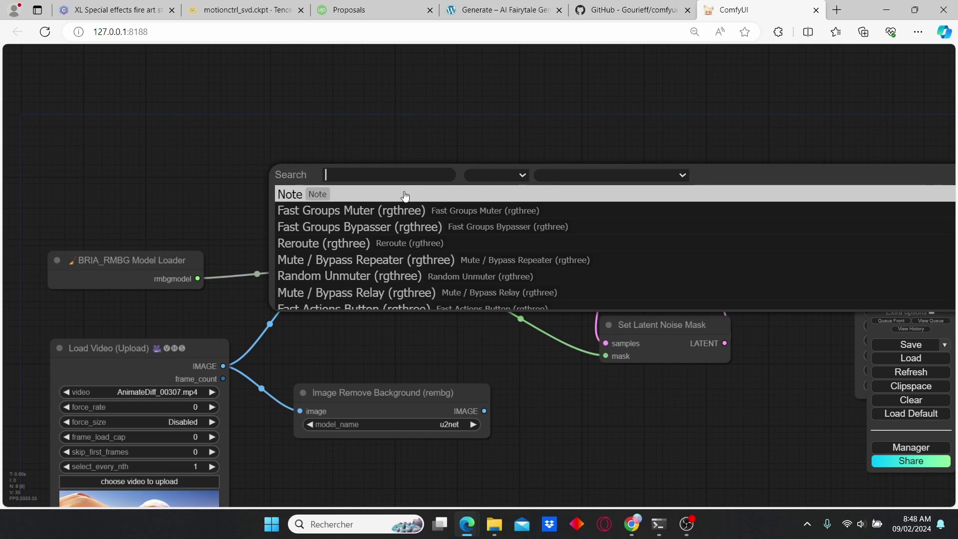
pyautogui.write('va')
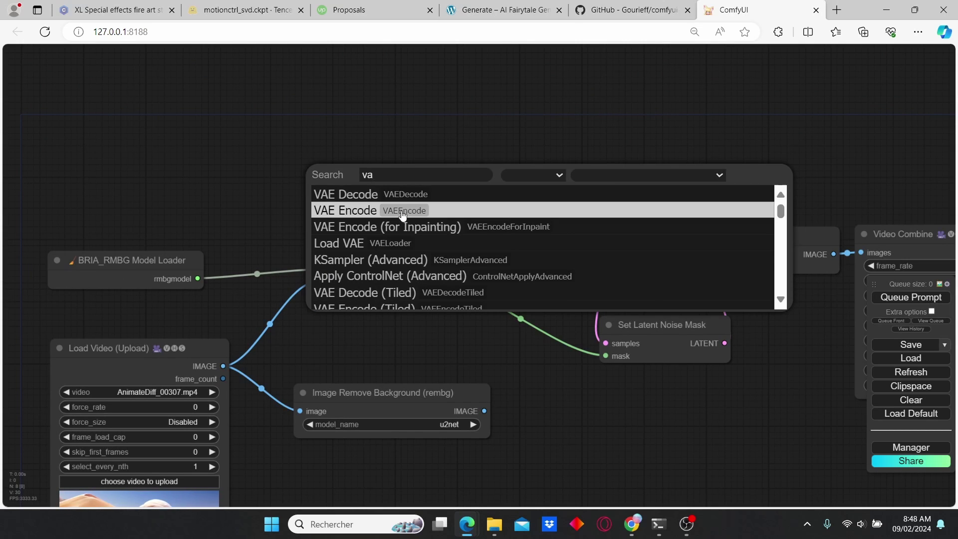
pyautogui.click(399, 243)
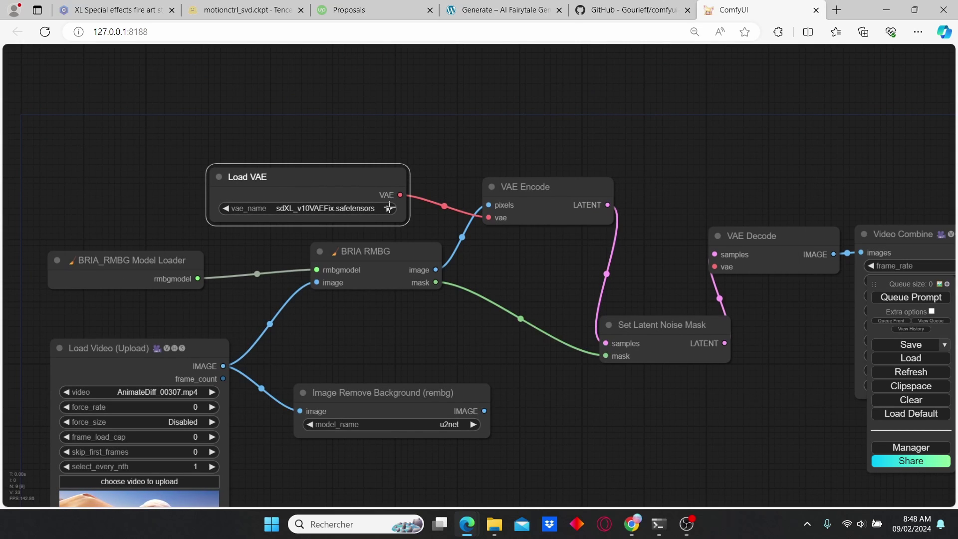
pyautogui.moveTo(397, 211); pyautogui.dragTo(338, 189)
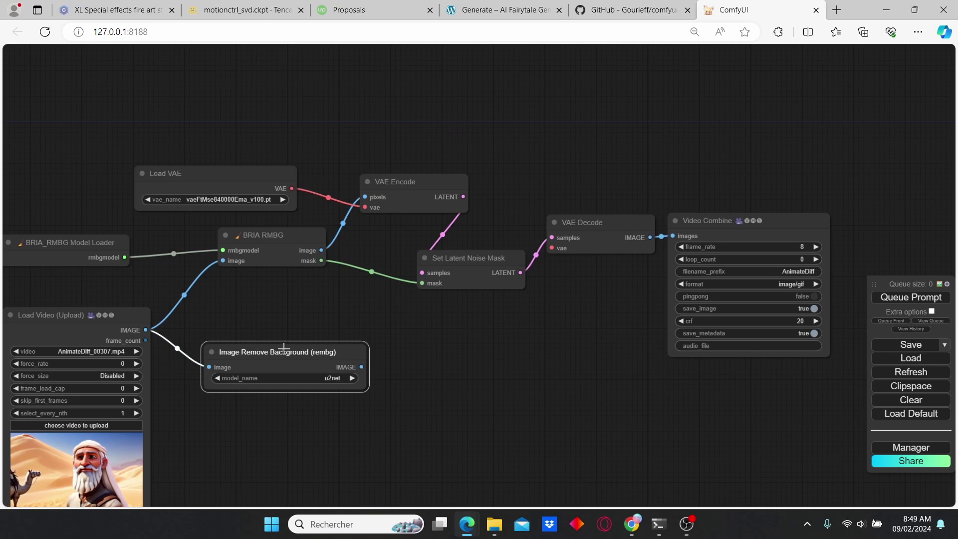
# Delete the Image Remove Background (rembg) node and try to queue the workflow
pyautogui.press('Delete')
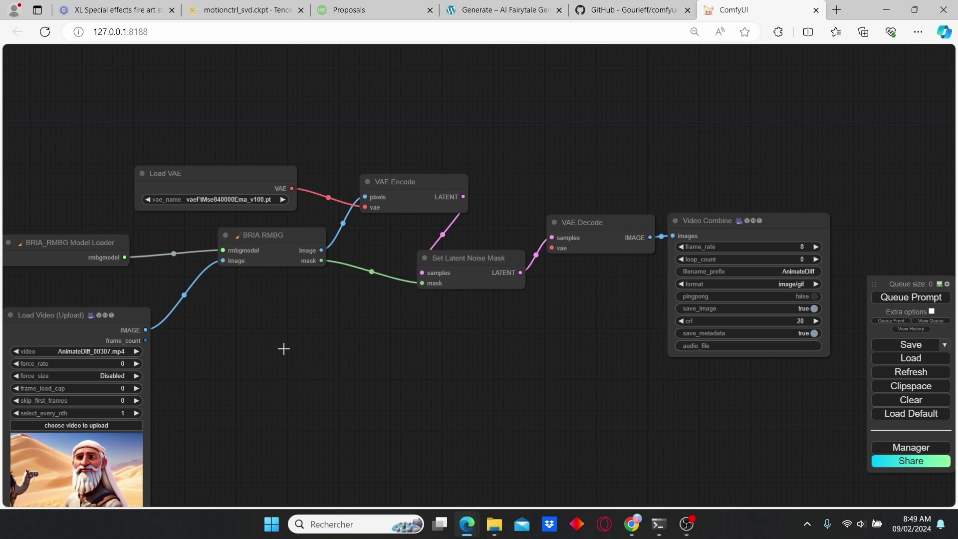
pyautogui.moveTo(412, 395); pyautogui.dragTo(425, 274)
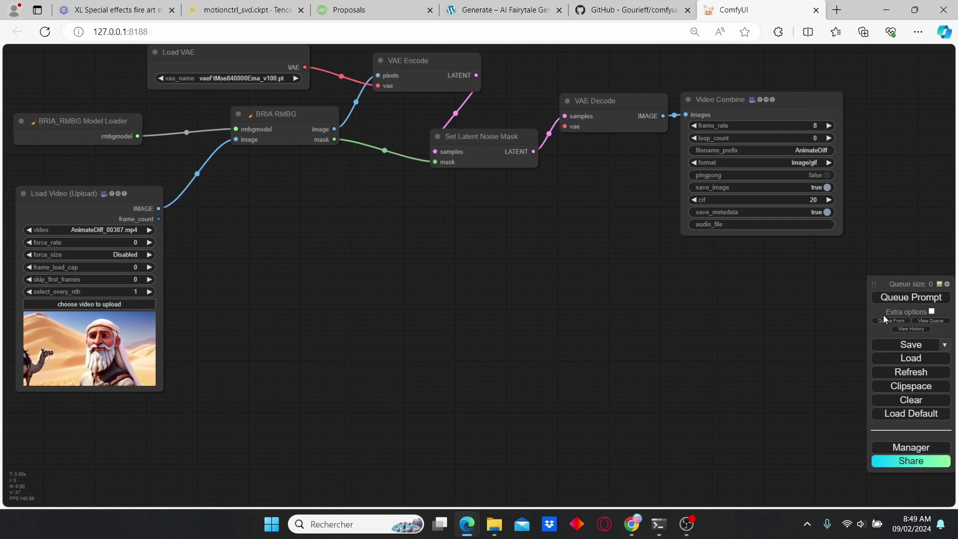
pyautogui.click(898, 297)
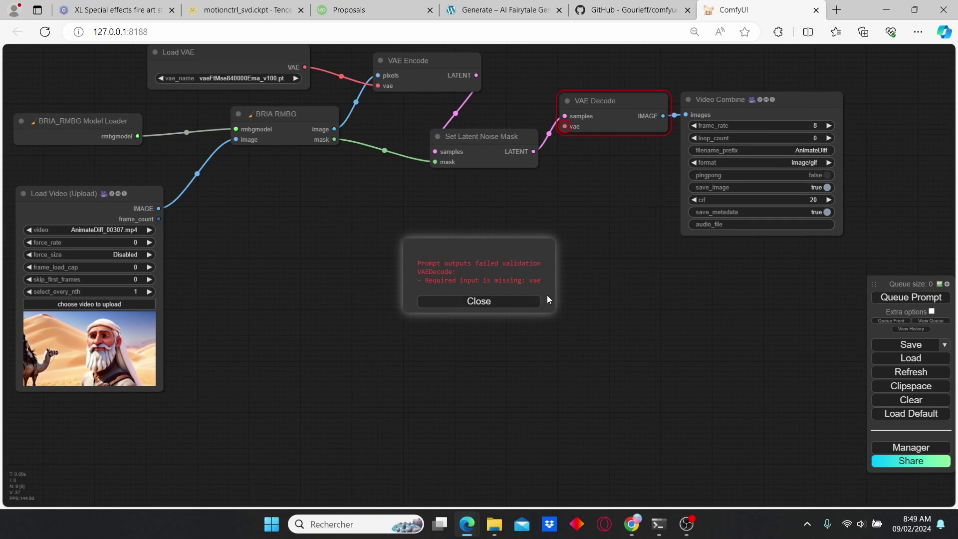
pyautogui.click(518, 301)
# Connect the Load VAE output to VAE Decode's vae input and queue the workflow
pyautogui.moveTo(482, 179); pyautogui.dragTo(490, 274)
pyautogui.moveTo(313, 162); pyautogui.dragTo(572, 221)
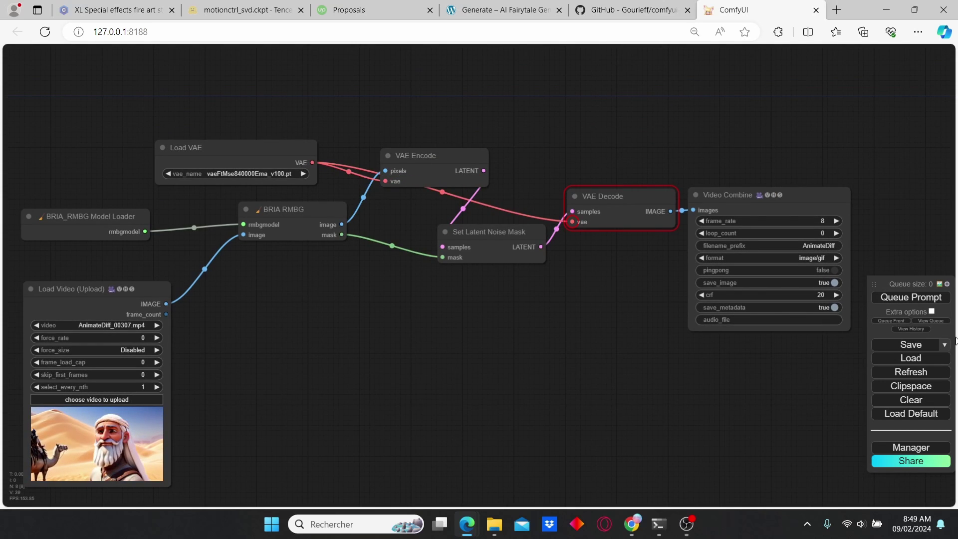
pyautogui.click(910, 303)
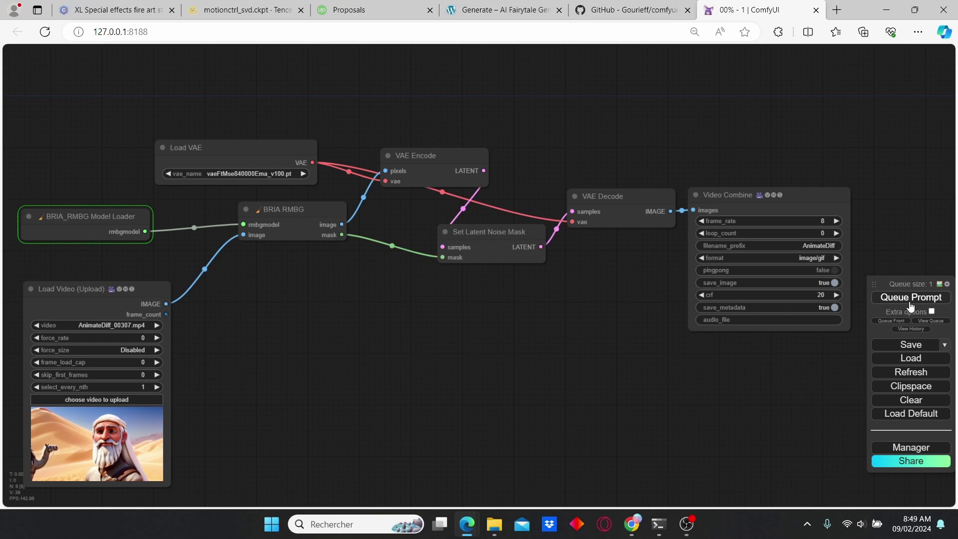
# Examine the masked animation of the bearded man in the Video Combine node
pyautogui.moveTo(579, 372); pyautogui.dragTo(561, 322)
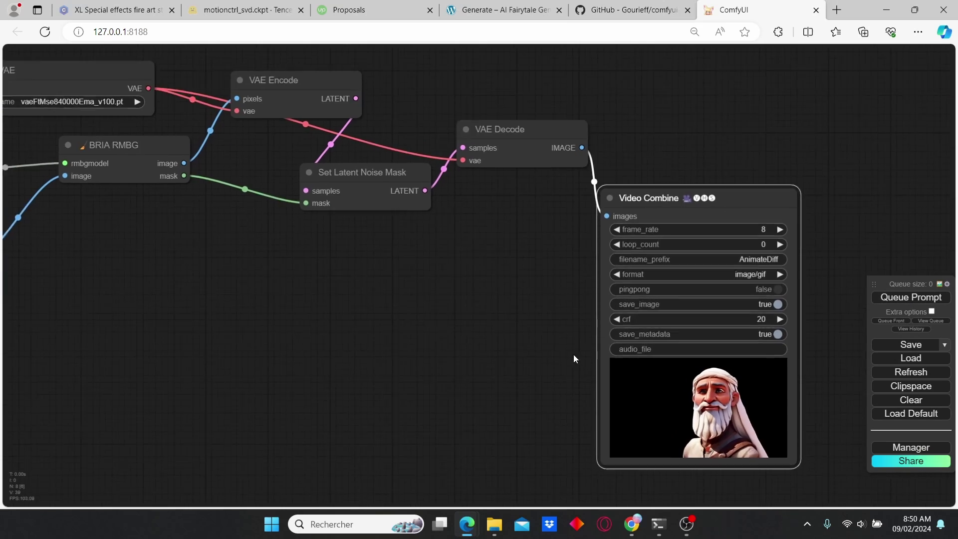
pyautogui.scroll(2, 562, 322)
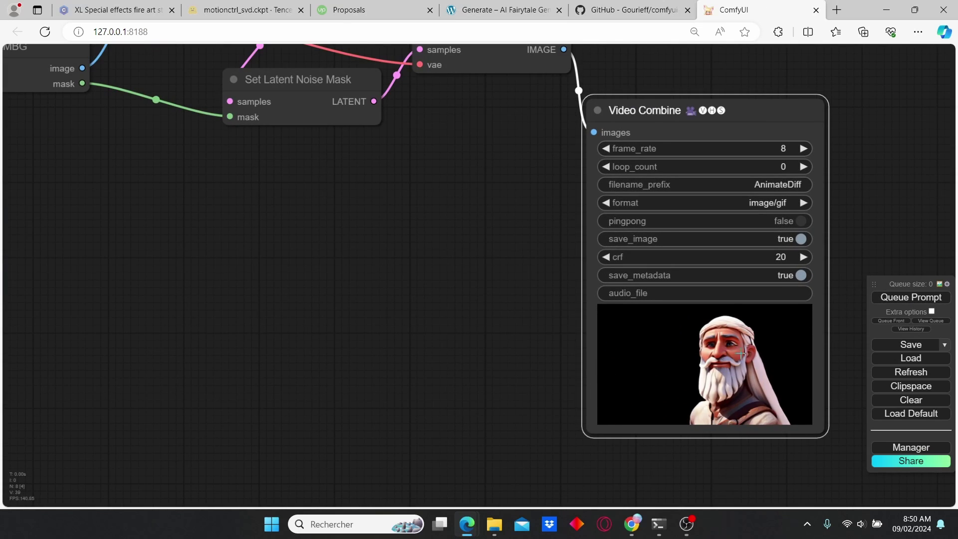
pyautogui.scroll(-5, 717, 394)
# Run the workflow on the dancers' video kratos V3 2crtl_00050.mp4 and check its masked animation in Video Combine
pyautogui.moveTo(351, 303); pyautogui.dragTo(395, 313)
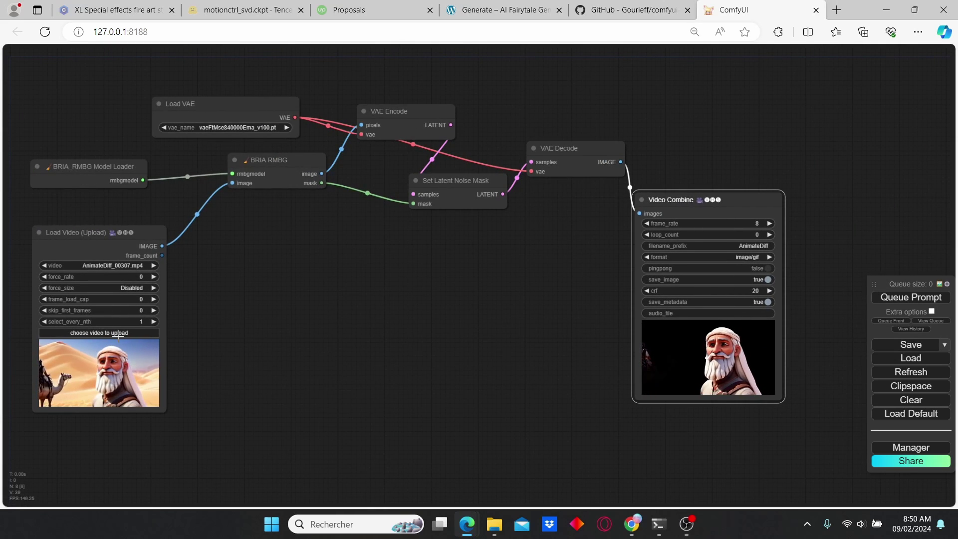
pyautogui.click(153, 264)
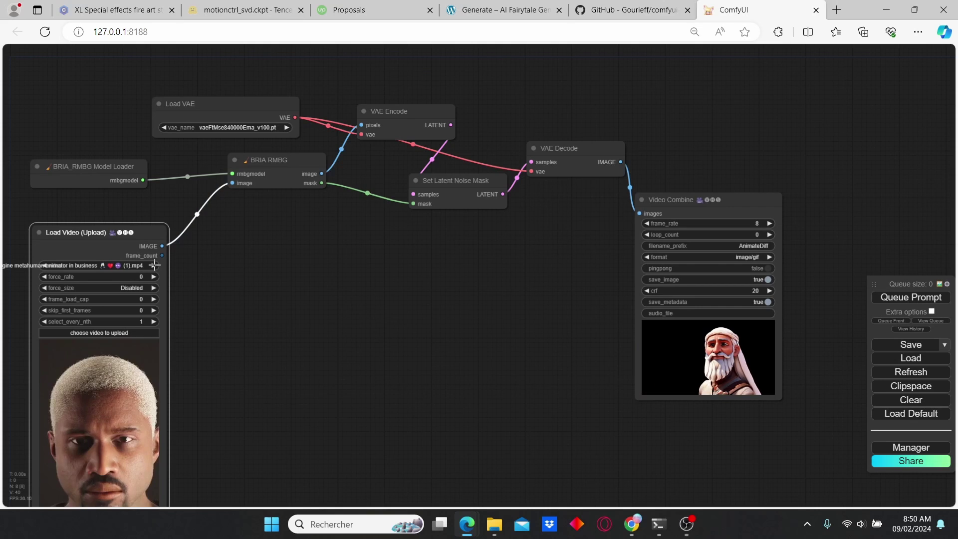
pyautogui.scroll(-2, 487, 308)
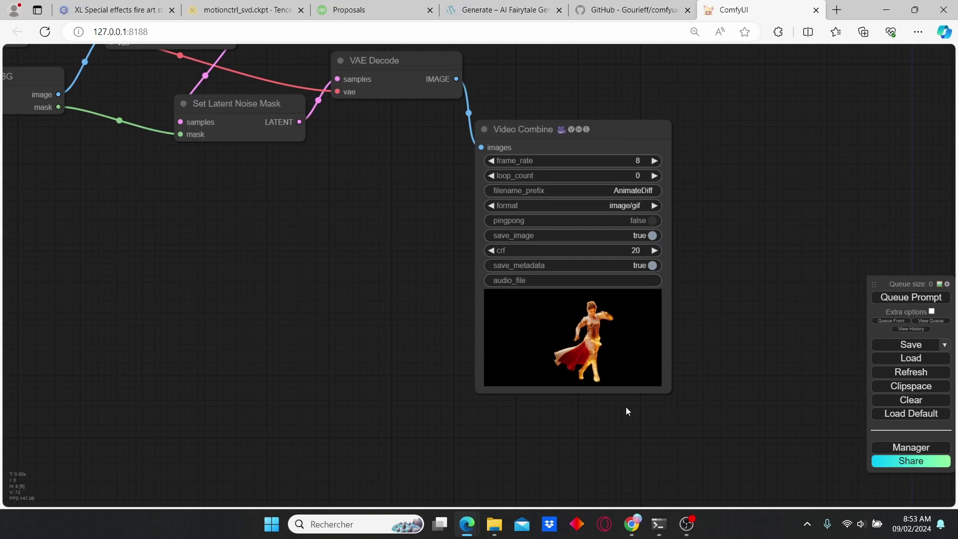
pyautogui.scroll(-2, 531, 336)
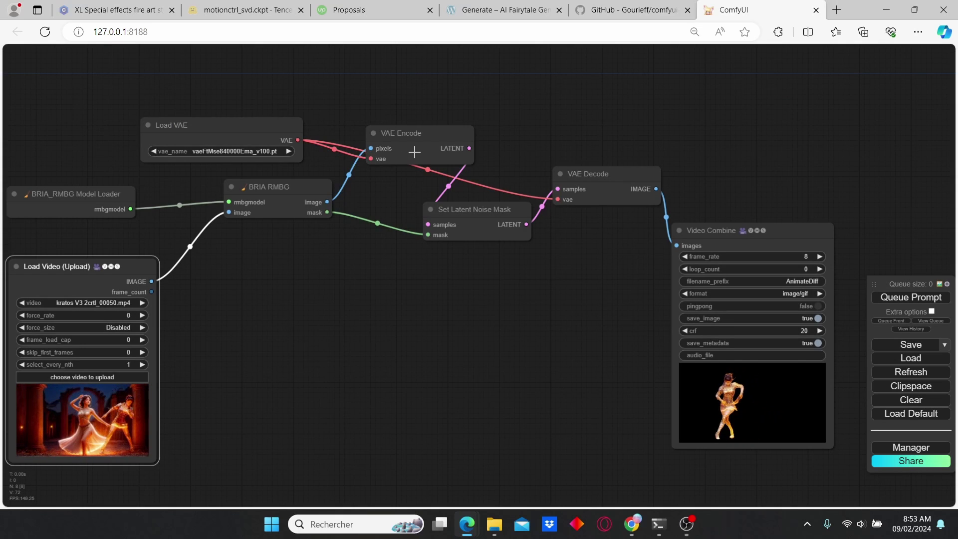
# Move the VAE Encode node slightly lower and the VAE Decode node slightly higher in the graph
pyautogui.moveTo(415, 152); pyautogui.dragTo(415, 173)
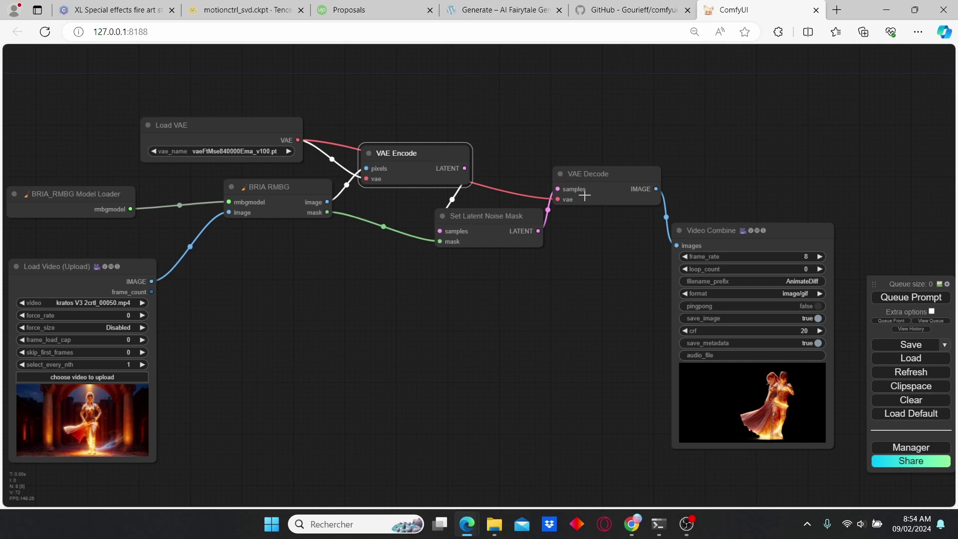
pyautogui.moveTo(585, 195); pyautogui.dragTo(585, 180)
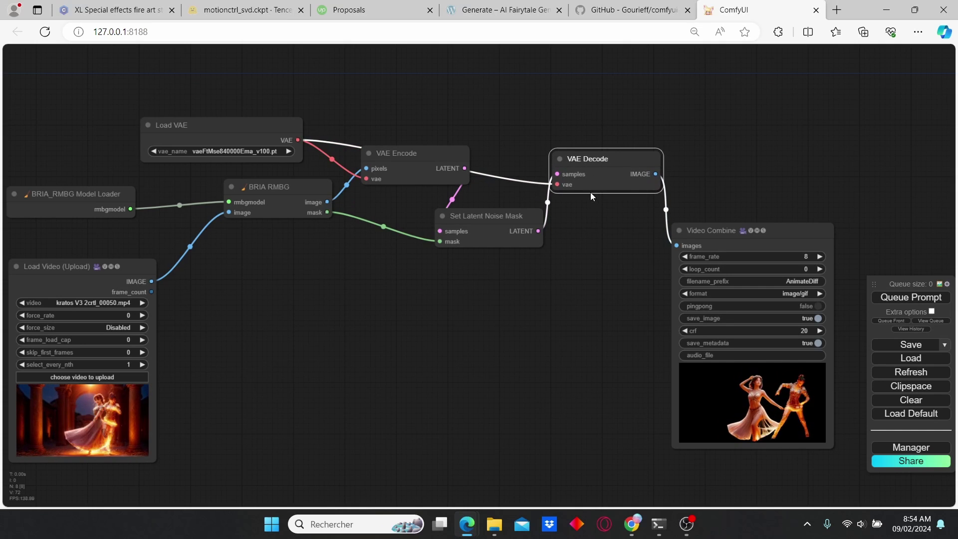
pyautogui.moveTo(423, 156); pyautogui.dragTo(426, 173)
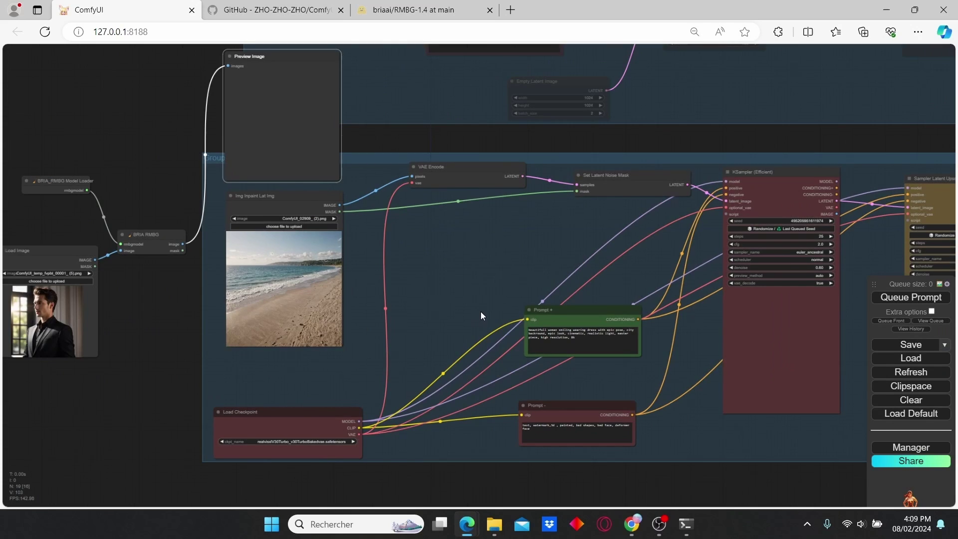
# Examine the inpainting workflow, from the beach image and KSampler group to the BRIA RMBG branch with the suited man
pyautogui.moveTo(481, 311); pyautogui.dragTo(340, 287)
pyautogui.moveTo(236, 313); pyautogui.dragTo(404, 335)
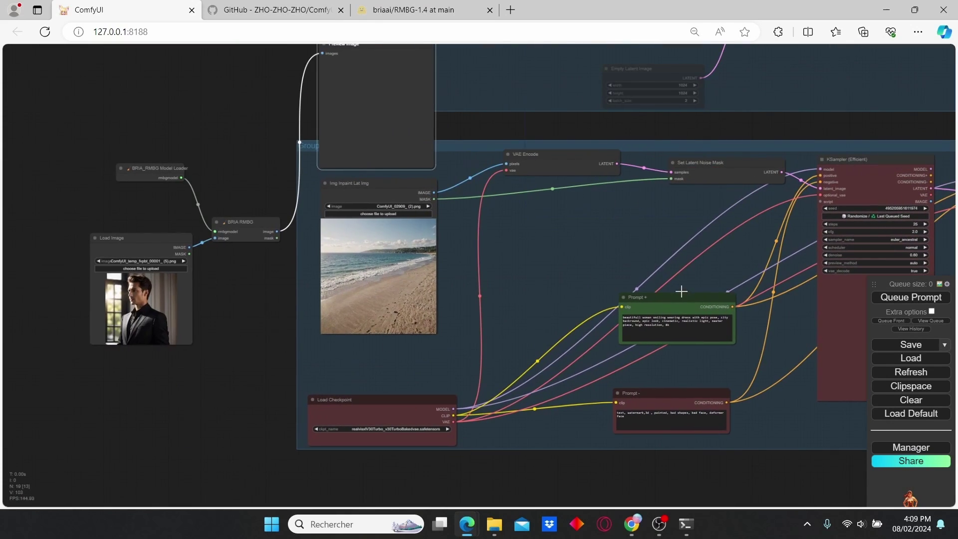
pyautogui.moveTo(607, 260); pyautogui.dragTo(464, 261)
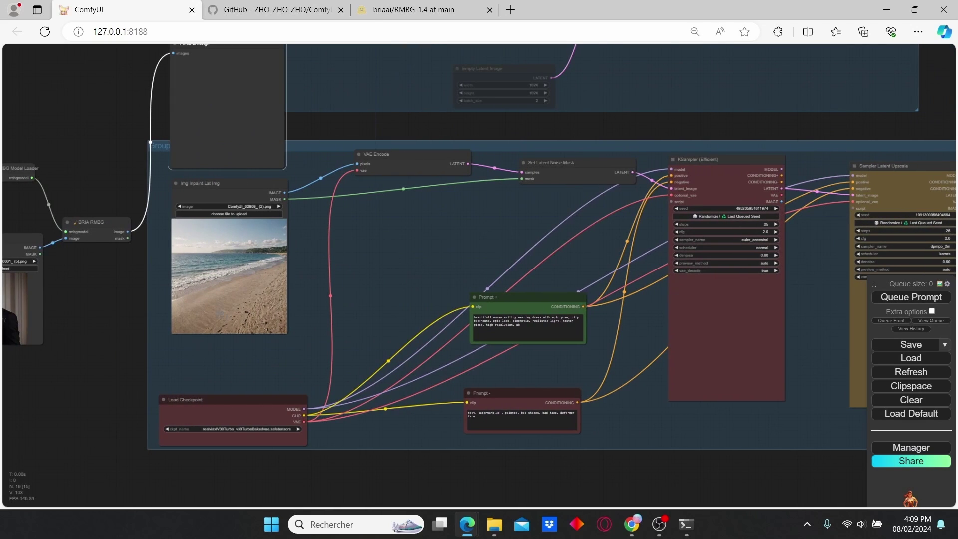
pyautogui.moveTo(285, 347); pyautogui.dragTo(369, 373)
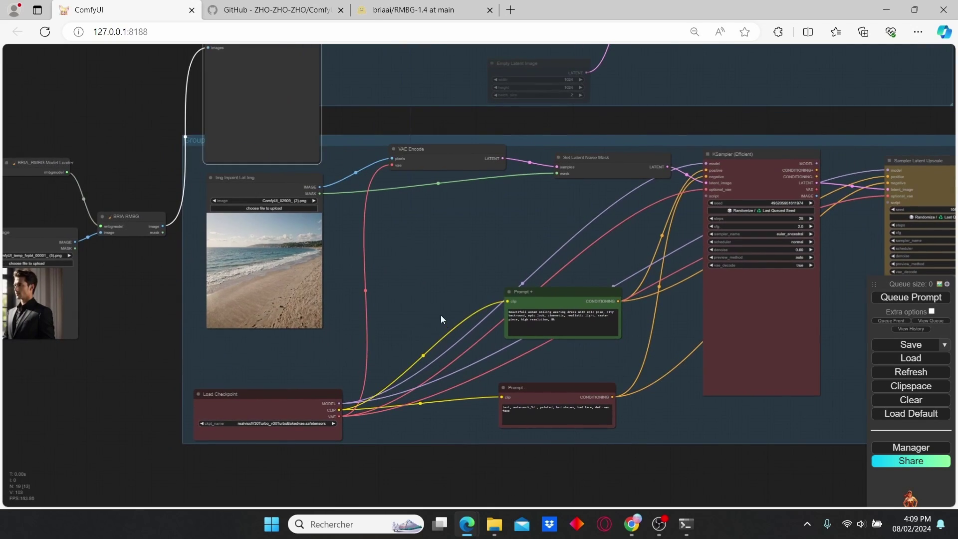
pyautogui.moveTo(230, 357); pyautogui.dragTo(447, 379)
pyautogui.scroll(3, 373, 270)
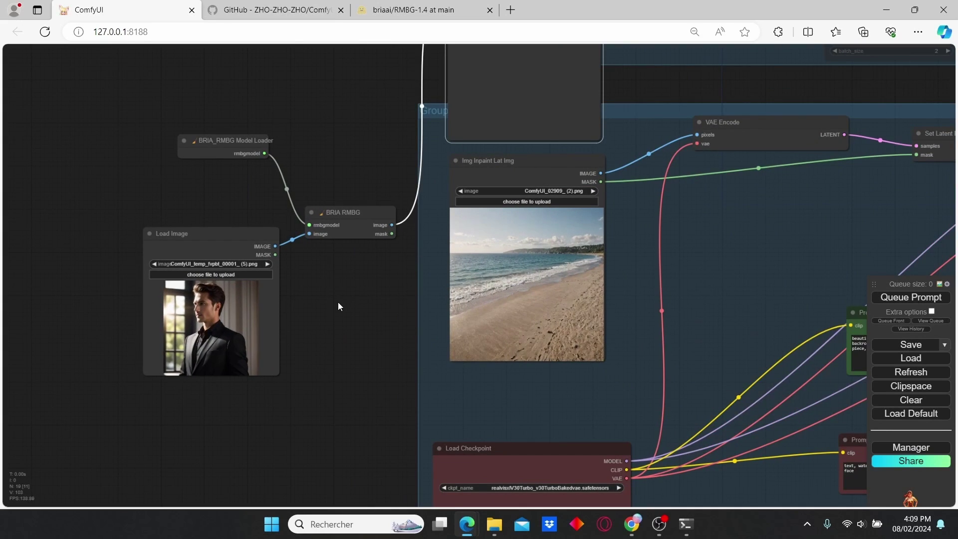
# Delete the Img Inpaint Lat Img node that holds the beach image
pyautogui.scroll(3, 262, 349)
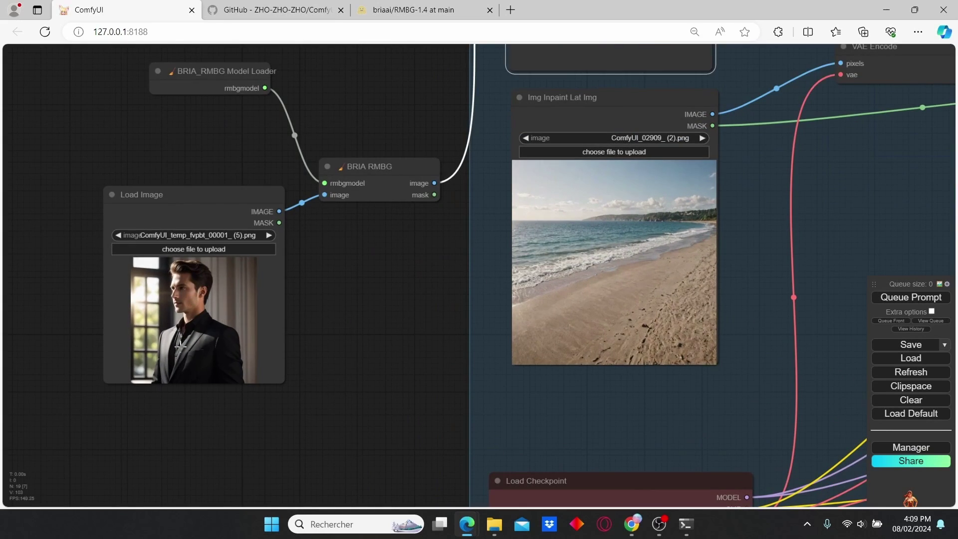
pyautogui.moveTo(411, 270); pyautogui.dragTo(308, 323)
pyautogui.scroll(-3, 318, 316)
pyautogui.moveTo(683, 329); pyautogui.dragTo(557, 289)
pyautogui.moveTo(122, 318); pyautogui.dragTo(235, 330)
pyautogui.scroll(3, 235, 329)
pyautogui.moveTo(303, 274); pyautogui.dragTo(269, 312)
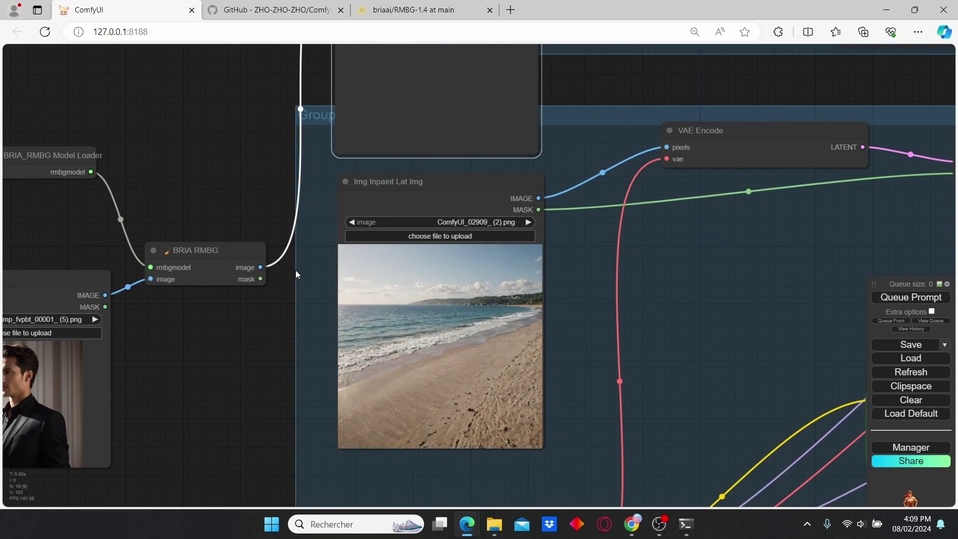
pyautogui.click(408, 200)
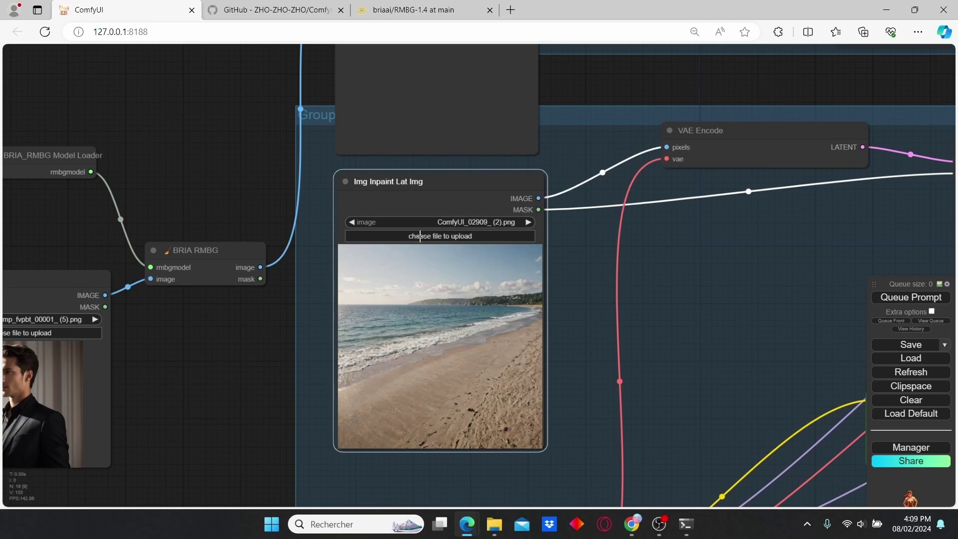
pyautogui.press('Delete')
# Connect the BRIA RMBG image output to VAE Encode's pixels and its mask output to Set Latent Noise Mask
pyautogui.moveTo(261, 268); pyautogui.dragTo(667, 147)
pyautogui.scroll(-3, 481, 335)
pyautogui.moveTo(363, 315); pyautogui.dragTo(113, 270)
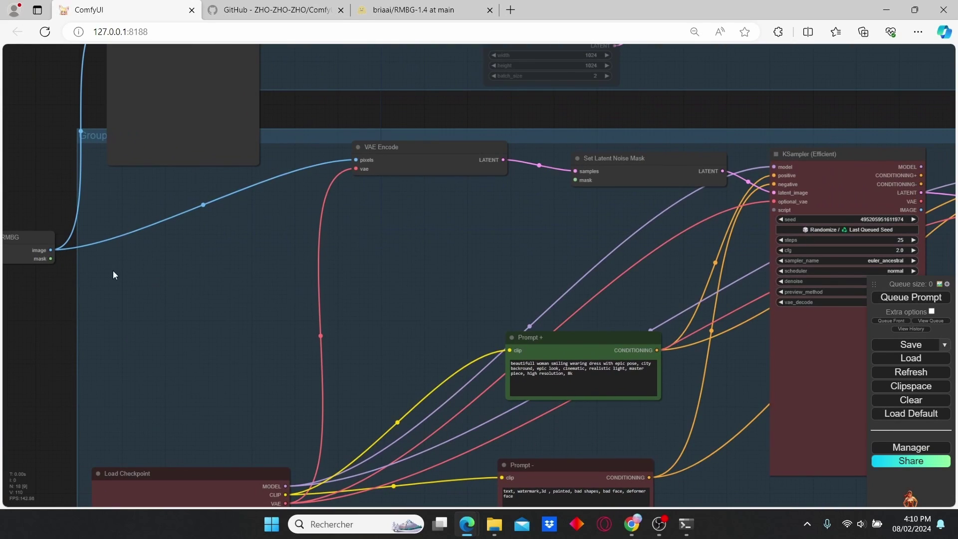
pyautogui.moveTo(52, 258); pyautogui.dragTo(576, 180)
pyautogui.scroll(-2, 493, 289)
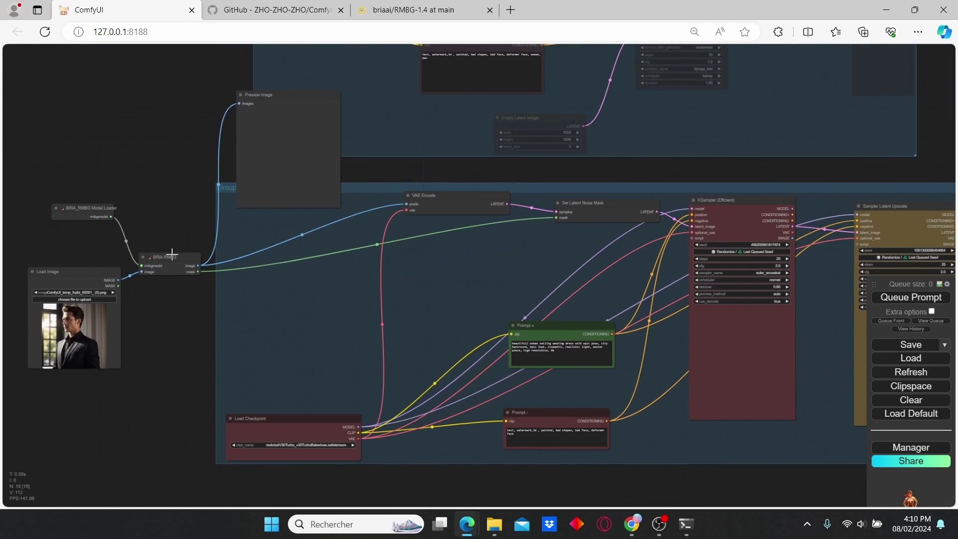
# Move BRIA RMBG closer to the model loader, place Preview Image inside the group below VAE Encode's link, and make the preview taller
pyautogui.moveTo(173, 255); pyautogui.dragTo(146, 248)
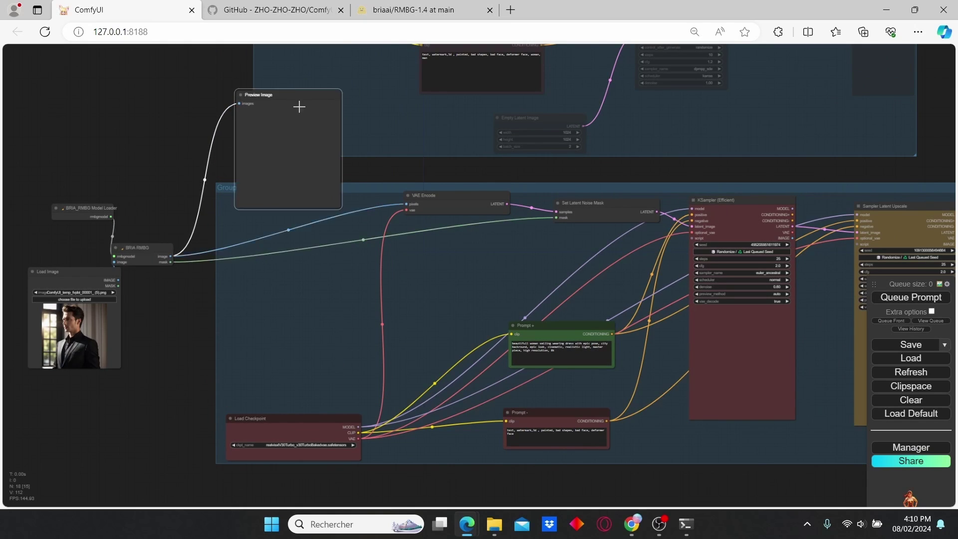
pyautogui.moveTo(301, 103); pyautogui.dragTo(321, 250)
pyautogui.scroll(5, 325, 284)
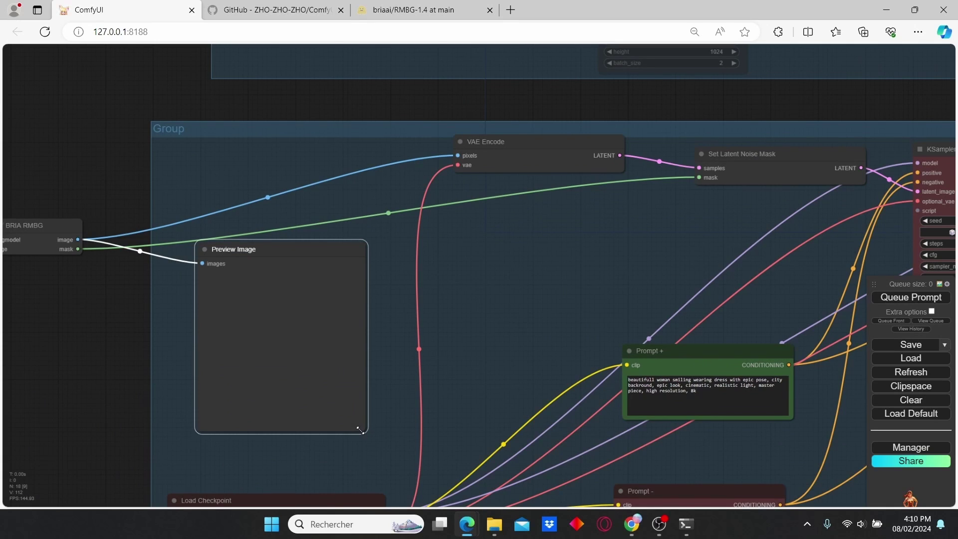
pyautogui.moveTo(360, 430); pyautogui.dragTo(364, 490)
# Move the Prompt + node up and away from Prompt -, into the open space below VAE Encode
pyautogui.scroll(3, 536, 361)
pyautogui.moveTo(574, 343); pyautogui.dragTo(442, 310)
pyautogui.scroll(-2, 443, 310)
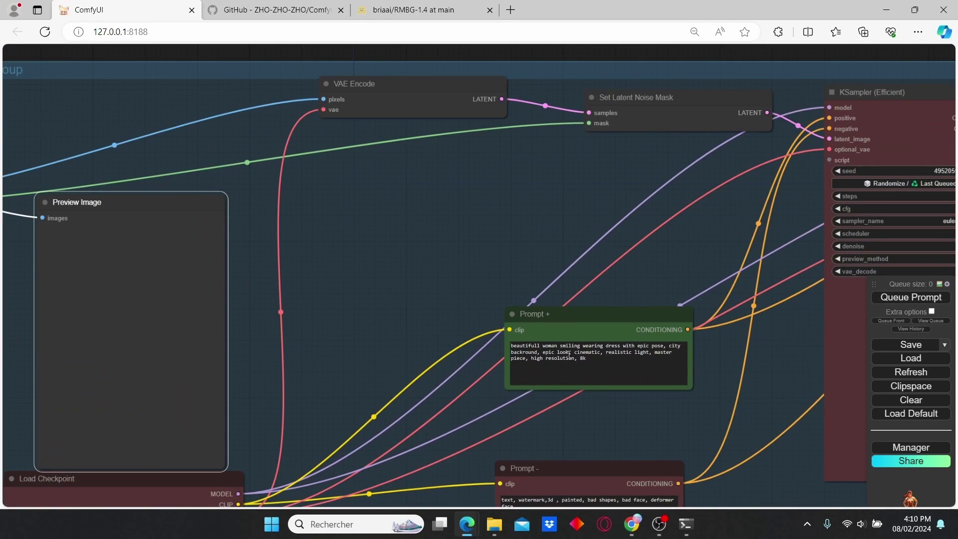
pyautogui.moveTo(620, 324); pyautogui.dragTo(495, 230)
pyautogui.scroll(3, 469, 314)
pyautogui.moveTo(416, 325); pyautogui.dragTo(418, 412)
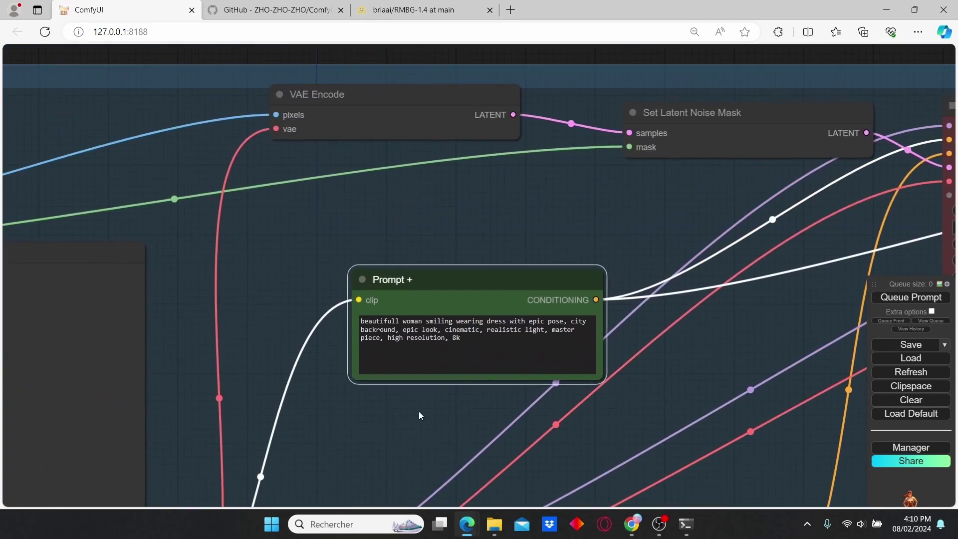
pyautogui.scroll(3, 418, 411)
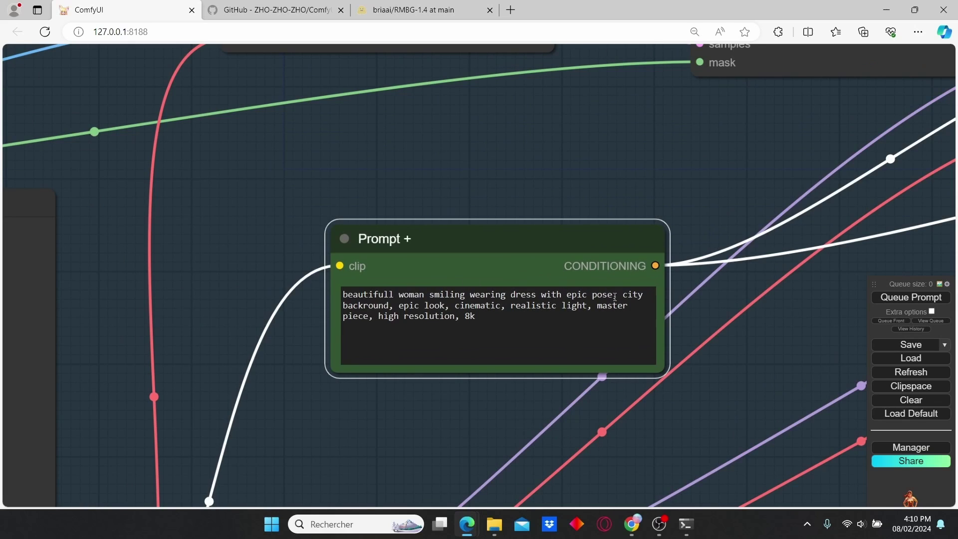
# Change the start of the positive prompt to "a handsome man with epic look, space backround", keeping the remaining style terms
pyautogui.moveTo(614, 297); pyautogui.dragTo(342, 295)
pyautogui.write('a handsome')
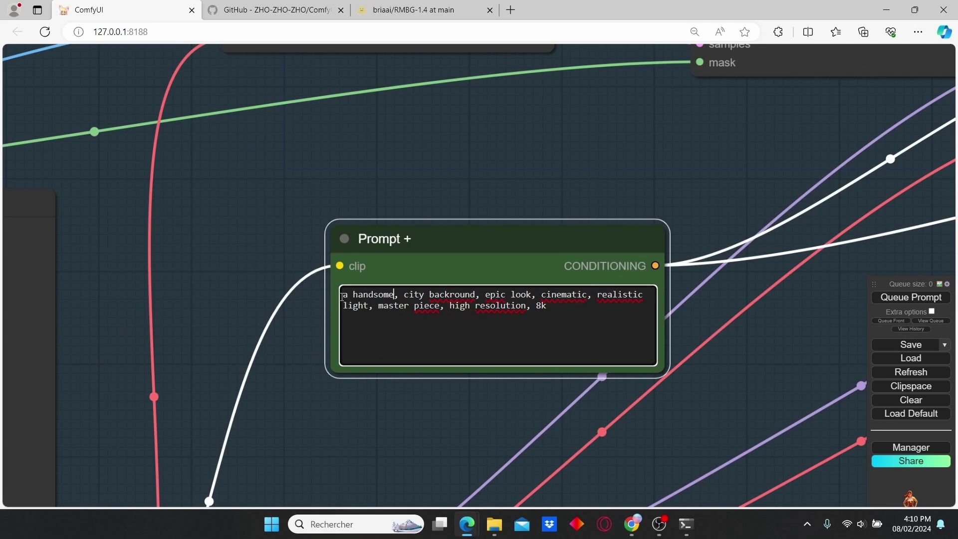
pyautogui.write(' man with')
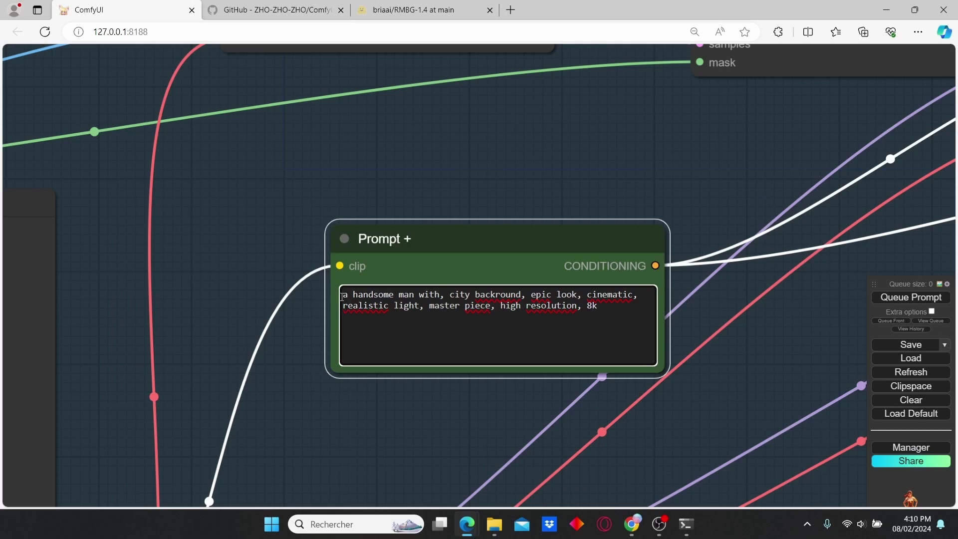
pyautogui.press('BackSpace')
pyautogui.press('BackSpace')
pyautogui.press('BackSpace')
pyautogui.press('BackSpace')
pyautogui.press('BackSpace')
pyautogui.write('with epic look')
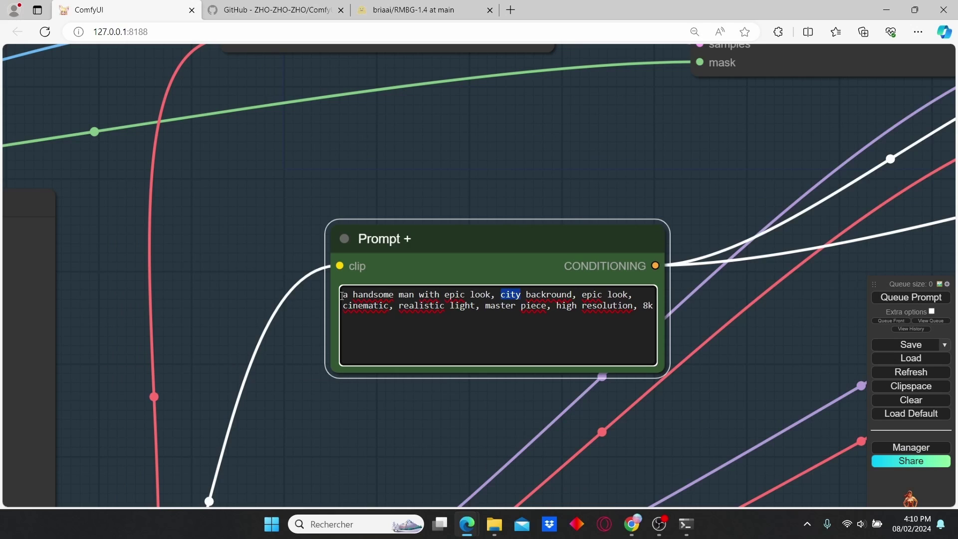
# Rearrange the BRIA RMBG, Preview Image and suited man's Load Image nodes so they no longer overlap, and queue the workflow
pyautogui.scroll(-13, 685, 169)
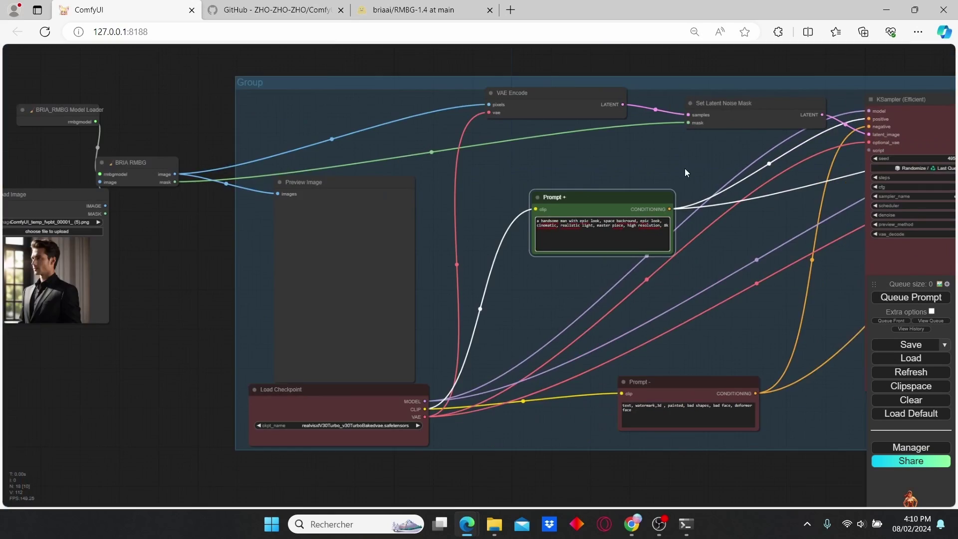
pyautogui.moveTo(203, 192); pyautogui.dragTo(337, 150)
pyautogui.moveTo(328, 217); pyautogui.dragTo(359, 199)
pyautogui.moveTo(139, 214); pyautogui.dragTo(241, 219)
pyautogui.scroll(2, 625, 273)
pyautogui.scroll(1, 648, 292)
pyautogui.moveTo(649, 292); pyautogui.dragTo(530, 303)
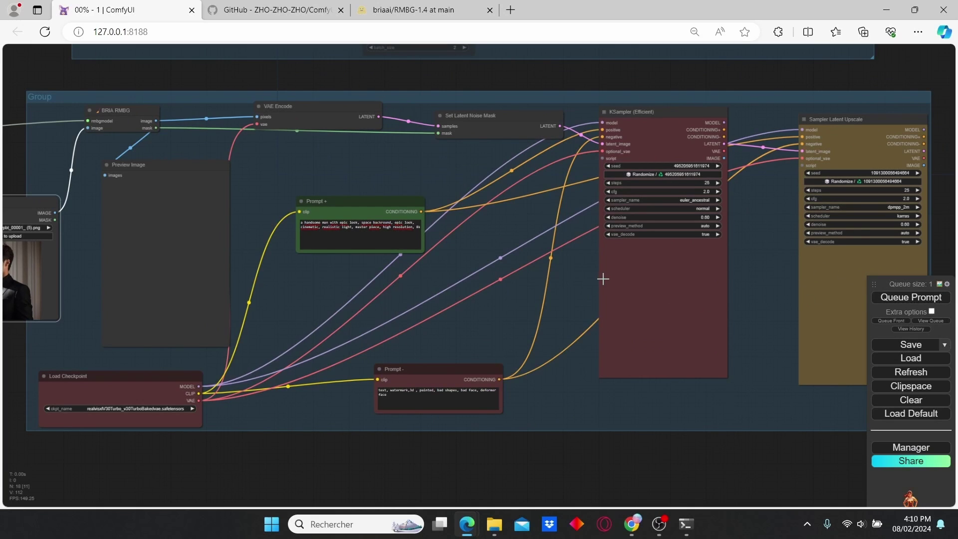
# Examine the cut-out man in Preview Image and the images generated by KSampler and Sampler Latent Upscale
pyautogui.scroll(2, 603, 279)
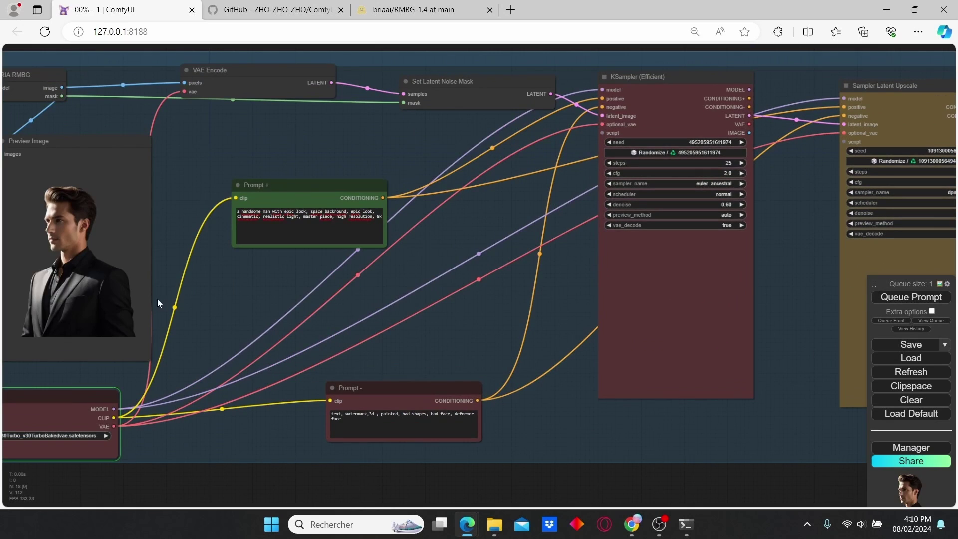
pyautogui.moveTo(157, 299); pyautogui.dragTo(274, 307)
pyautogui.scroll(2, 186, 280)
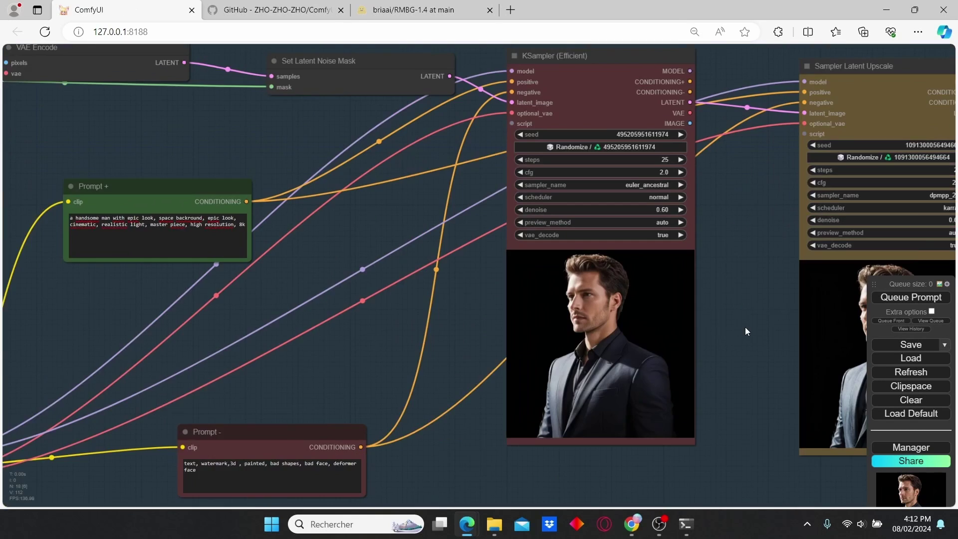
pyautogui.moveTo(747, 331); pyautogui.dragTo(517, 332)
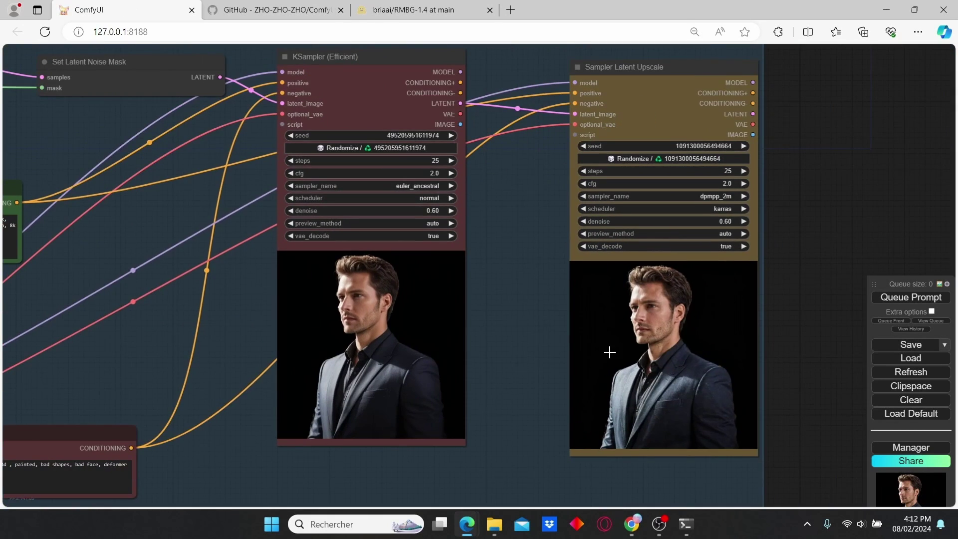
pyautogui.scroll(6, 569, 355)
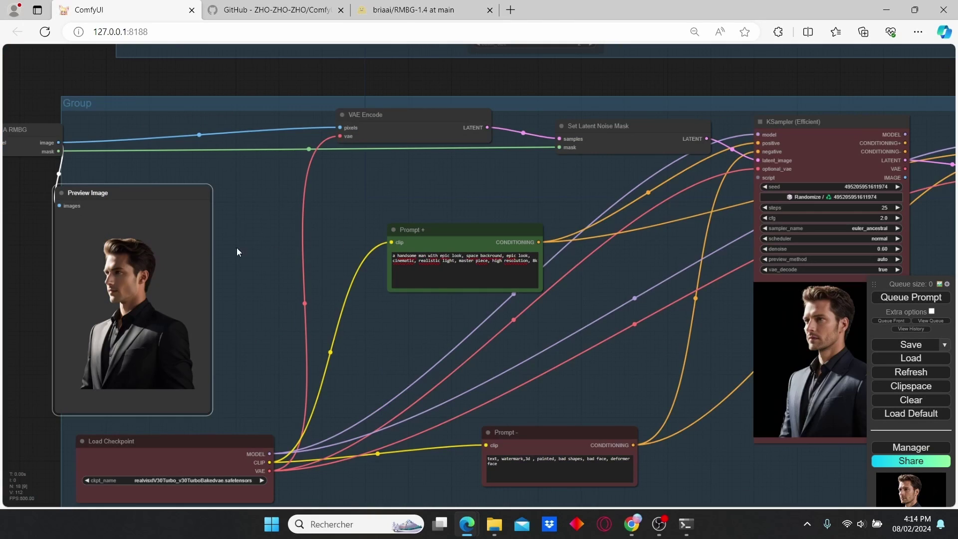
# Add a second Load Image node inside the group, beside the Preview Image node
pyautogui.moveTo(223, 250); pyautogui.dragTo(304, 251)
pyautogui.moveTo(279, 198); pyautogui.dragTo(327, 215)
pyautogui.doubleClick(330, 216)
pyautogui.write('load')
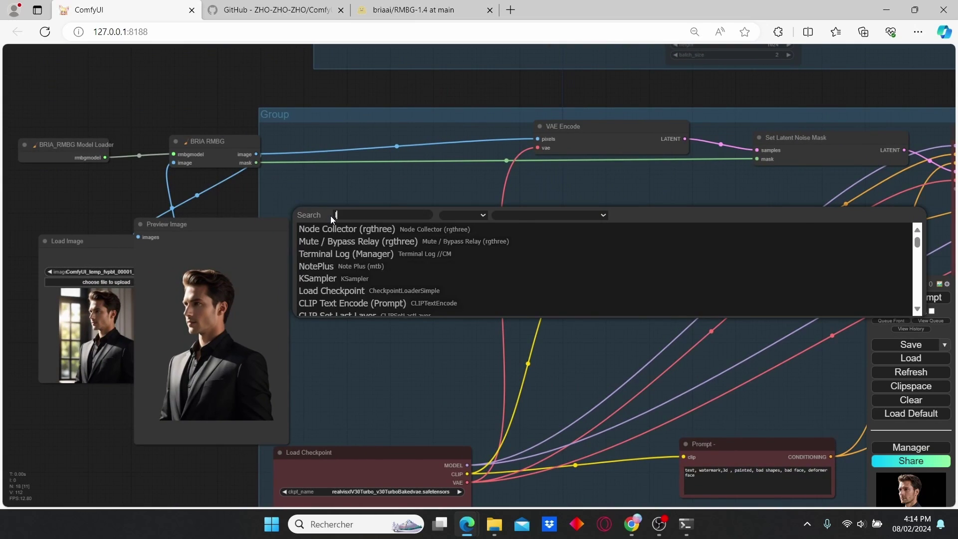
pyautogui.click(346, 255)
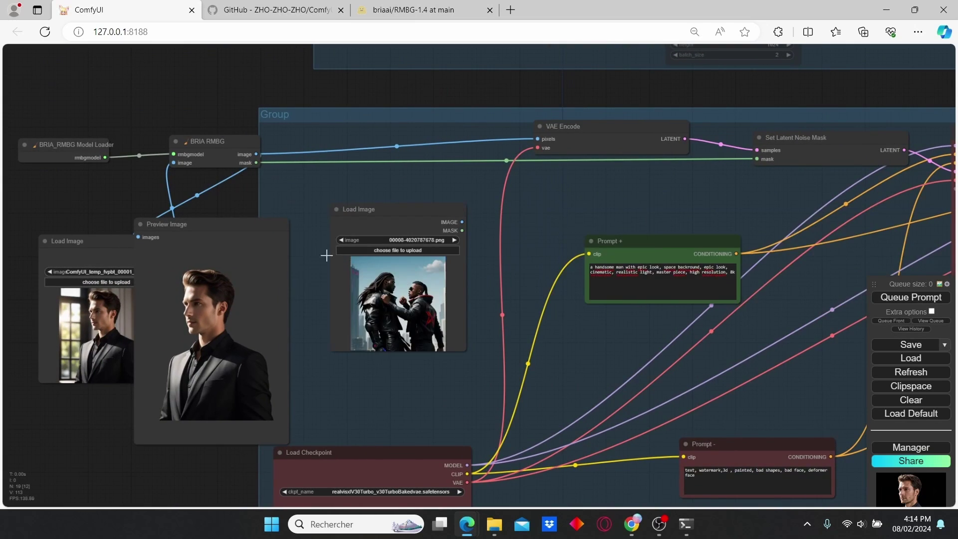
# Save the previewed cut-out image, load ComfyUI_temp_nrqlo_00001_.png into the new Load Image node, and enlarge and reposition that node
pyautogui.rightClick(233, 292)
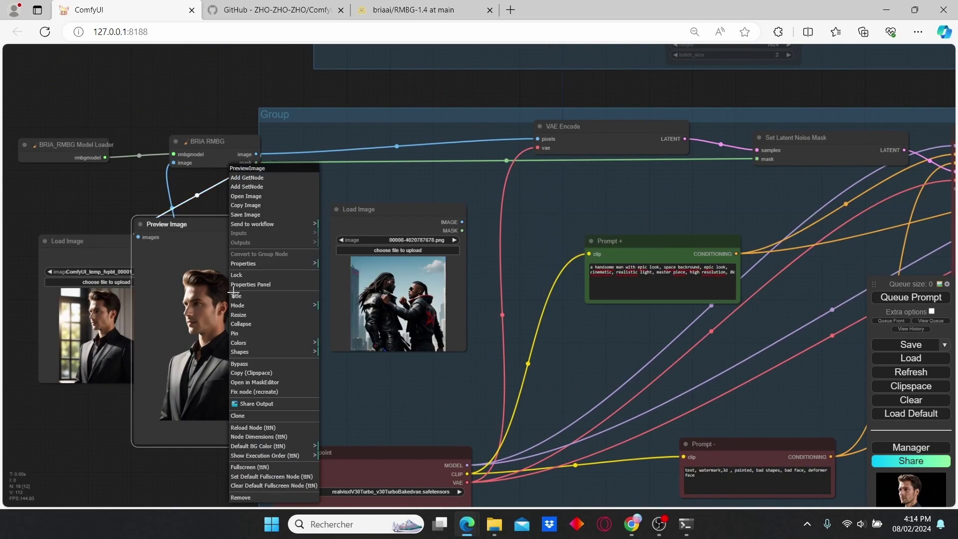
pyautogui.click(259, 215)
pyautogui.moveTo(707, 79); pyautogui.dragTo(379, 299)
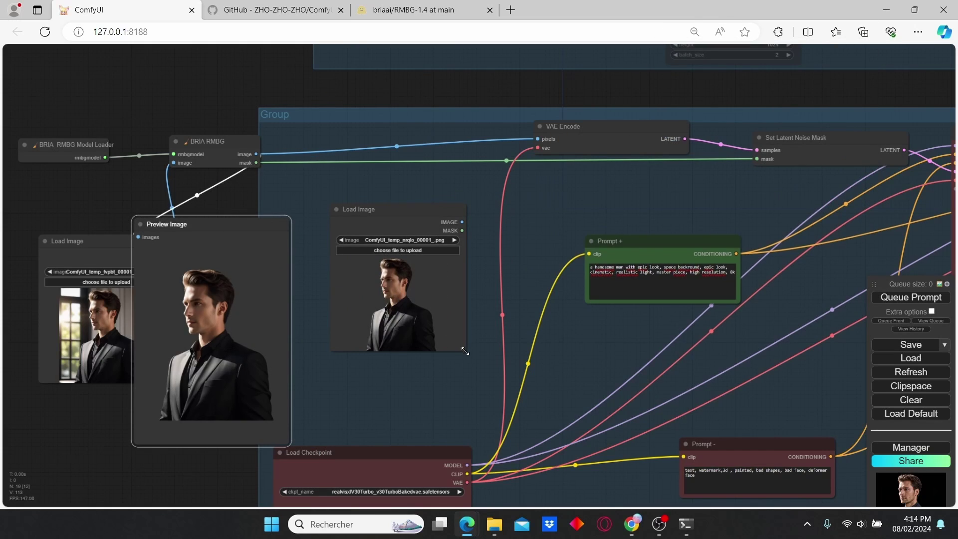
pyautogui.moveTo(465, 351); pyautogui.dragTo(473, 405)
pyautogui.moveTo(396, 216); pyautogui.dragTo(372, 203)
# Connect the new Load Image node's image output to VAE Encode's pixels and its mask output to Set Latent Noise Mask
pyautogui.scroll(3, 374, 205)
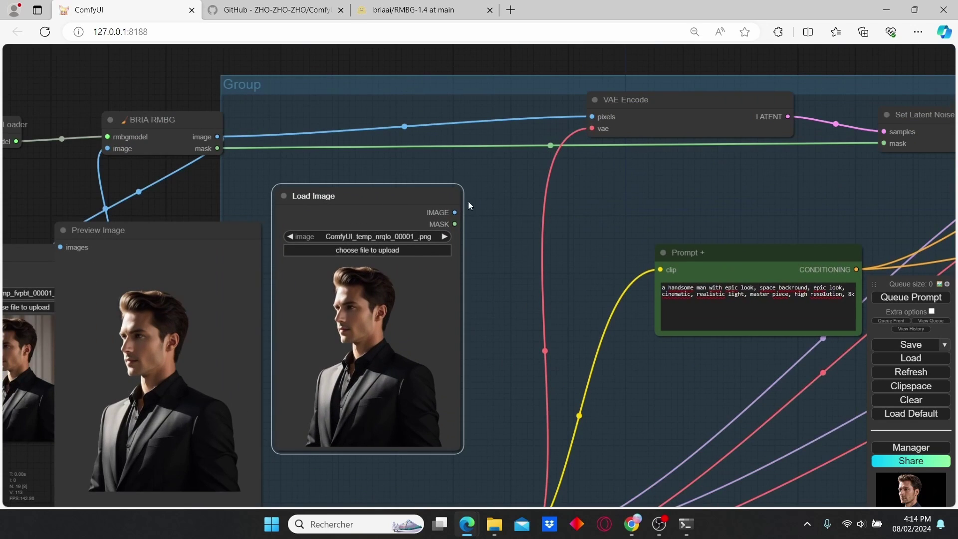
pyautogui.scroll(-2, 468, 202)
pyautogui.moveTo(457, 211); pyautogui.dragTo(786, 149)
pyautogui.scroll(-2, 199, 199)
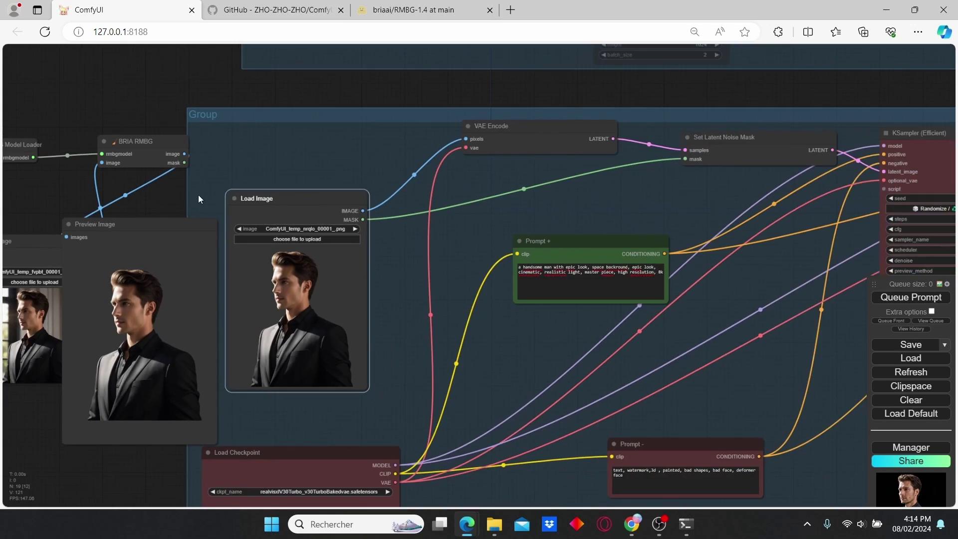
# Move the original Load Image and Preview Image nodes away from the group to separate them from the cut-out's node
pyautogui.moveTo(200, 199); pyautogui.dragTo(355, 172)
pyautogui.moveTo(136, 221); pyautogui.dragTo(11, 209)
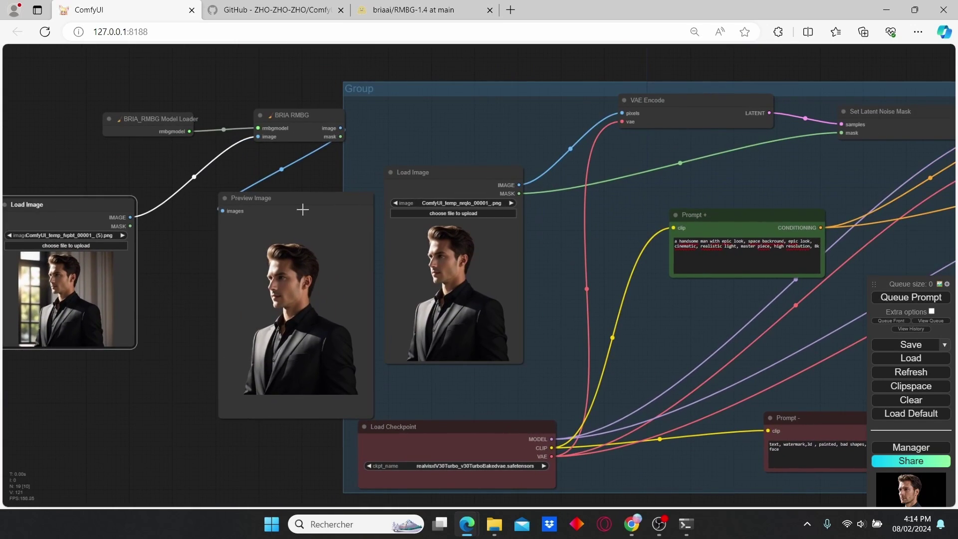
pyautogui.moveTo(303, 210); pyautogui.dragTo(253, 210)
pyautogui.scroll(4, 252, 234)
pyautogui.scroll(-4, 214, 234)
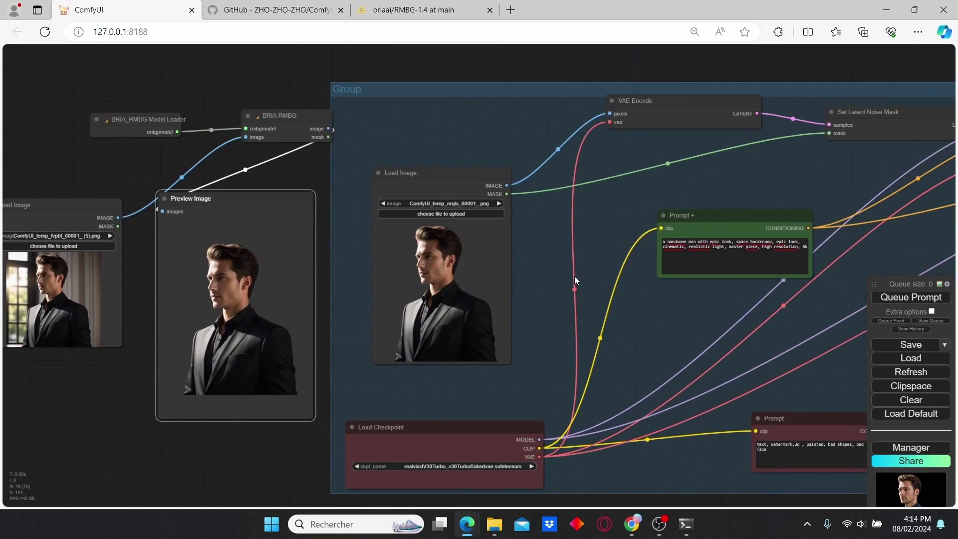
# Open the cut-out image in SAM Detector, mark a point on the background beside the man's head, and detect the mask
pyautogui.scroll(3, 465, 274)
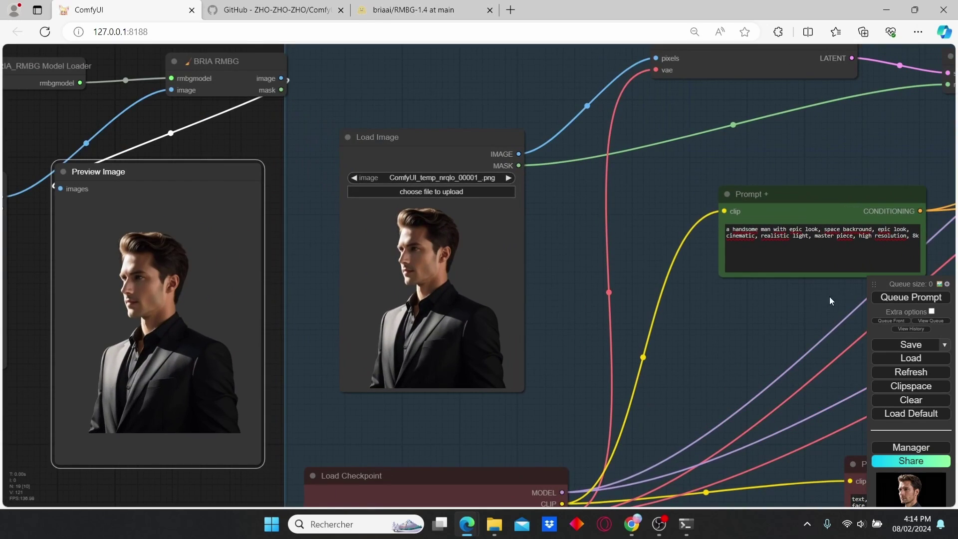
pyautogui.scroll(-6, 792, 306)
pyautogui.scroll(5, 664, 301)
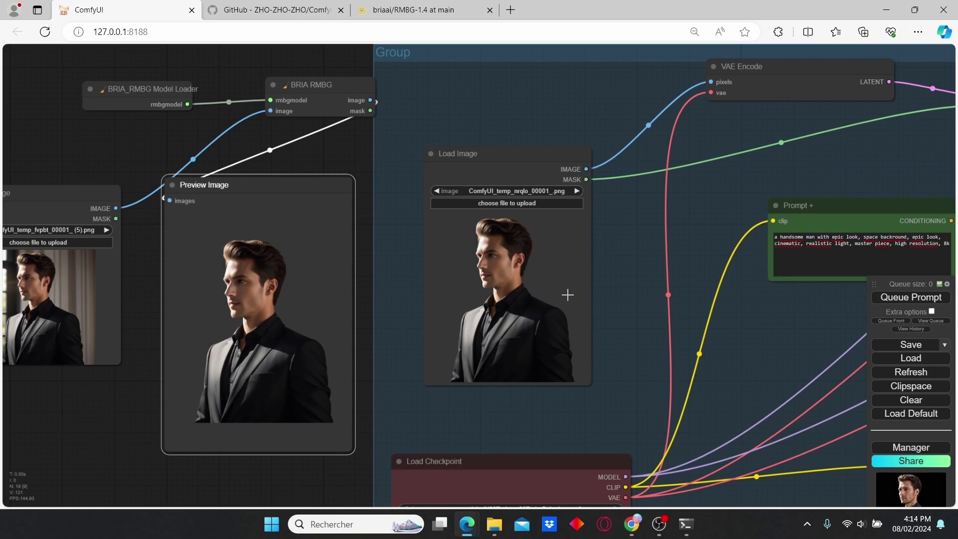
pyautogui.scroll(3, 568, 297)
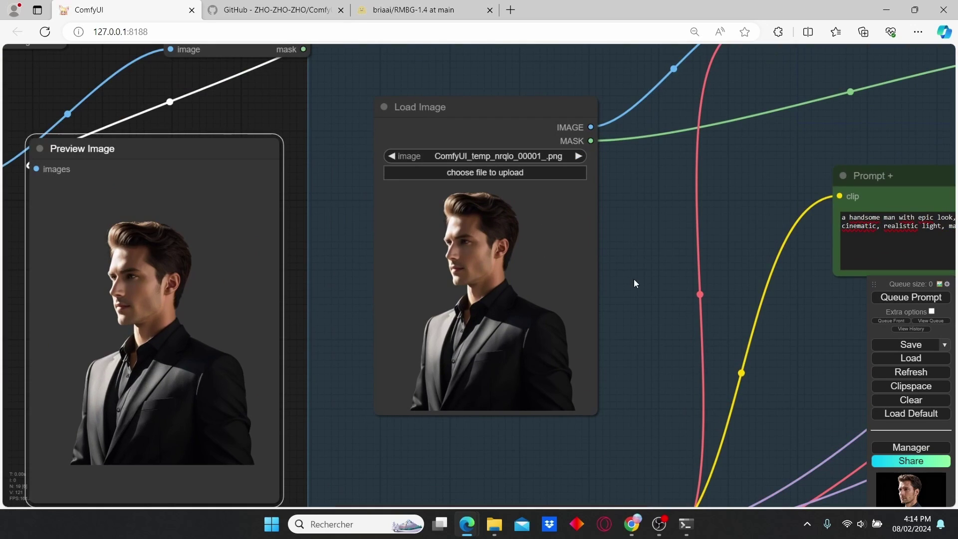
pyautogui.moveTo(635, 283); pyautogui.dragTo(592, 307)
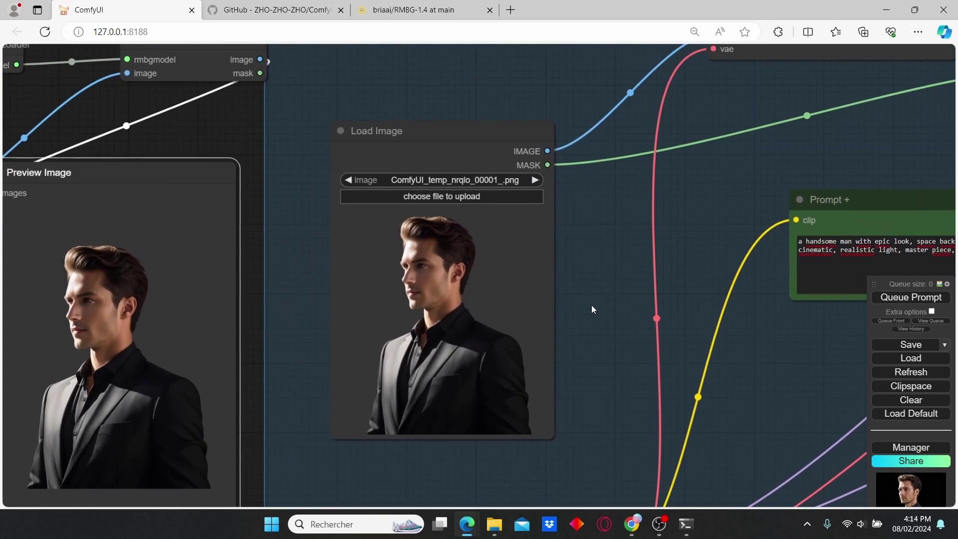
pyautogui.rightClick(467, 302)
pyautogui.click(467, 269)
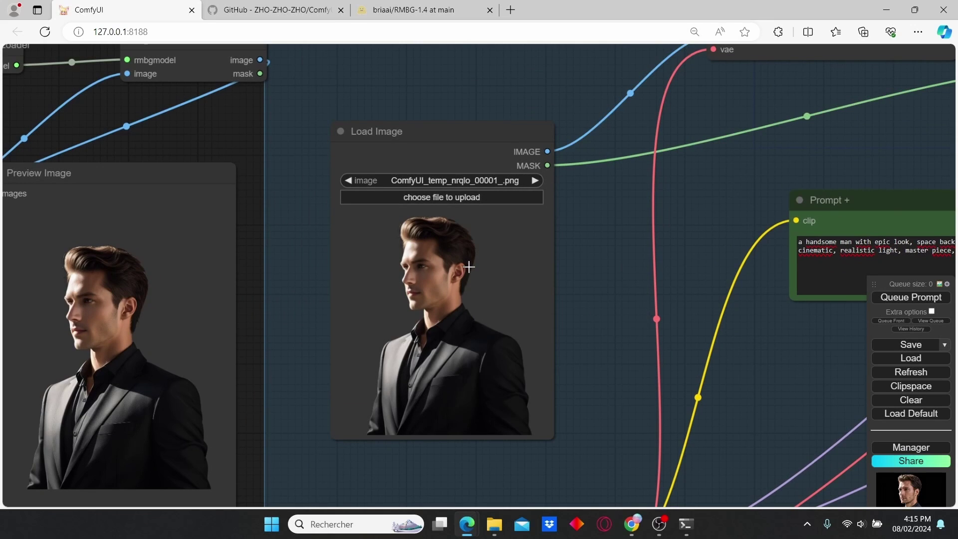
pyautogui.rightClick(468, 266)
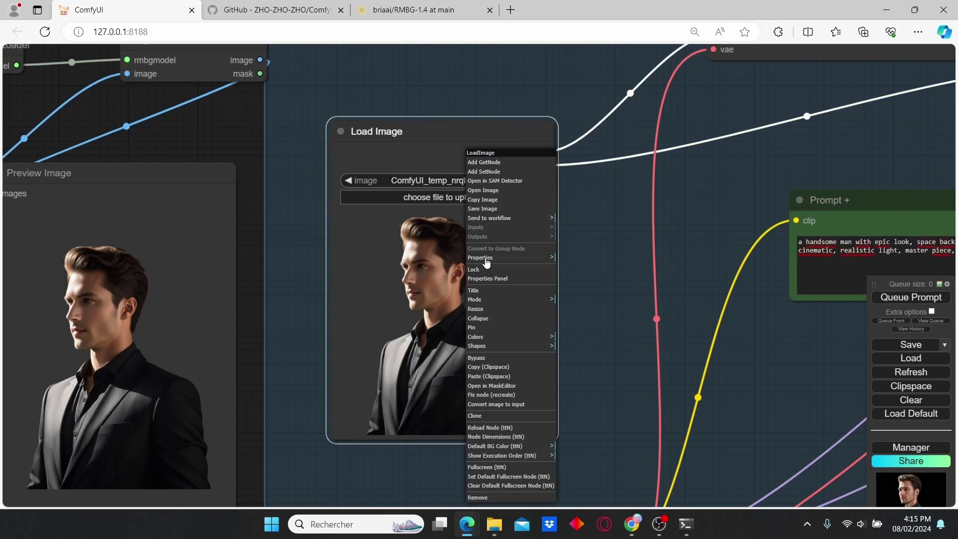
pyautogui.click(496, 182)
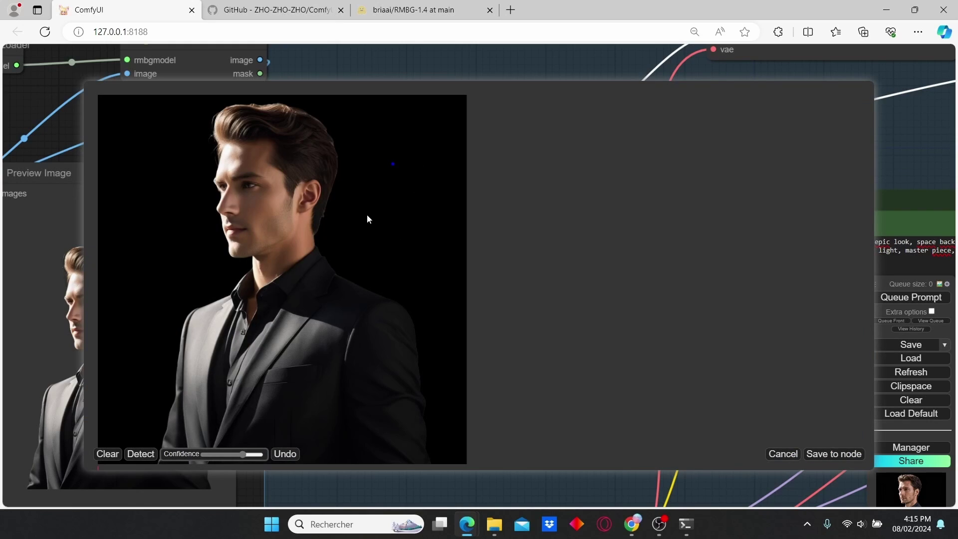
pyautogui.click(141, 454)
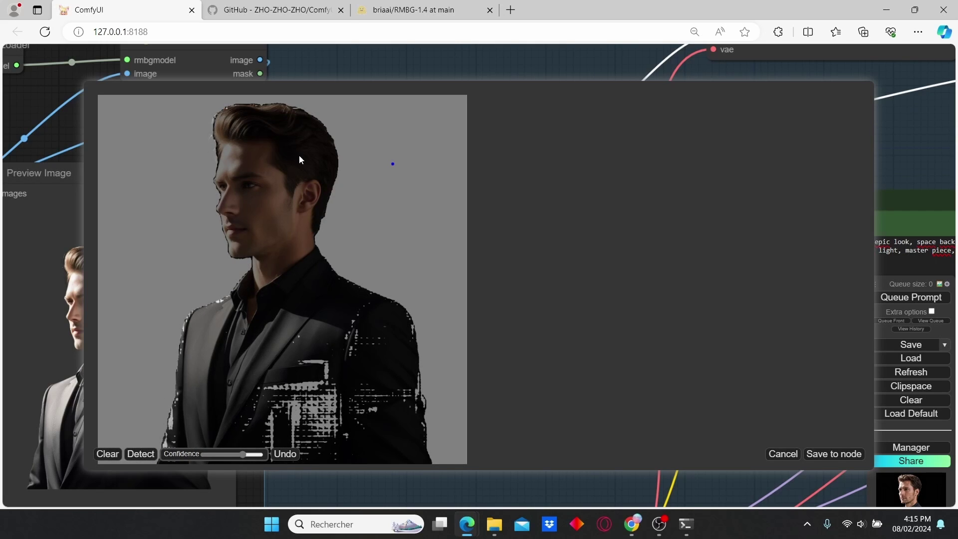
# Raise the SAM Detector confidence slightly, detect the background mask again from scratch, and save it to the Load Image node
pyautogui.moveTo(245, 453); pyautogui.dragTo(251, 454)
pyautogui.click(108, 454)
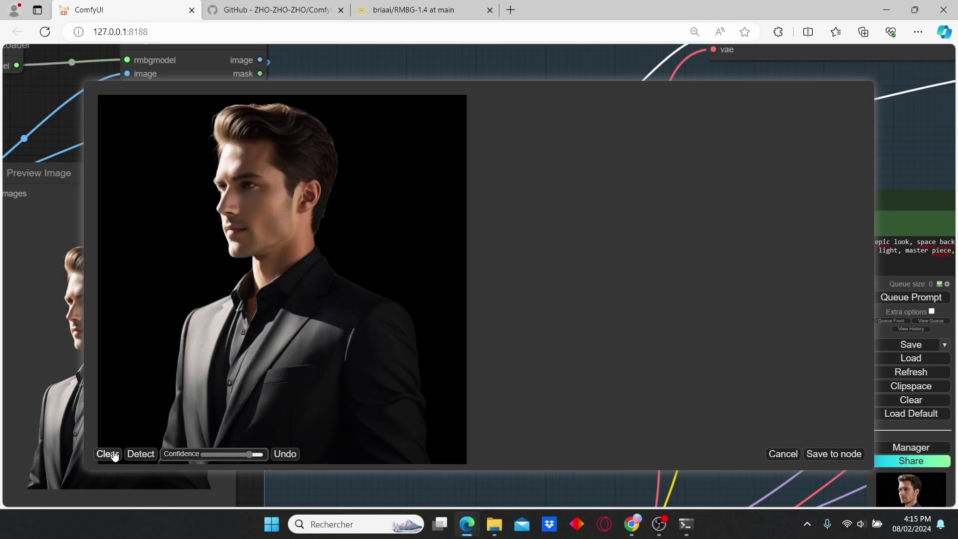
pyautogui.click(141, 454)
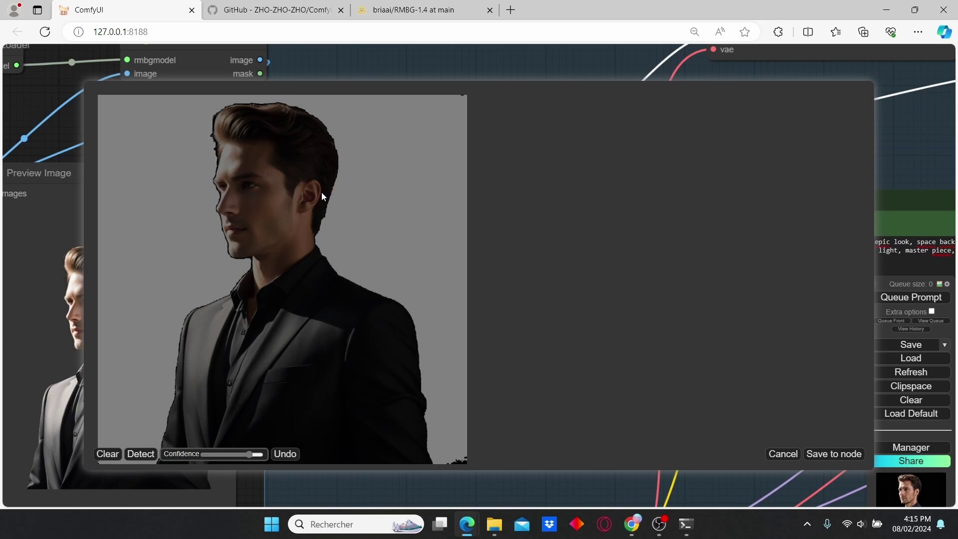
pyautogui.click(831, 454)
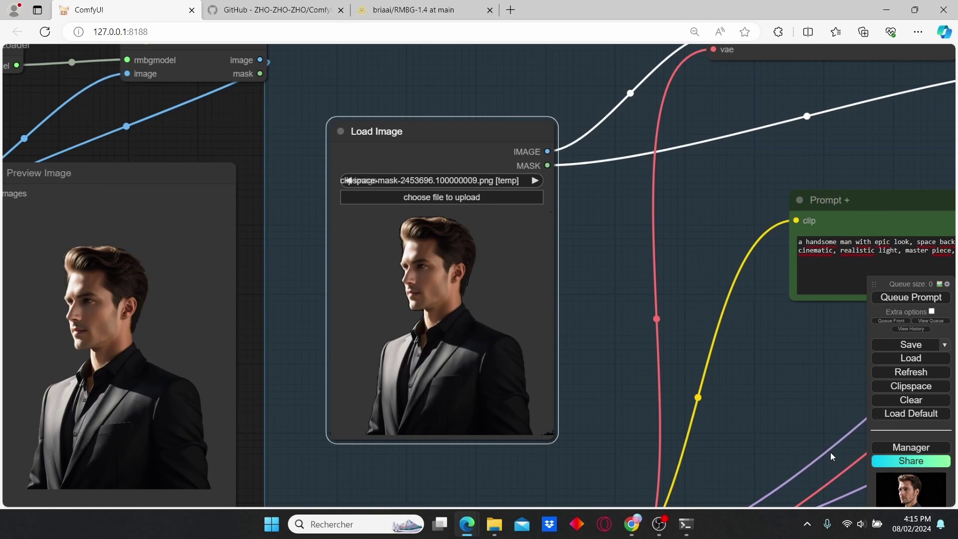
# Touch up the background mask in MaskEditor, save it to the Load Image node, and queue the prompt
pyautogui.rightClick(473, 297)
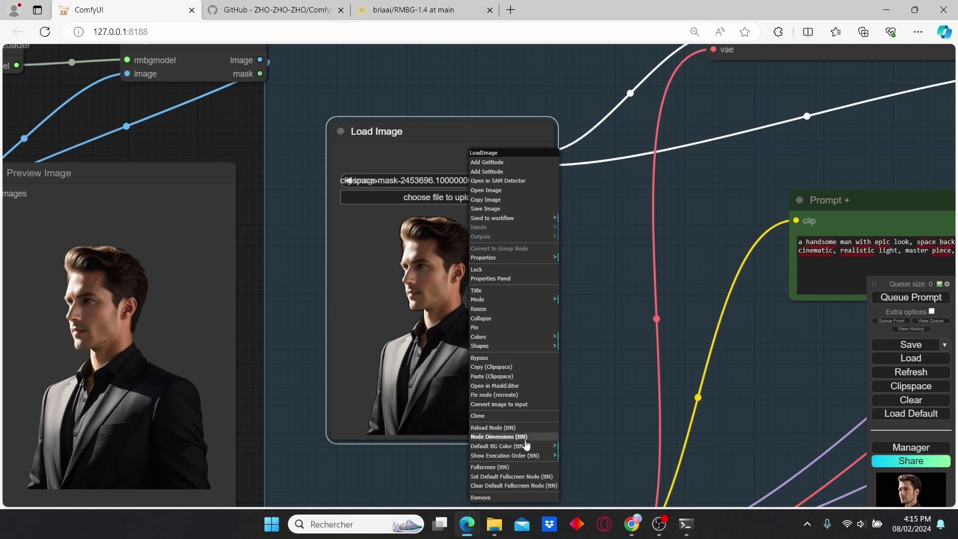
pyautogui.click(494, 386)
pyautogui.scroll(10, 657, 439)
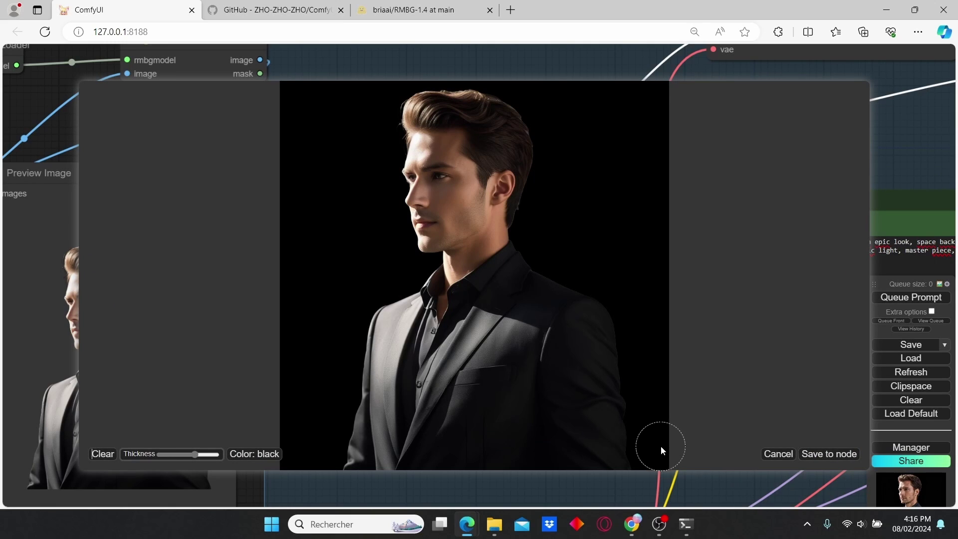
pyautogui.click(828, 454)
pyautogui.scroll(2, 547, 443)
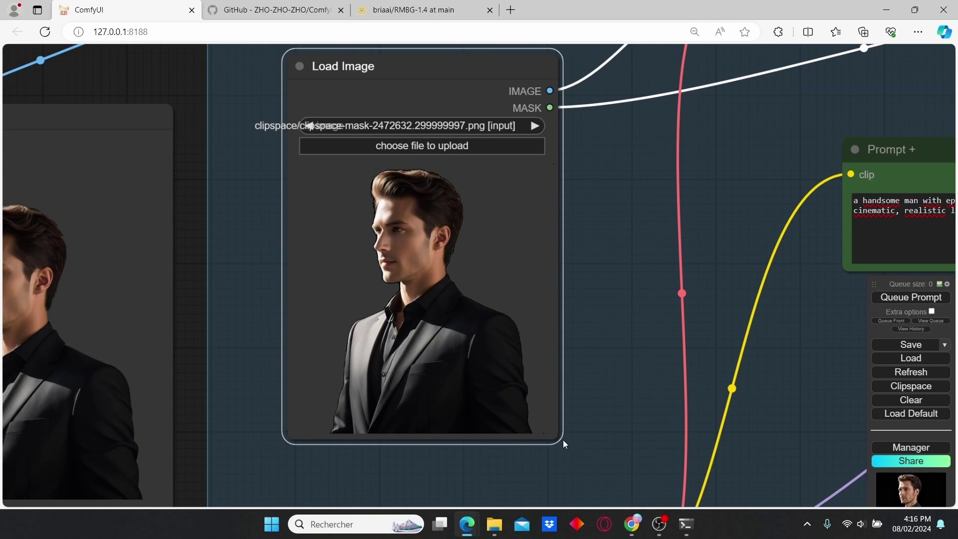
pyautogui.scroll(-7, 655, 247)
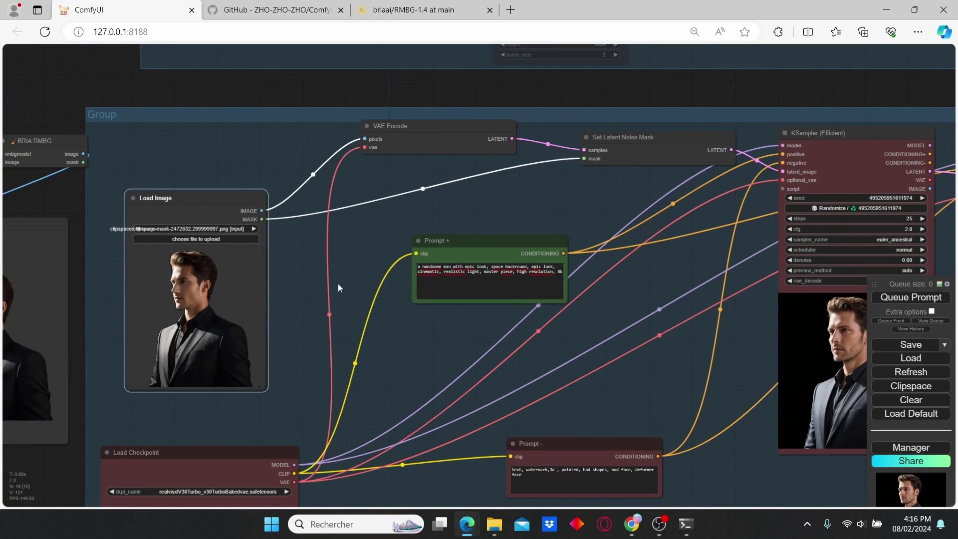
pyautogui.click(902, 298)
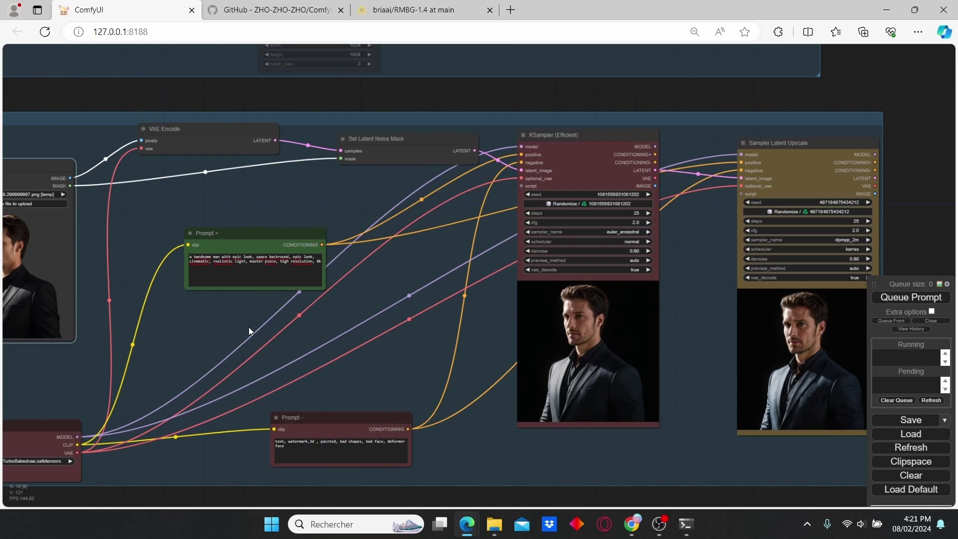
# Move the Prompt + node down toward Prompt - and add an IP Adapter Apply node in the freed space
pyautogui.moveTo(244, 242); pyautogui.dragTo(254, 346)
pyautogui.moveTo(329, 238); pyautogui.dragTo(372, 241)
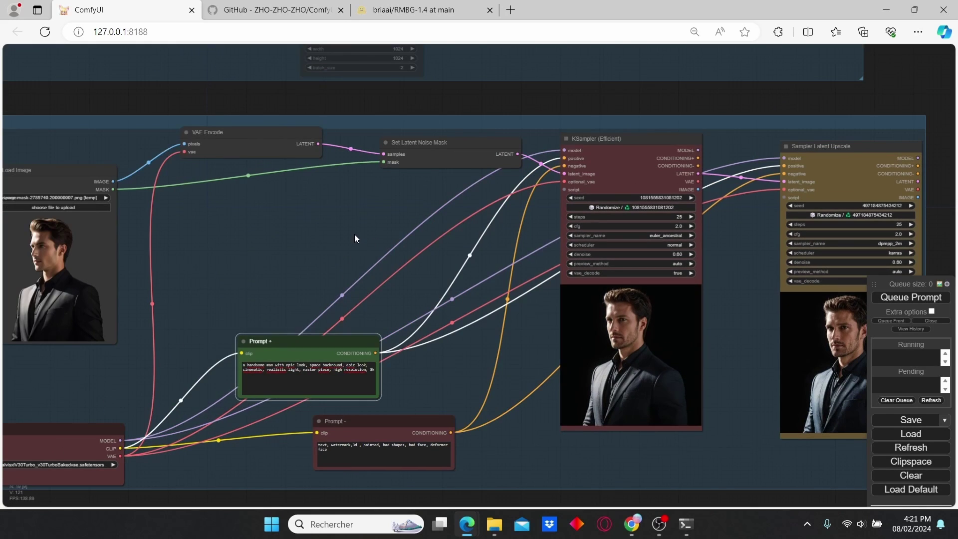
pyautogui.doubleClick(355, 227)
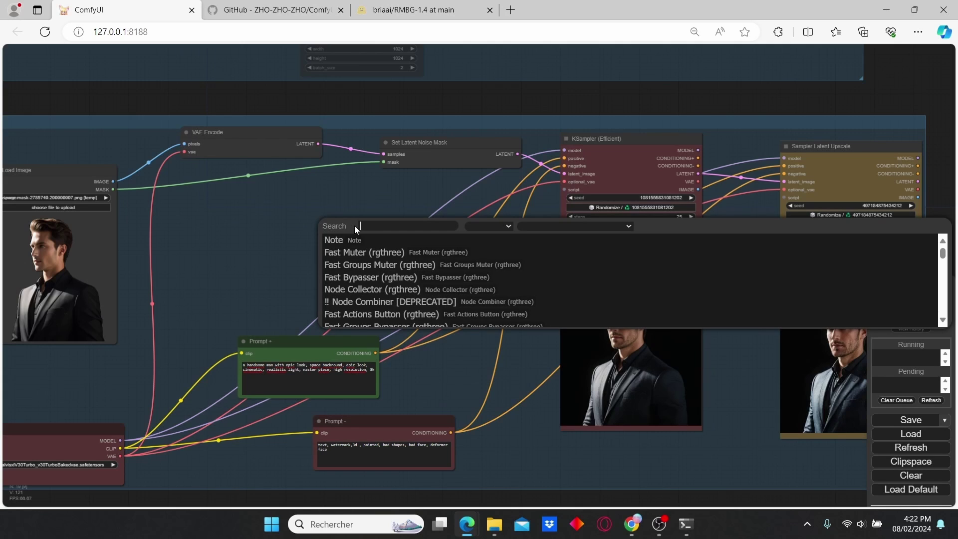
pyautogui.write('ipada')
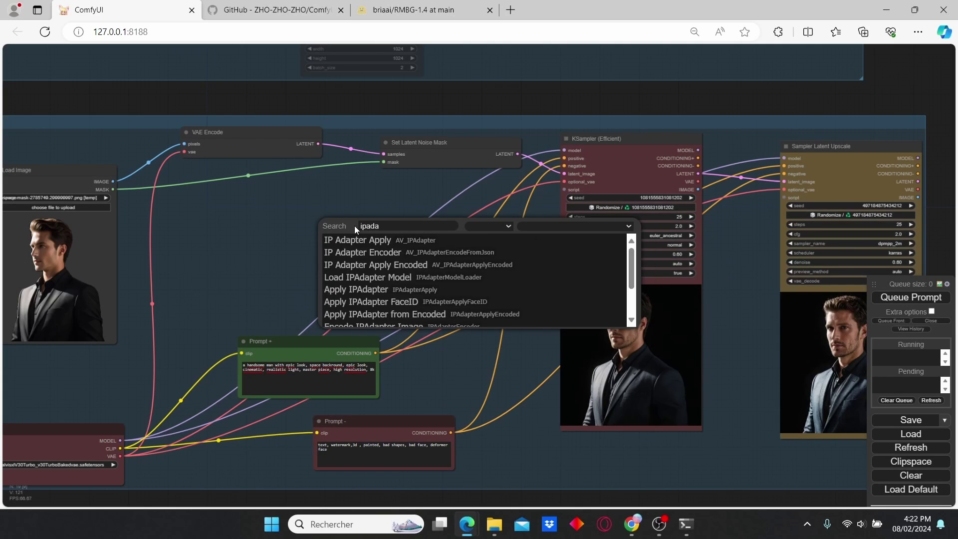
pyautogui.click(354, 240)
# Route the Load Checkpoint model through IP Adapter Apply to KSampler and Sampler Latent Upscale
pyautogui.scroll(4, 354, 240)
pyautogui.moveTo(543, 229); pyautogui.dragTo(655, 107)
pyautogui.moveTo(387, 220); pyautogui.dragTo(685, 144)
pyautogui.moveTo(513, 226); pyautogui.dragTo(229, 473)
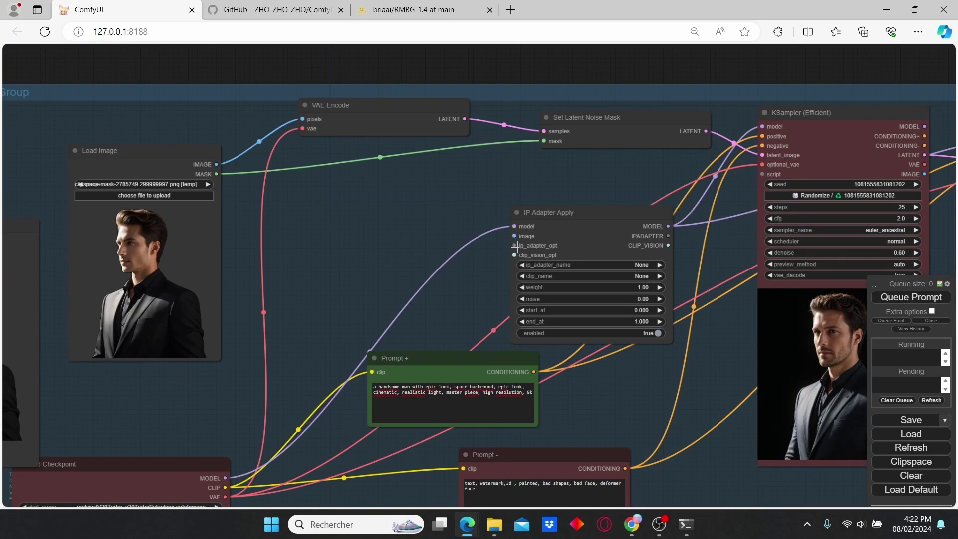
# Feed IP Adapter Apply from a Load IPAdapter Model node with ip-adapter-plus-face_sdxl_vit-h.safetensors and a Load CLIP Vision node with ipadapter clip.safetensors
pyautogui.moveTo(515, 245); pyautogui.dragTo(450, 206)
pyautogui.click(473, 278)
pyautogui.click(370, 191)
pyautogui.click(399, 230)
pyautogui.moveTo(514, 254); pyautogui.dragTo(401, 233)
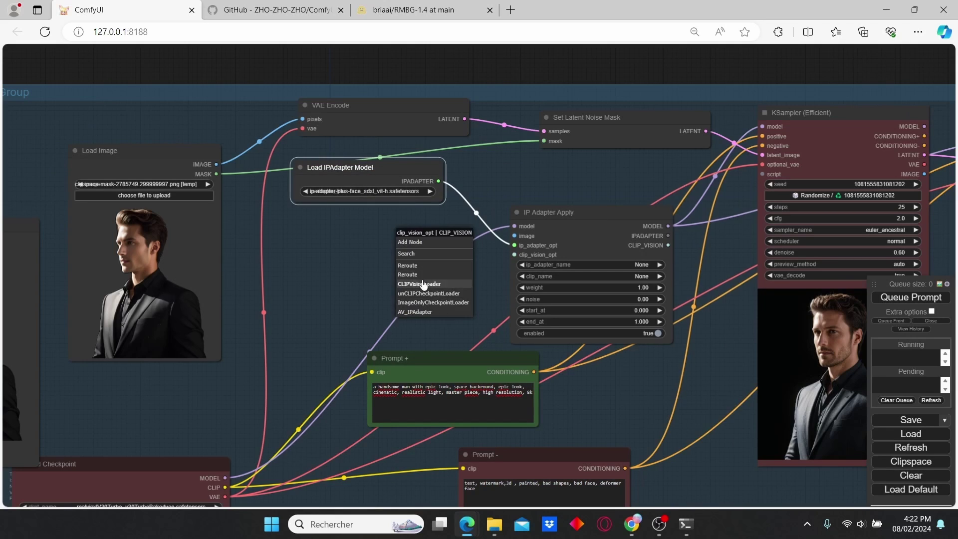
pyautogui.click(423, 284)
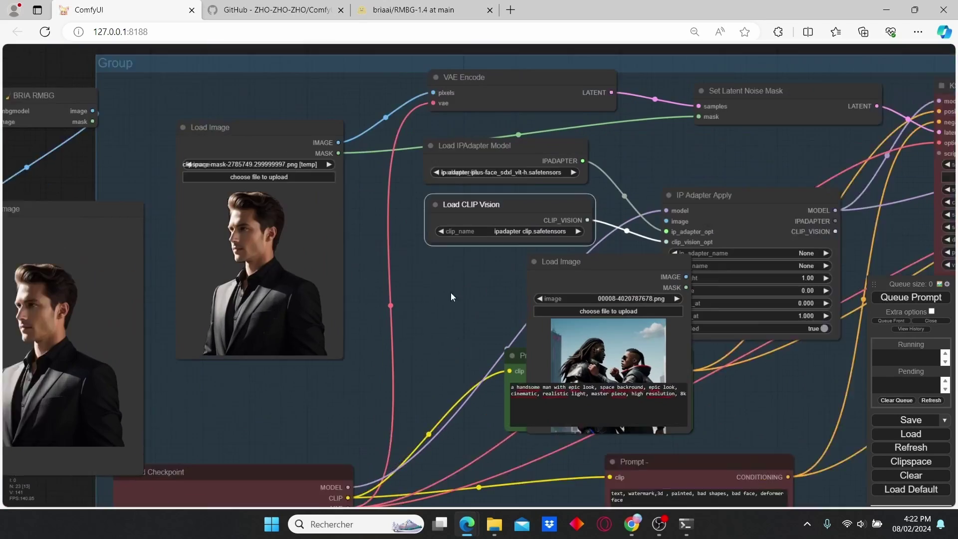
# Load ComfyUI_temp_fvpbt_00001_ (6).png as the reference in the Load Image node feeding IP Adapter Apply
pyautogui.click(624, 313)
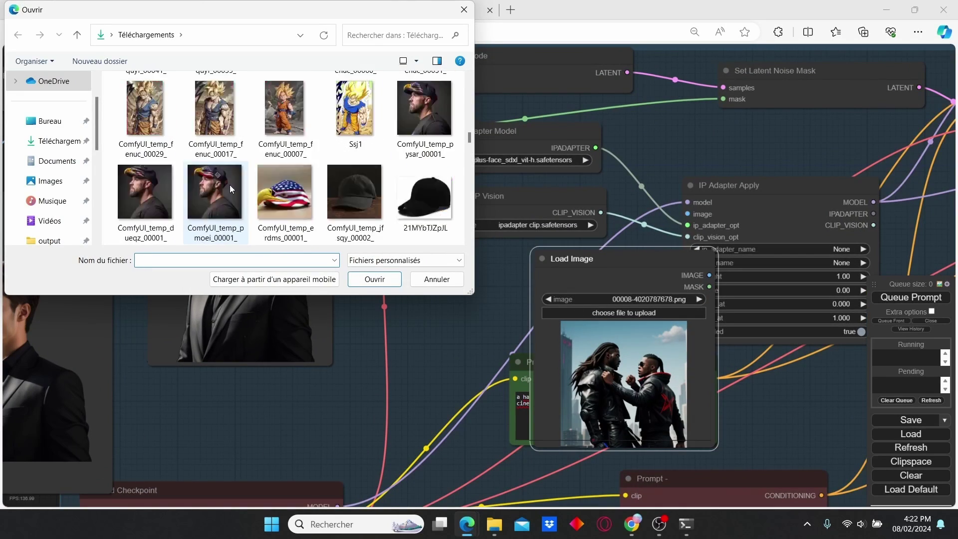
pyautogui.scroll(-5, 230, 185)
pyautogui.scroll(5, 229, 185)
pyautogui.doubleClick(214, 192)
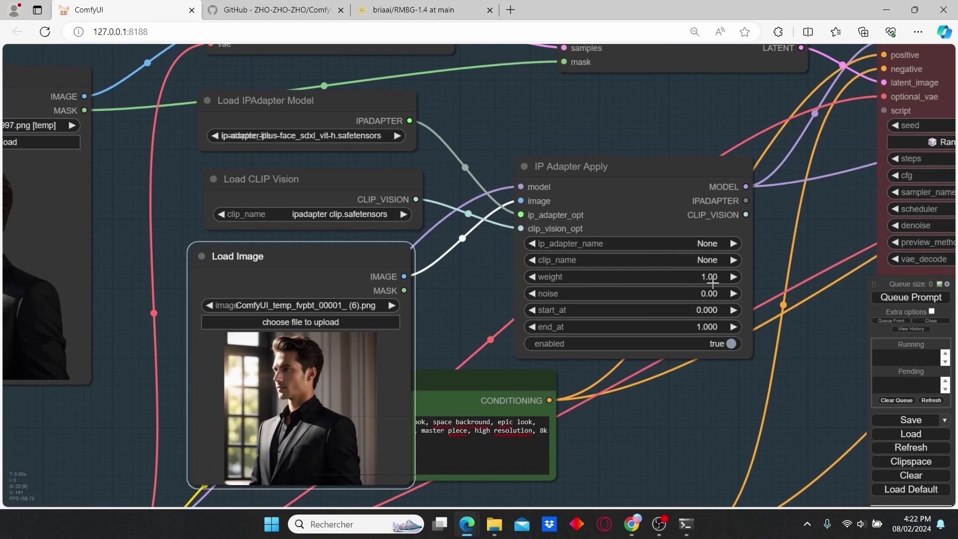
# Set the weight of IP Adapter Apply to 0.60
pyautogui.click(710, 277)
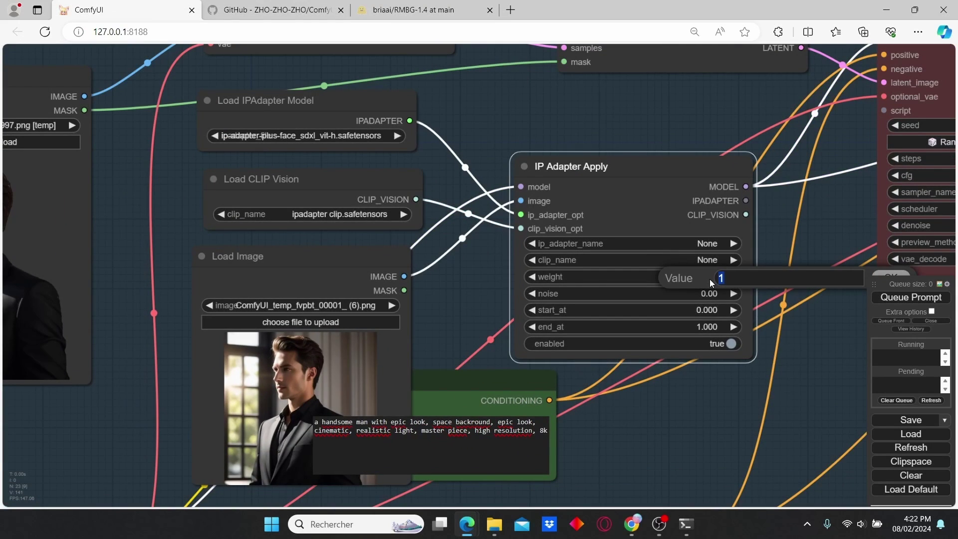
pyautogui.write('.6')
pyautogui.press('Return')
pyautogui.scroll(-5, 478, 307)
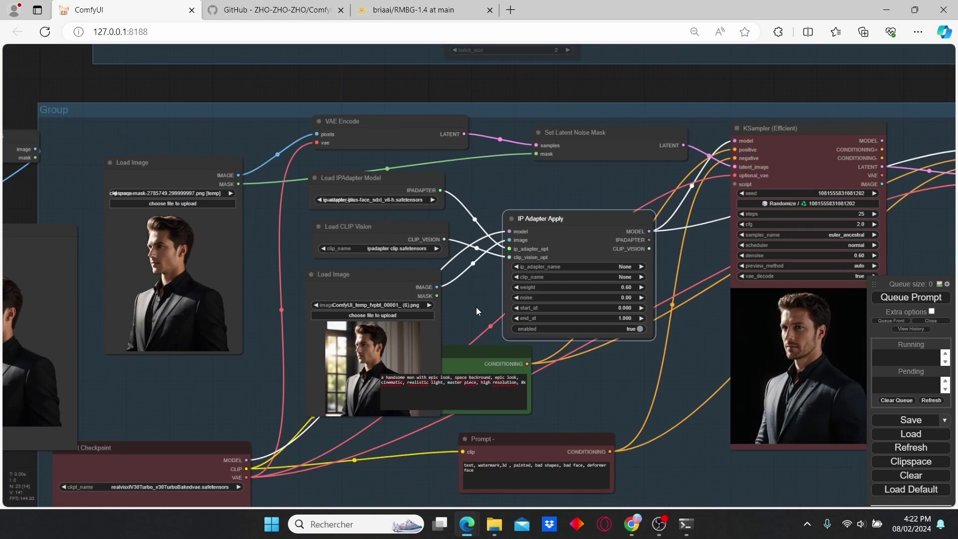
# Queue the prompt and move the Prompt + and Prompt - nodes clear of the reference Load Image node
pyautogui.scroll(2, 476, 307)
pyautogui.click(504, 391)
pyautogui.moveTo(746, 334); pyautogui.dragTo(694, 334)
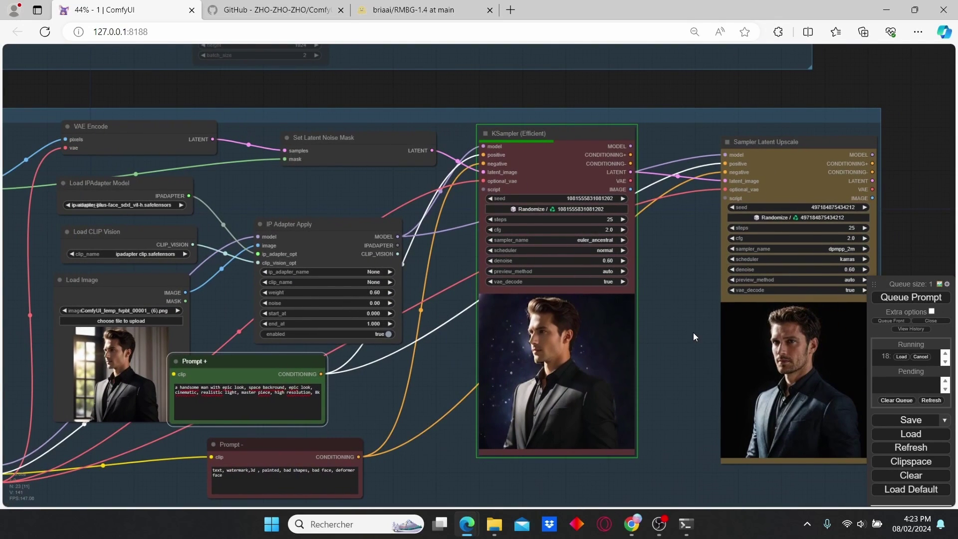
pyautogui.moveTo(270, 369); pyautogui.dragTo(335, 368)
pyautogui.moveTo(319, 445); pyautogui.dragTo(333, 447)
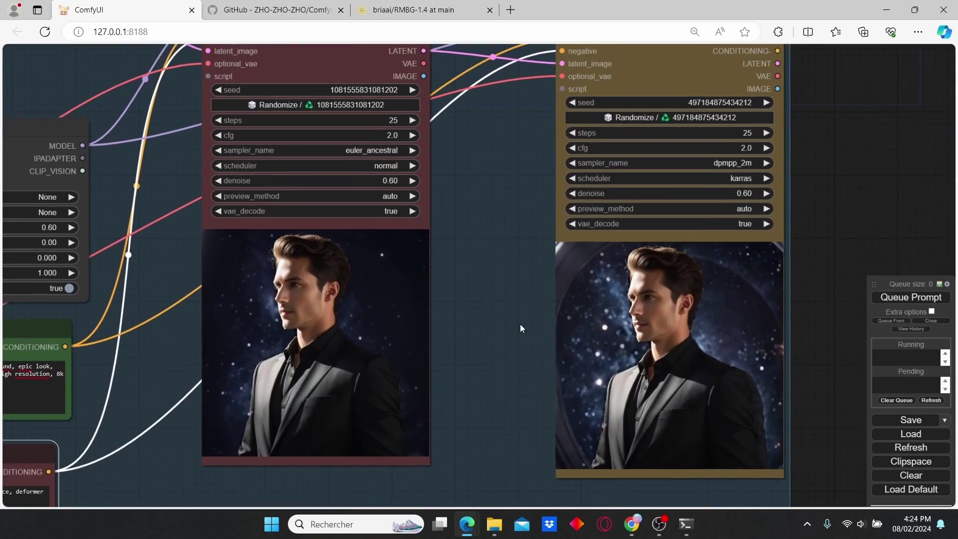
# Open the Sampler Latent Upscale result at full size and examine the space background and the man's edges
pyautogui.scroll(1, 520, 326)
pyautogui.scroll(-3, 579, 332)
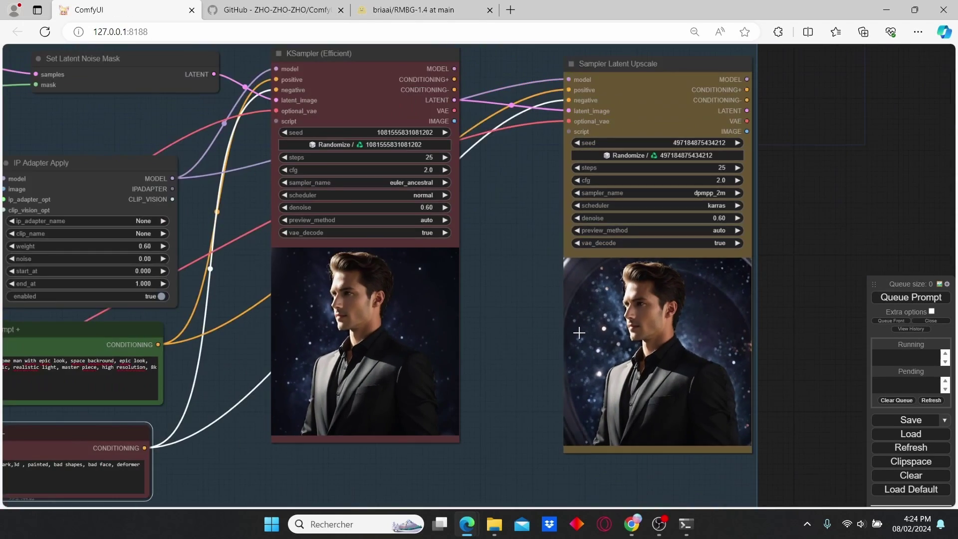
pyautogui.scroll(-5, 516, 287)
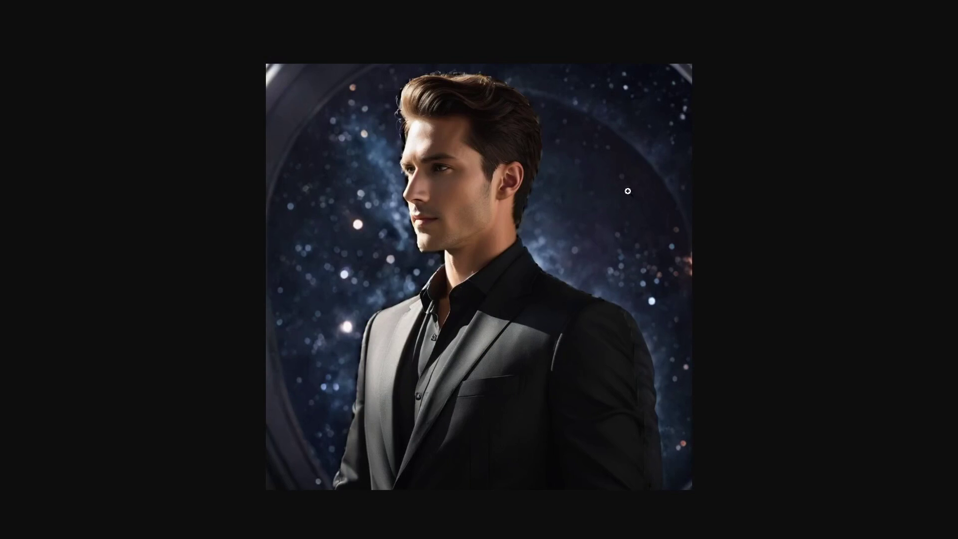
pyautogui.click(590, 232)
pyautogui.scroll(1, 589, 232)
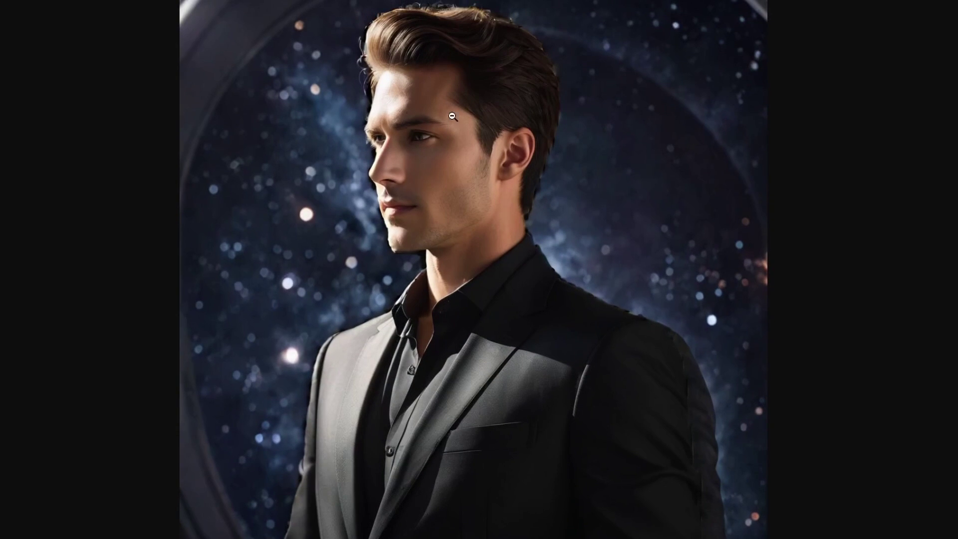
pyautogui.scroll(-1, 420, 210)
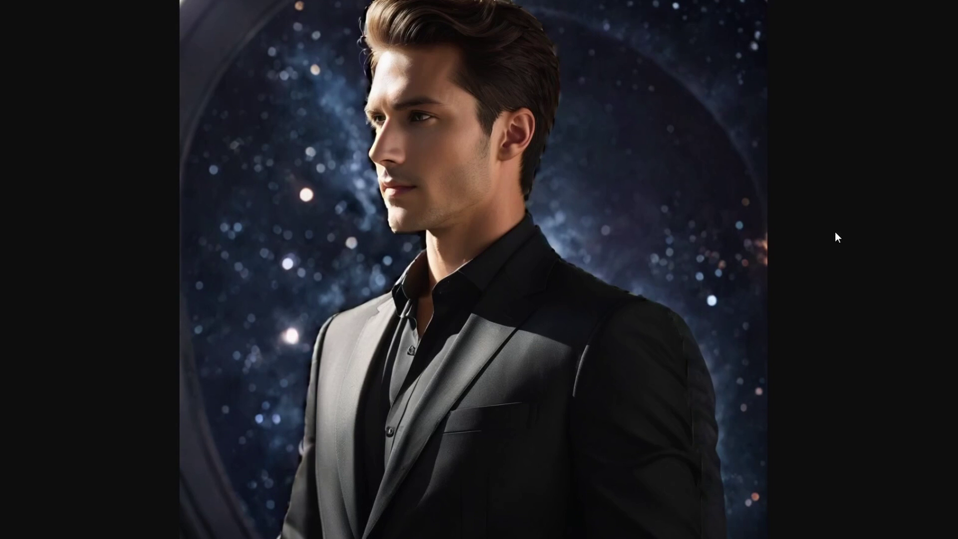
pyautogui.click(705, 229)
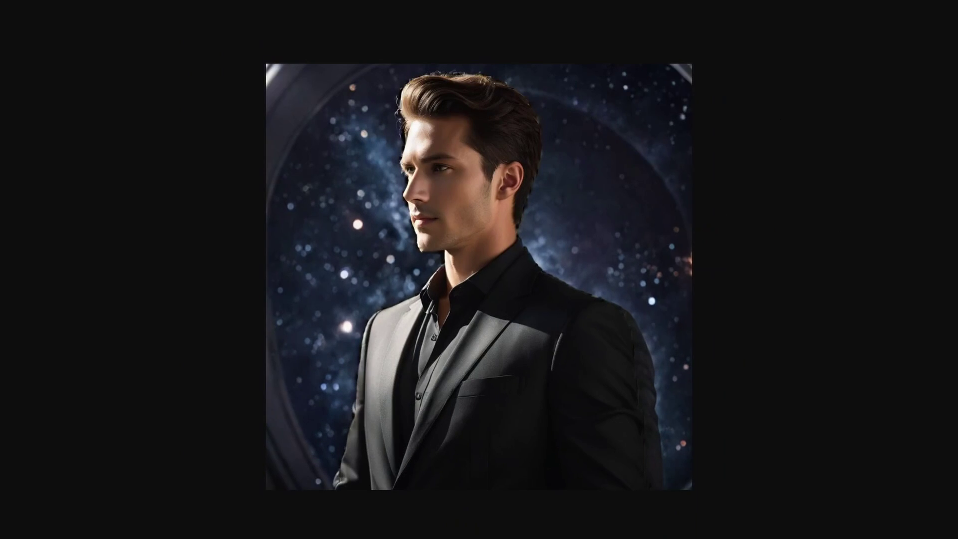
pyautogui.press('F11')
pyautogui.click(348, 10)
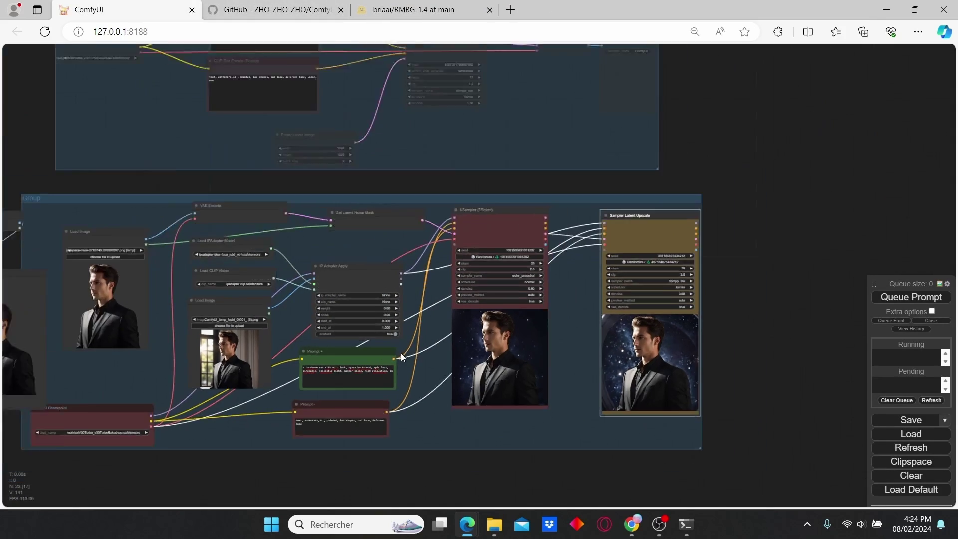
# Add ", blur" to the end of the negative prompt
pyautogui.scroll(10, 389, 400)
pyautogui.click(390, 396)
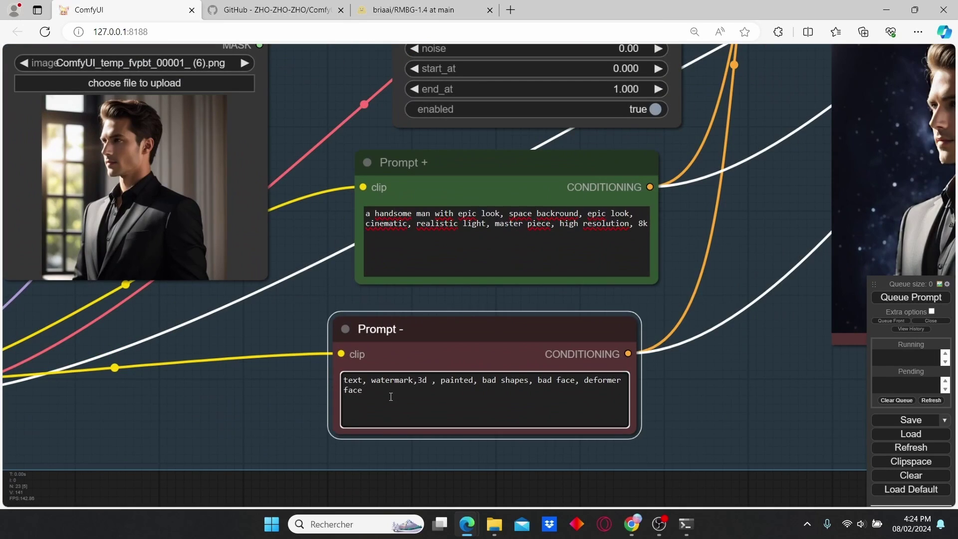
pyautogui.write(', blur')
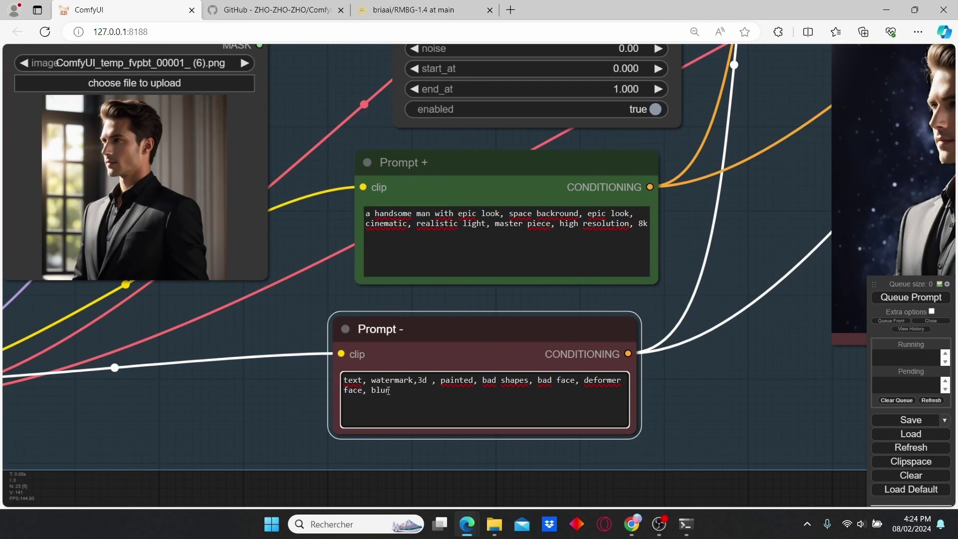
# Replace "space" with "jungle" in the positive prompt, and open the newly generated upscaled image at full size
pyautogui.moveTo(565, 290); pyautogui.dragTo(576, 333)
pyautogui.scroll(6, 566, 255)
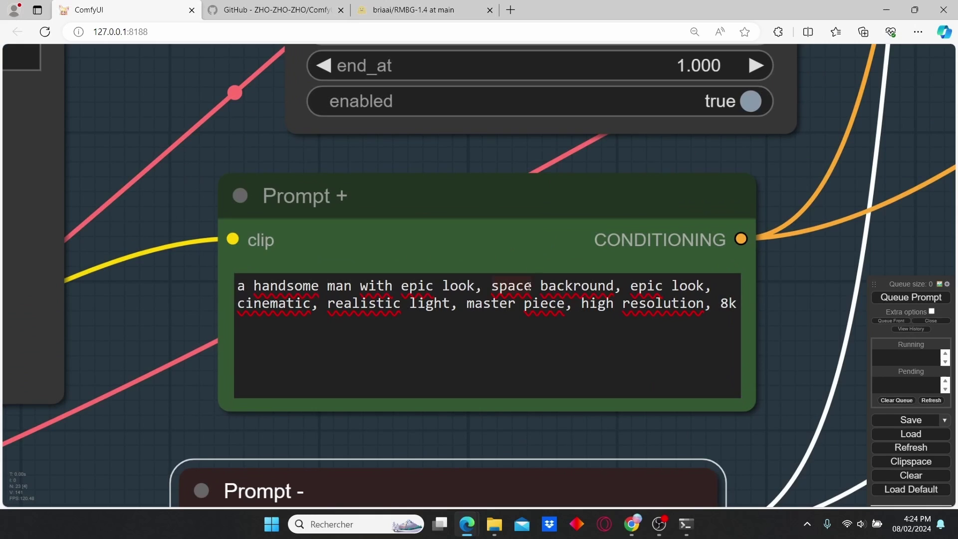
pyautogui.moveTo(533, 288); pyautogui.dragTo(494, 285)
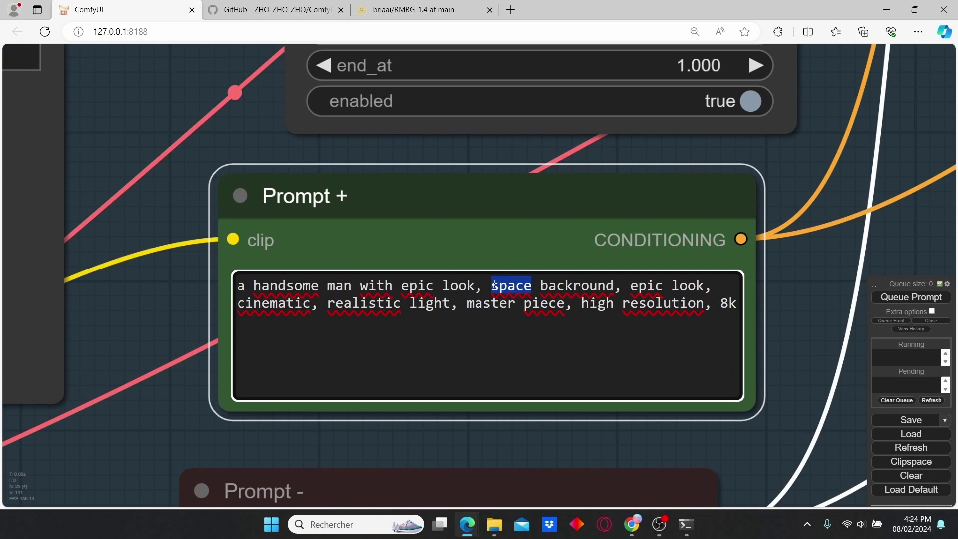
pyautogui.write('jungl')
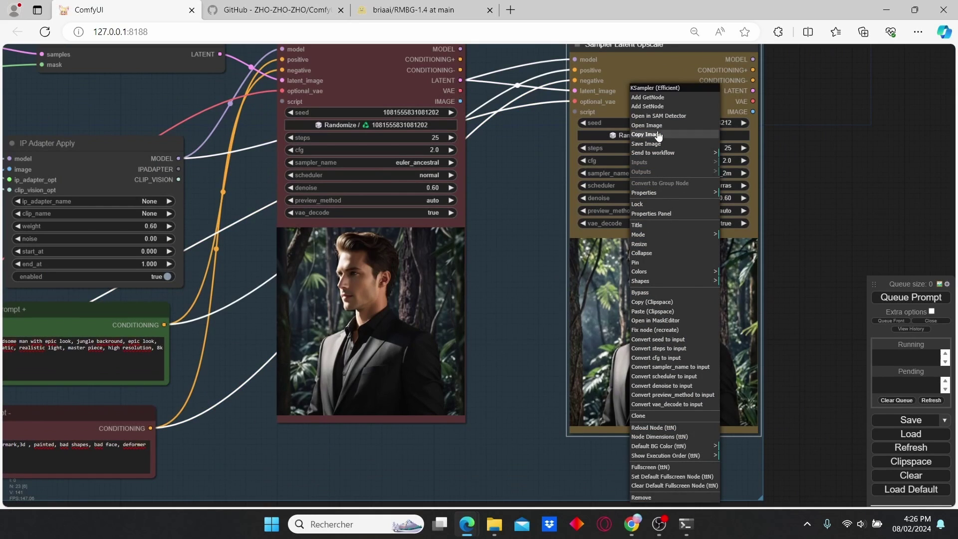
pyautogui.click(654, 126)
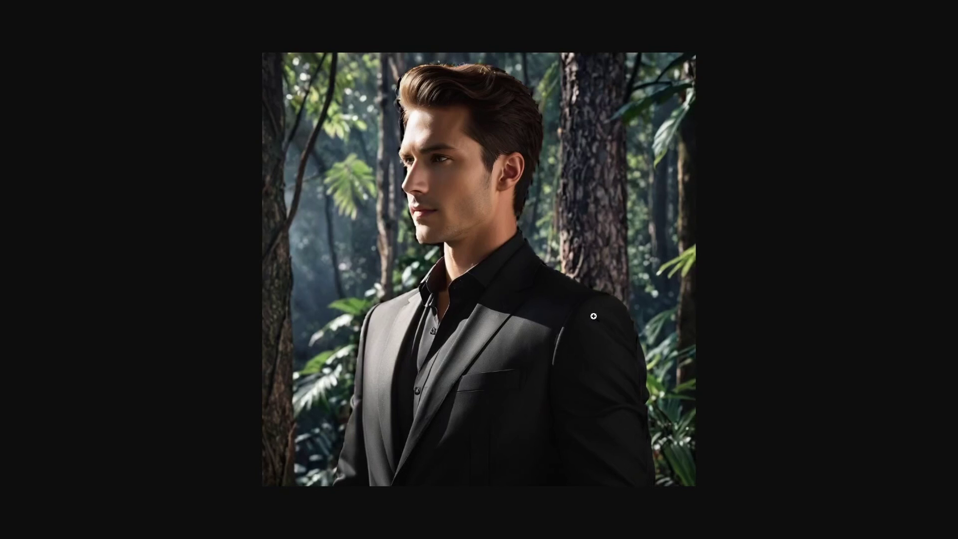